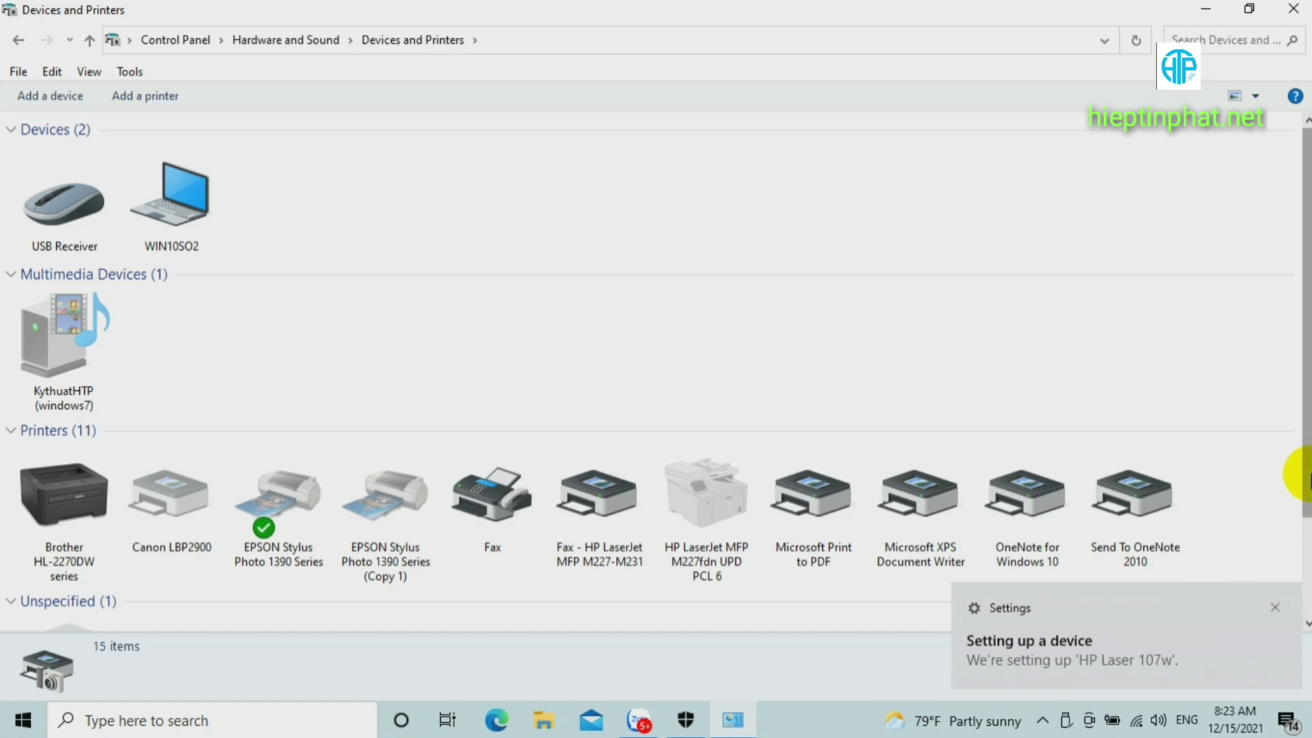
Refresh Devices and Printers, find HP Laser 107w under Unspecified, and show the Wi-Fi networks.
scroll(1295, 479, down, 3)
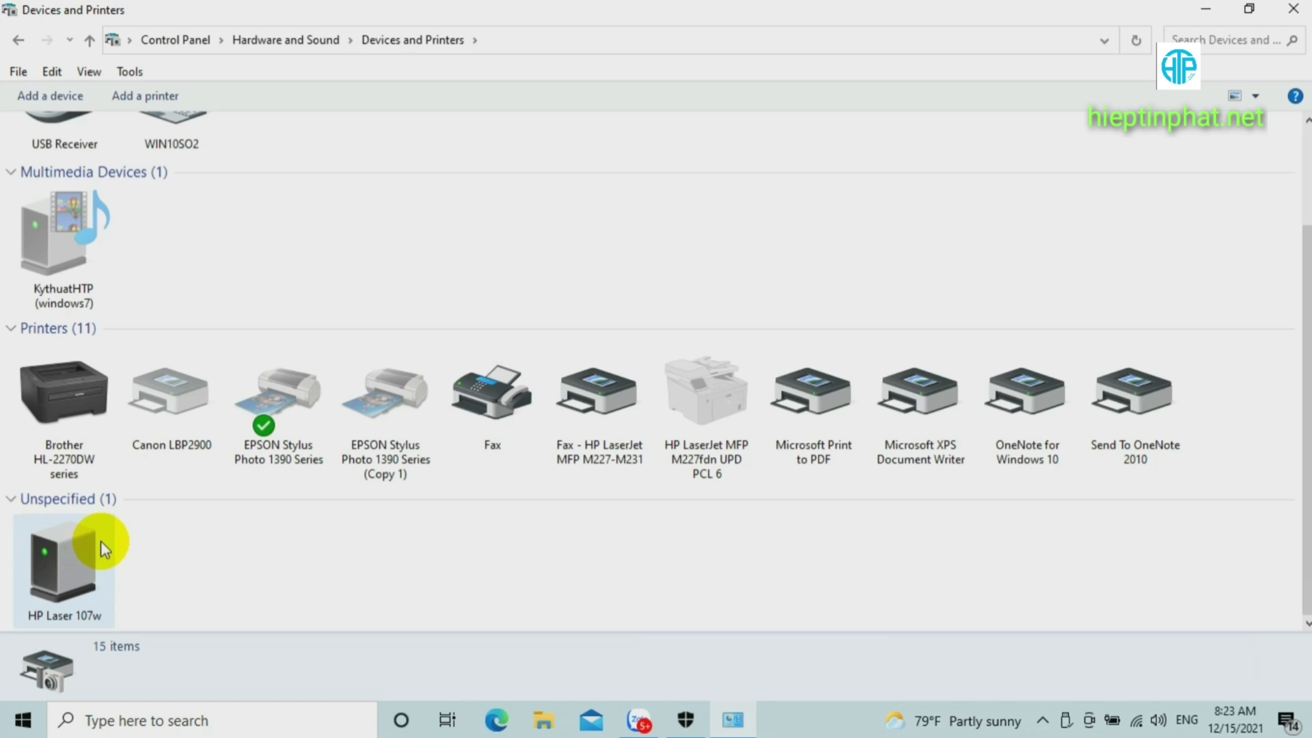
right_click(288, 556)
click(339, 415)
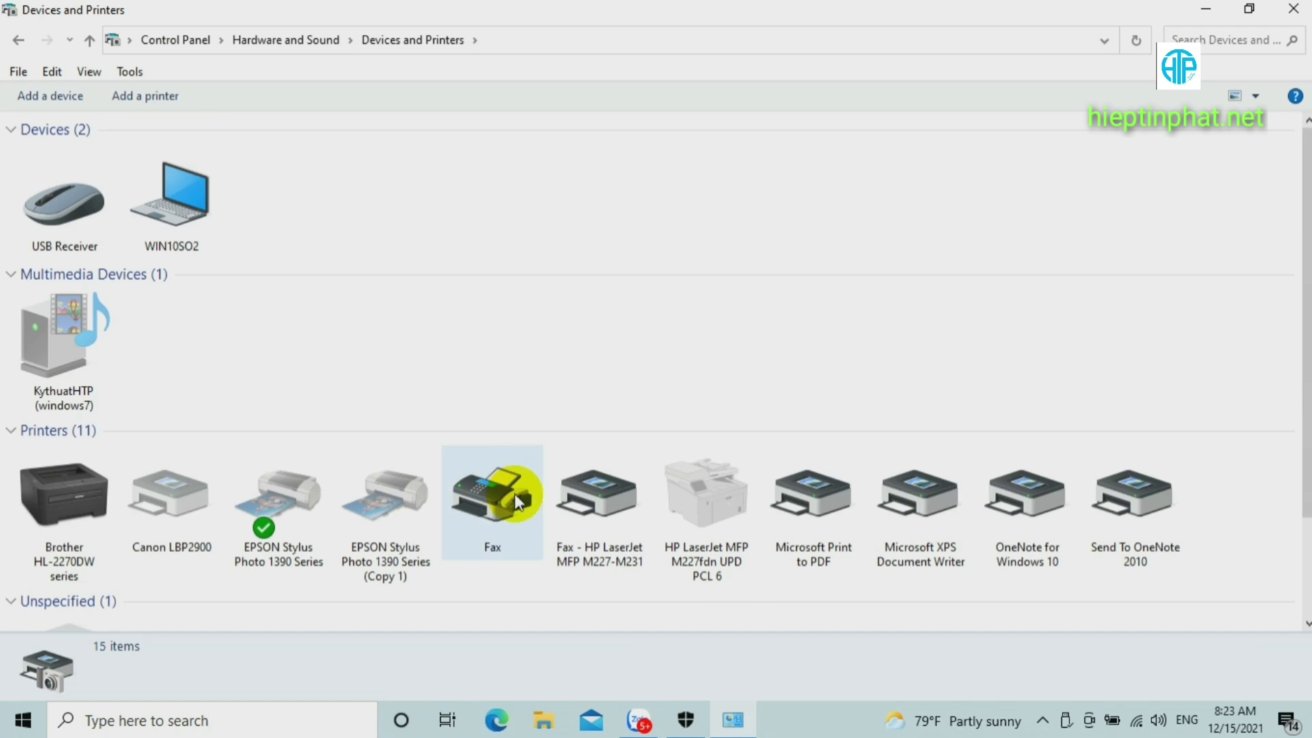
scroll(660, 453, down, 2)
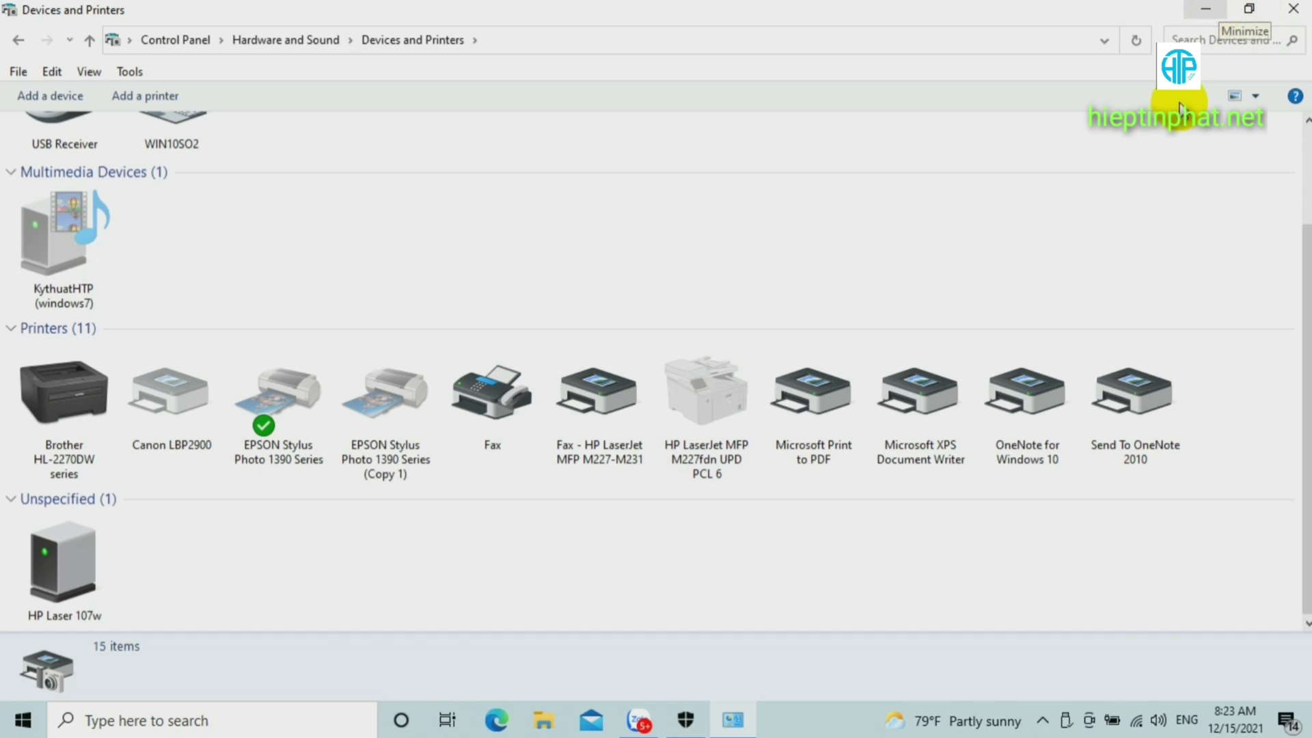
click(1138, 716)
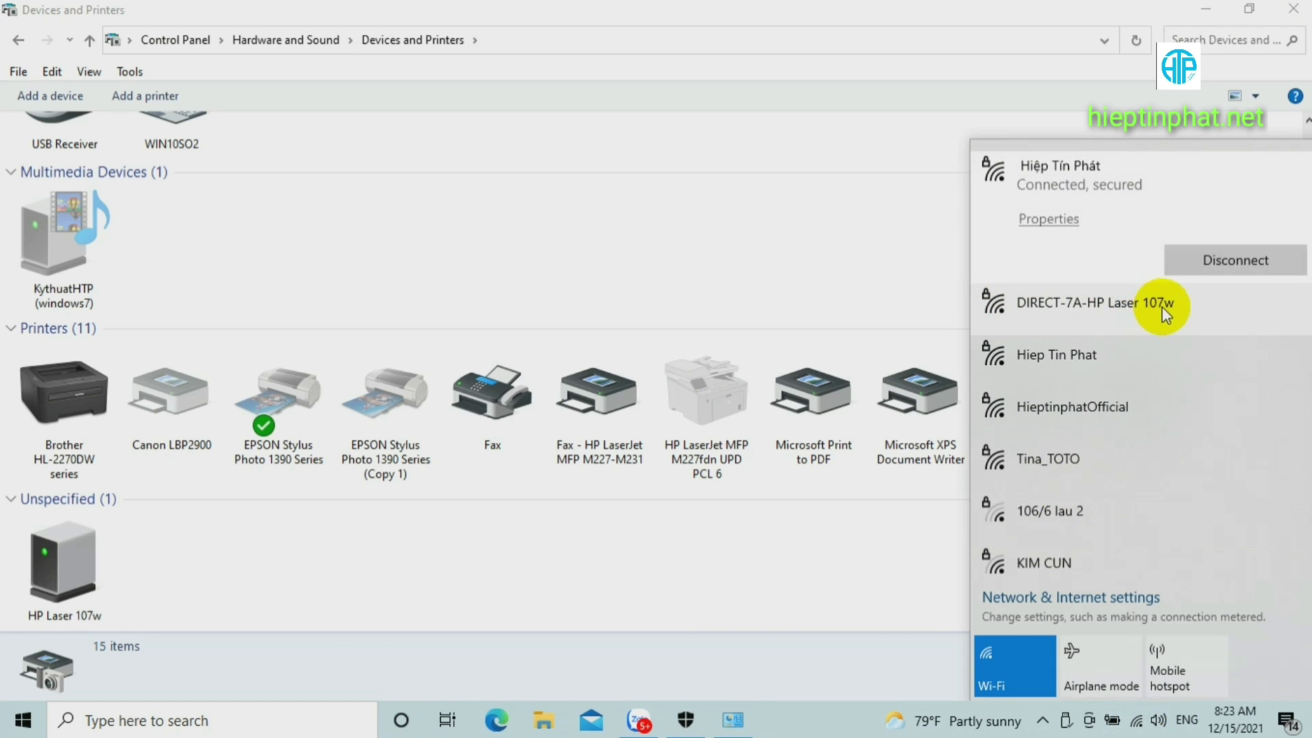
Connect the PC to HieptinphatOfficial Wi-Fi with its security key, allowing discoverability.
click(1145, 408)
click(1247, 417)
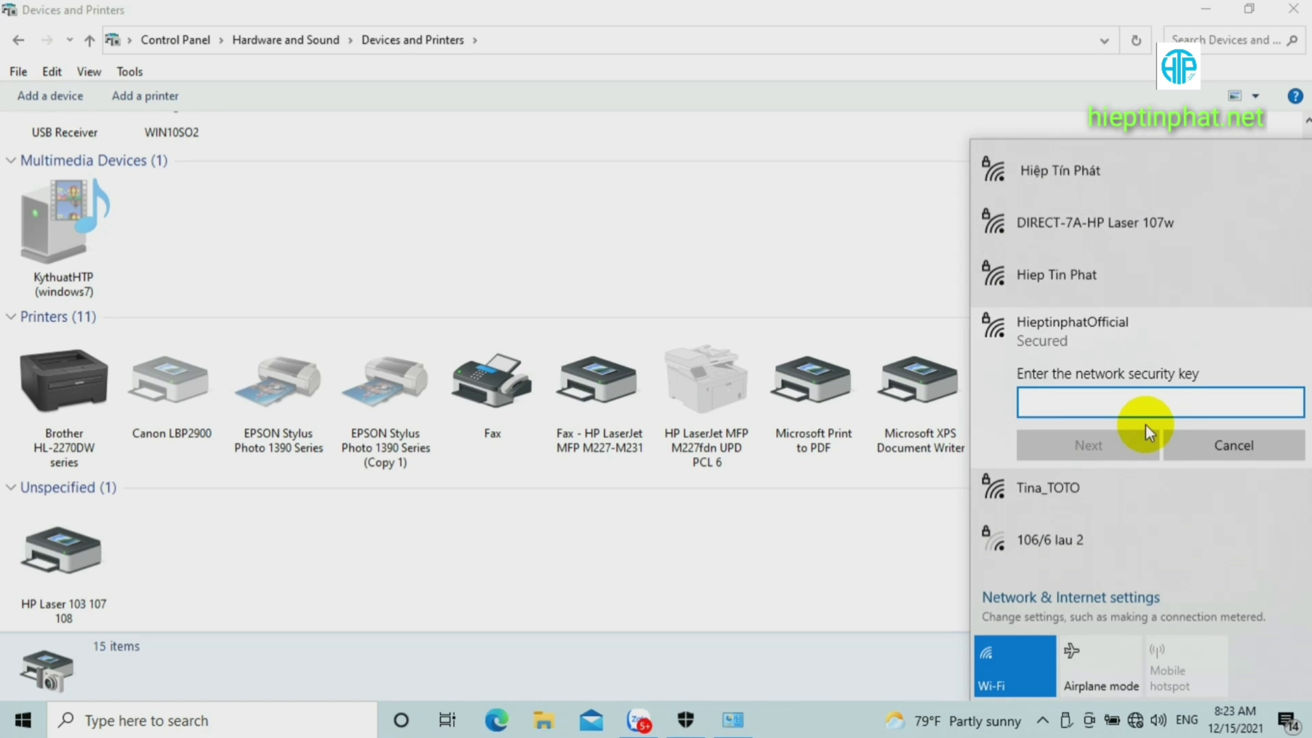
text(**********)
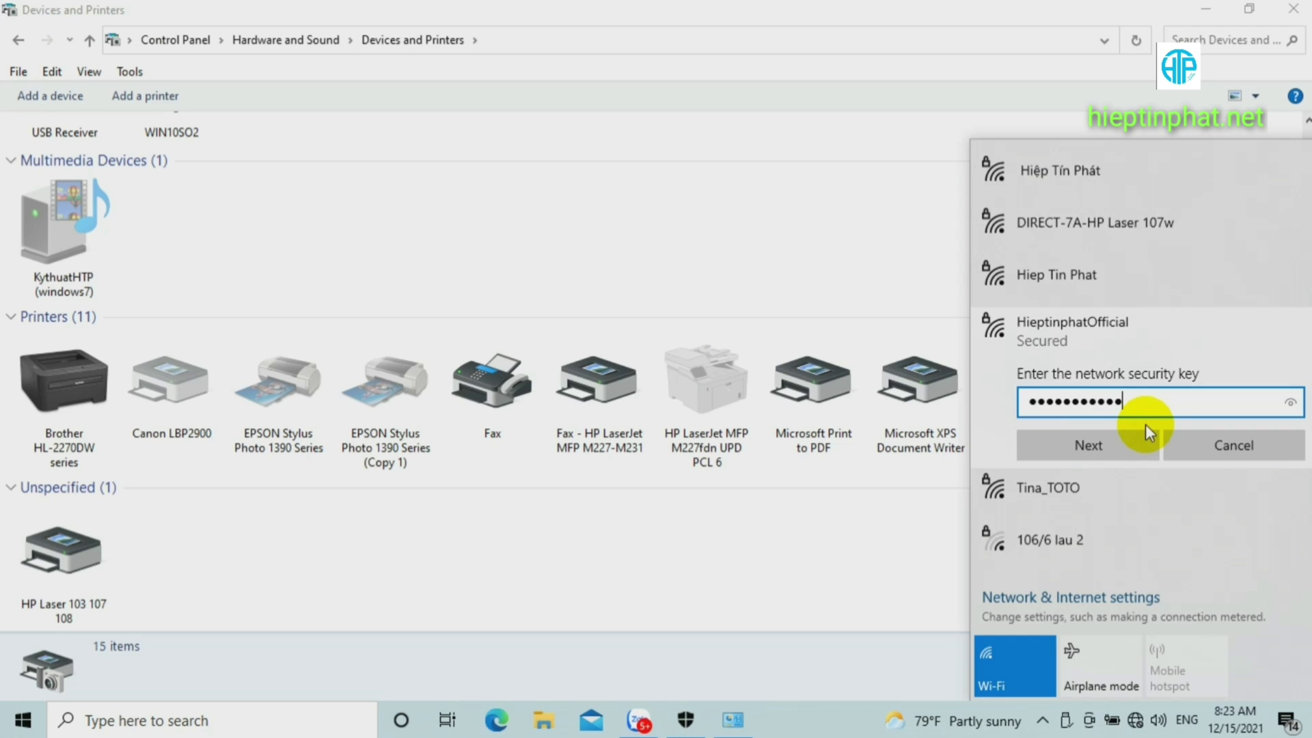
text(t.net)
click(1292, 408)
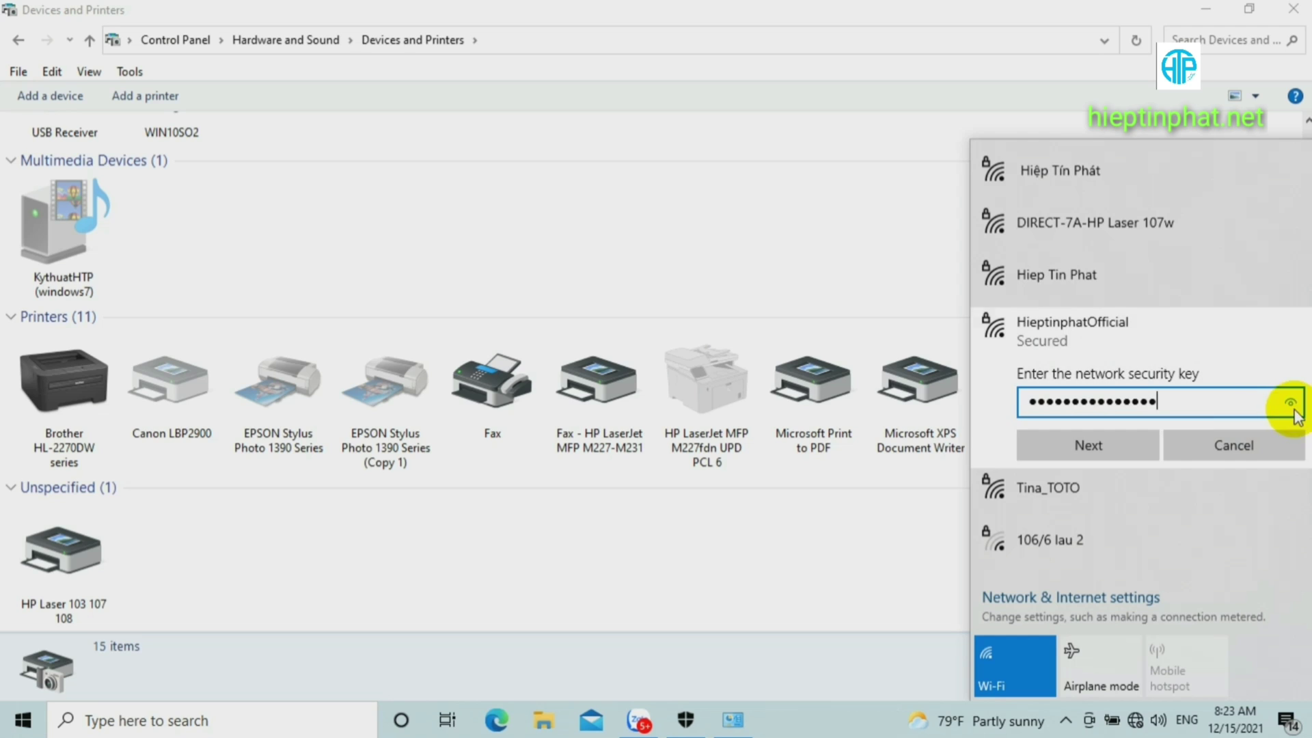
click(1108, 446)
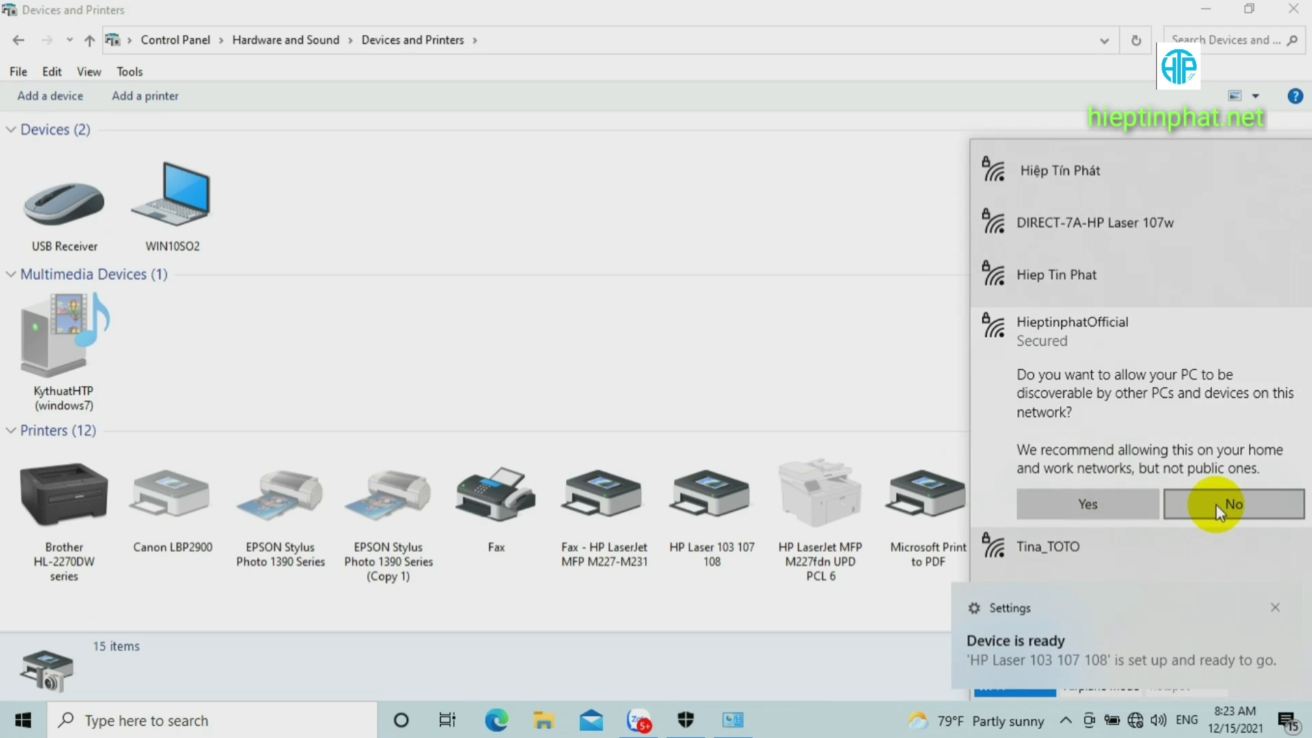
click(1129, 509)
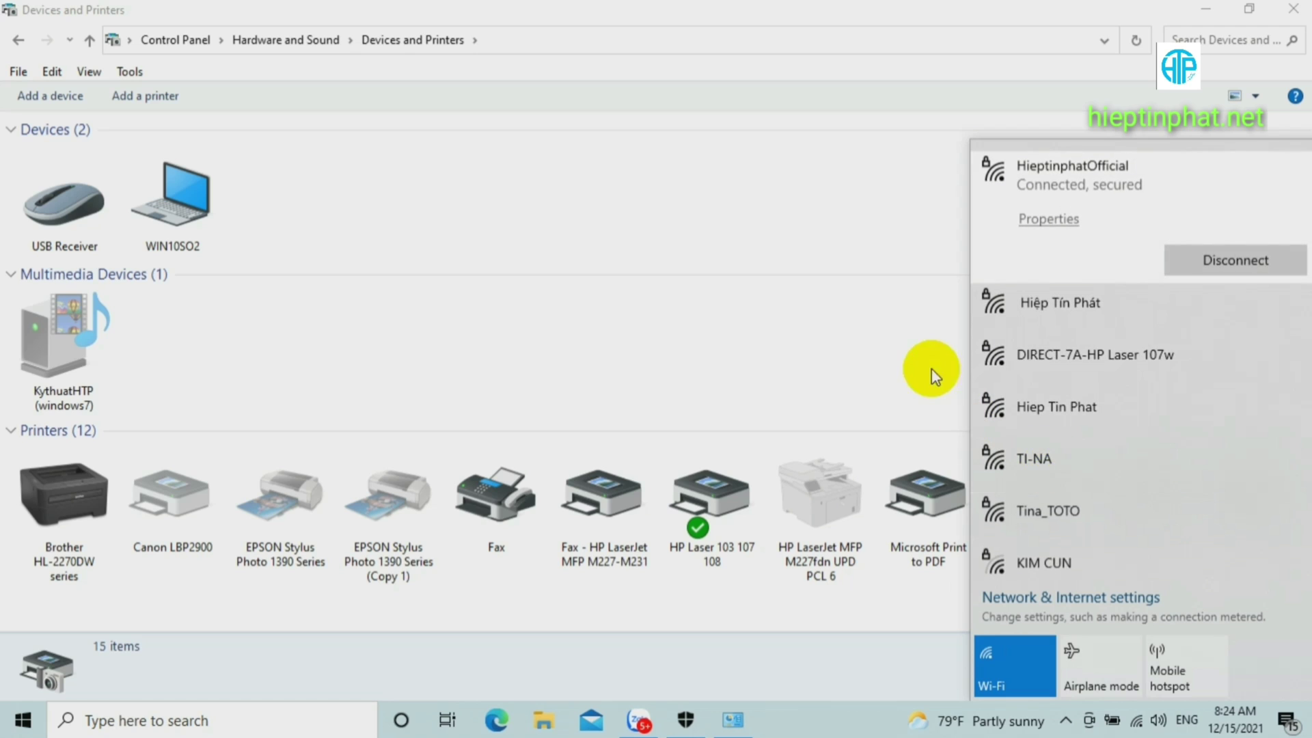
click(893, 317)
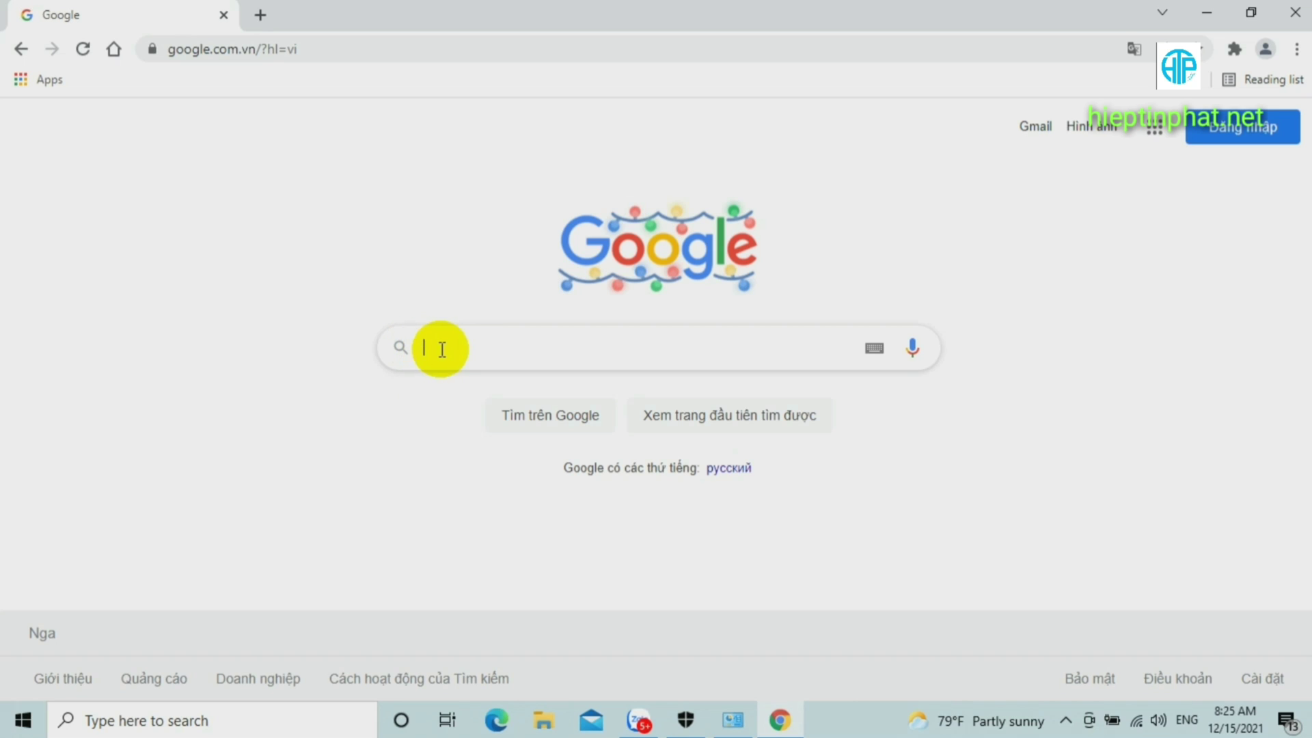
Search Google for 'driver hp m107w win 10 64'.
text(dri)
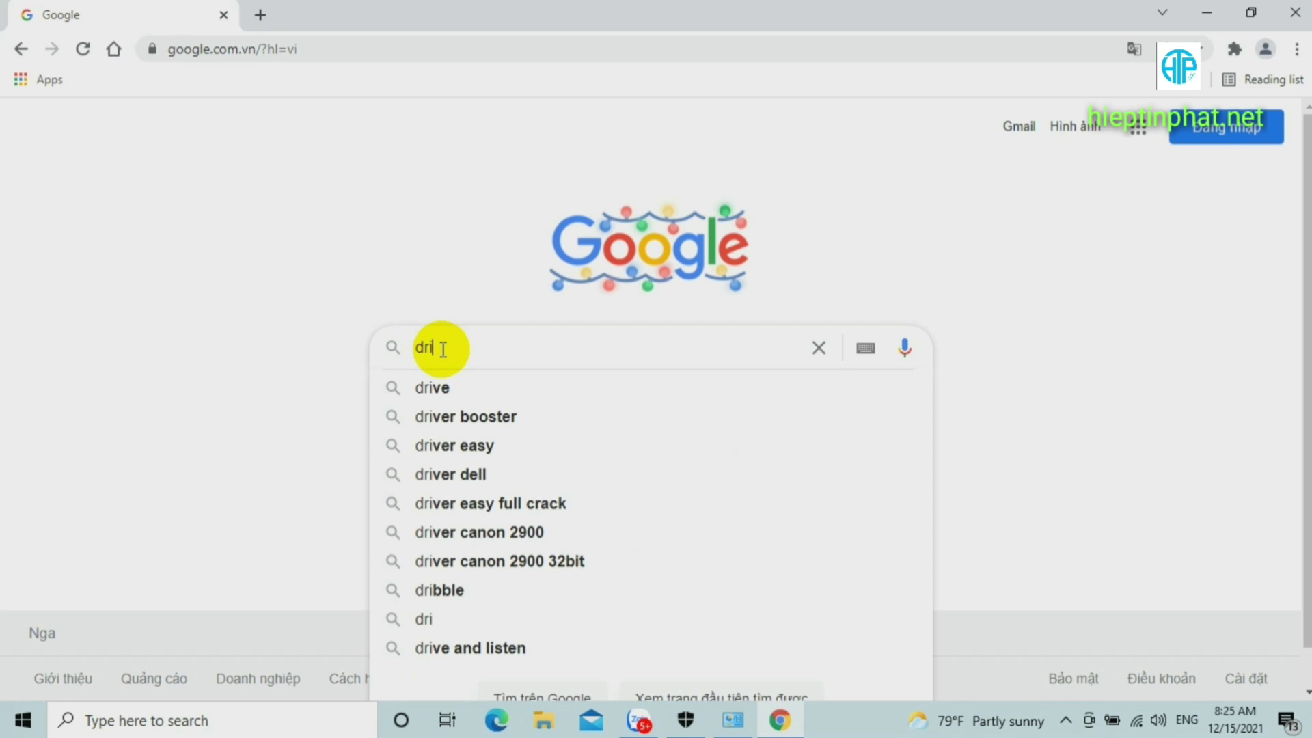
text(ver hp)
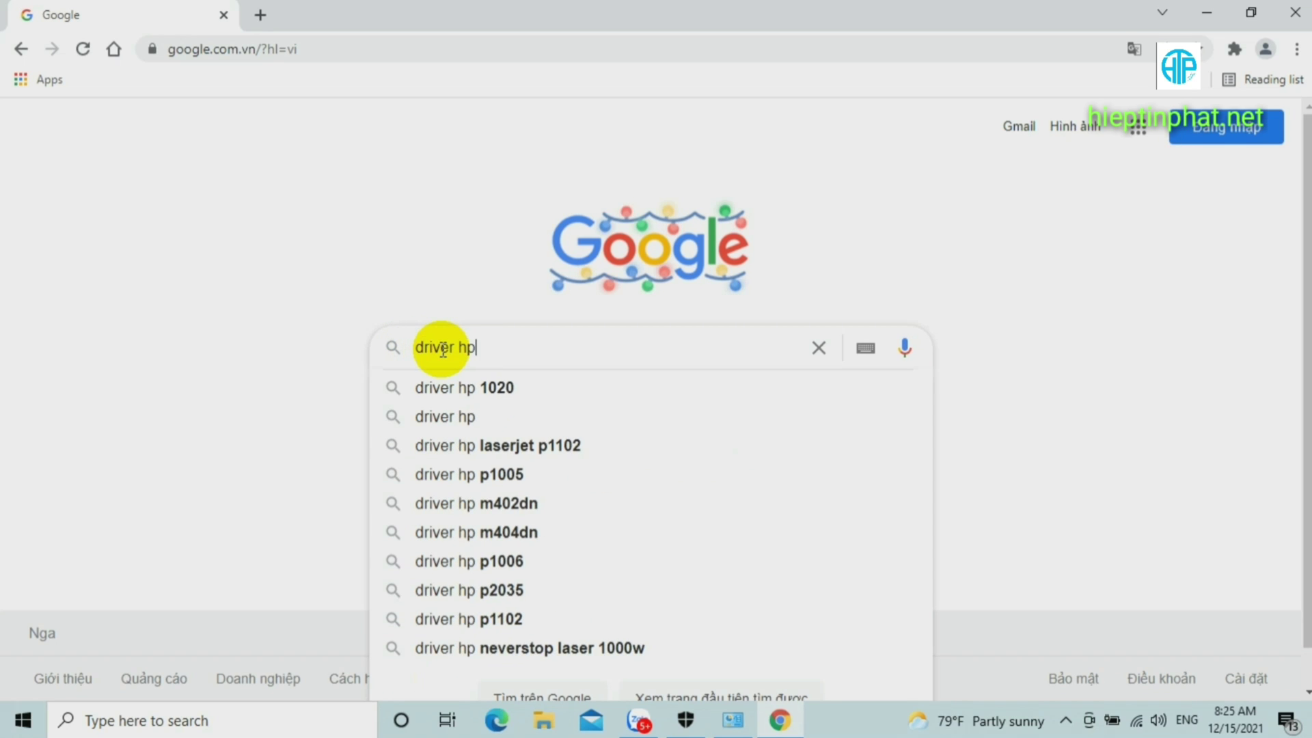
text( m107w)
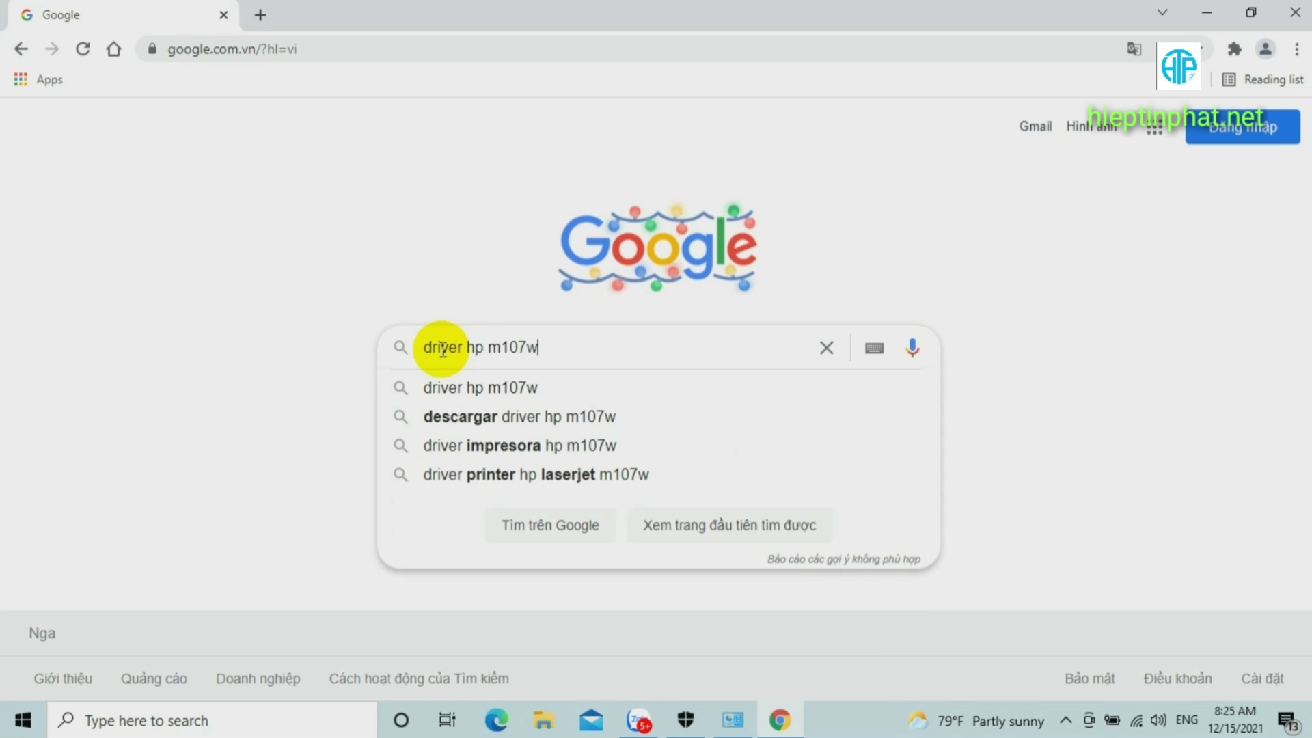
text( wi)
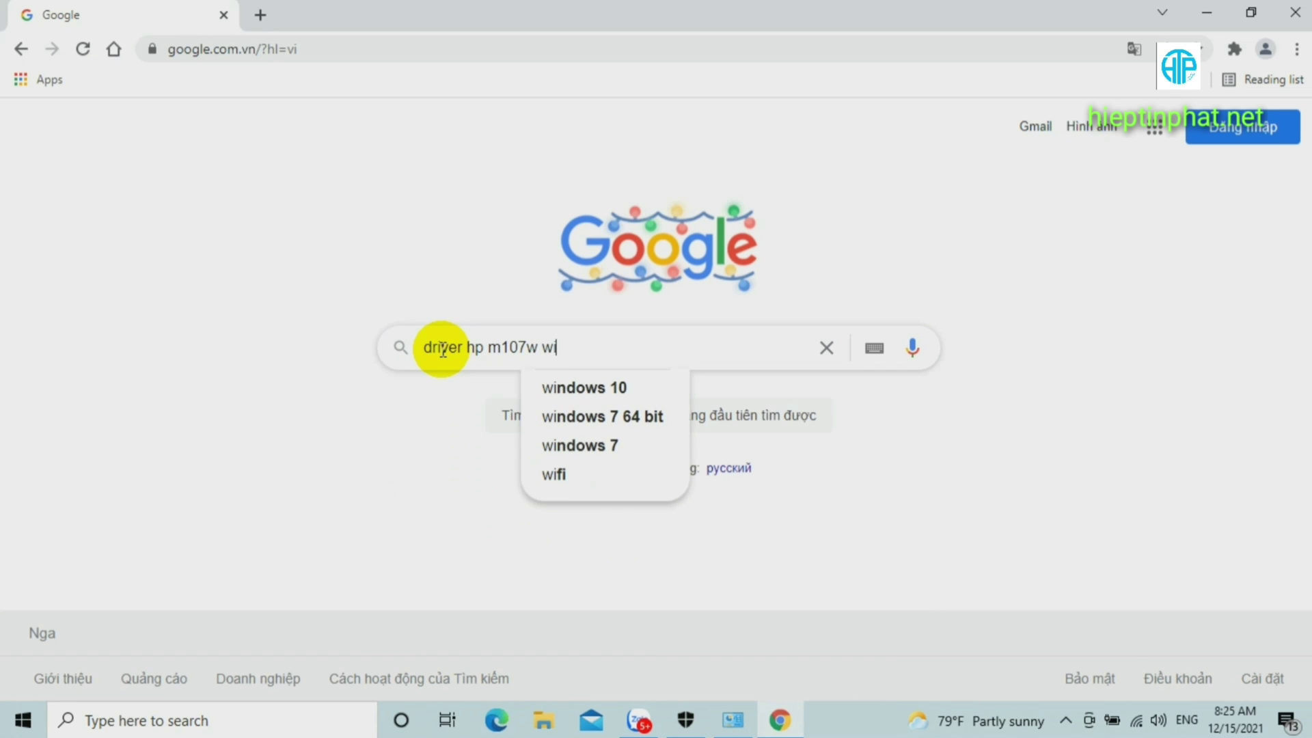
text(n 10)
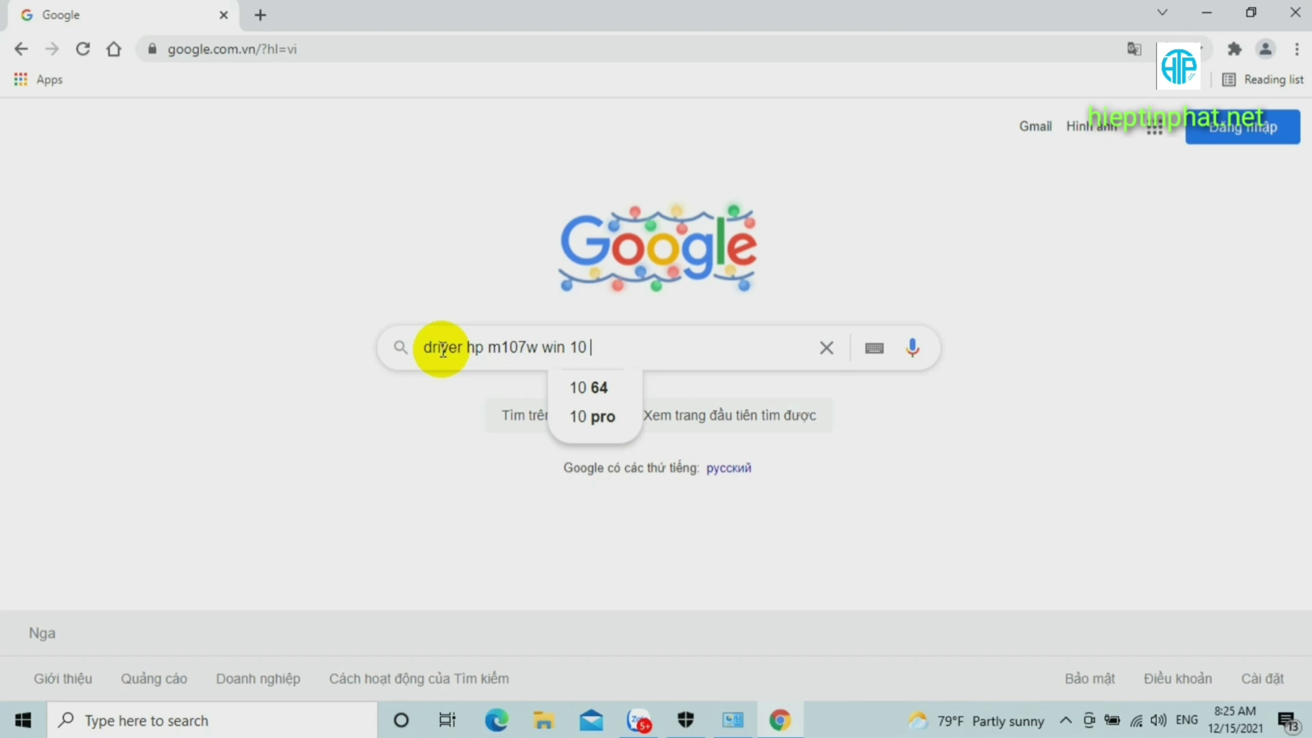
click(600, 388)
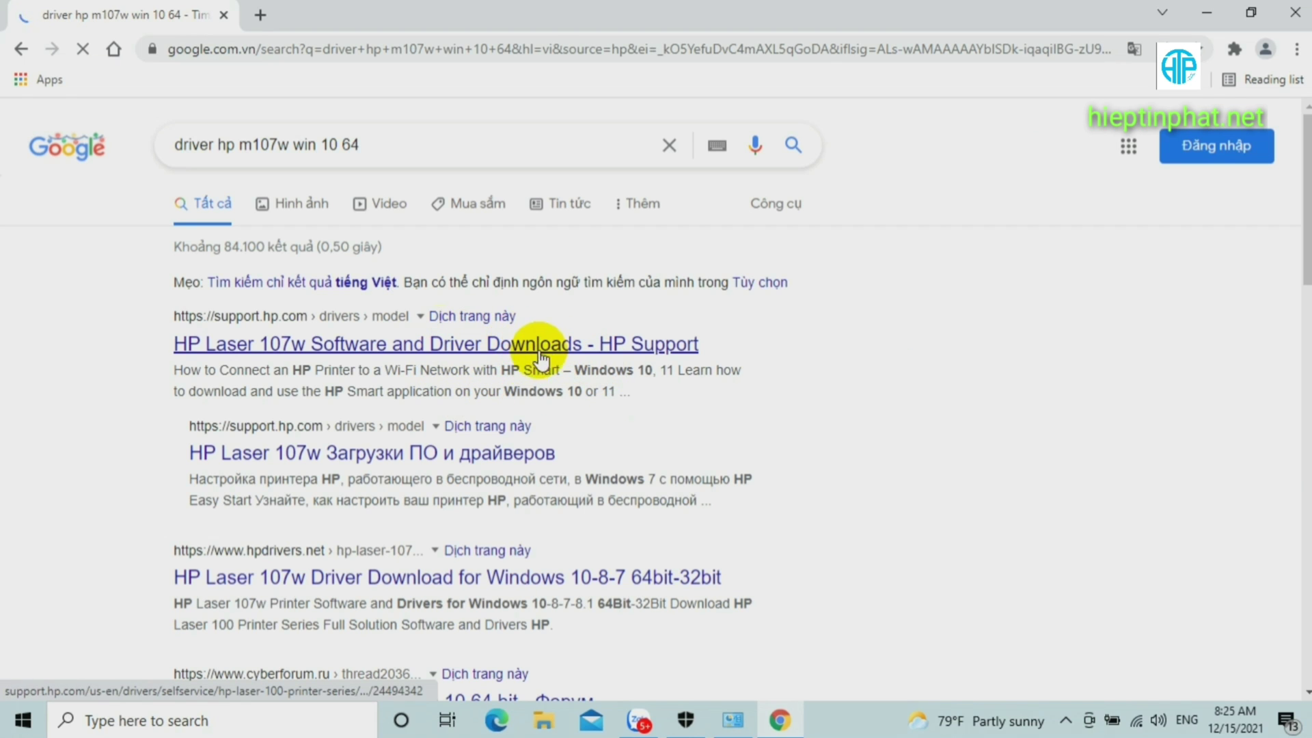
Open HP Support's Laser 107w drivers page, detected for Windows 10 (64-bit).
click(541, 345)
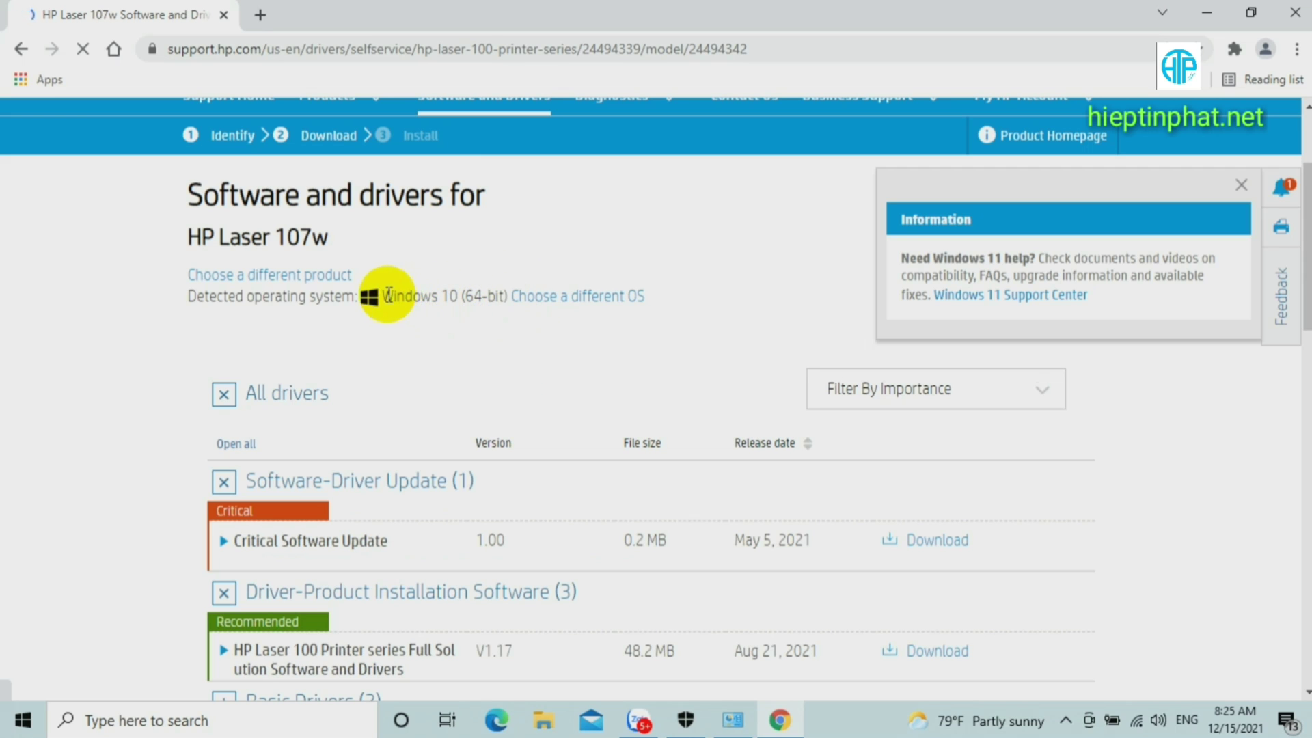
drag(378, 299, 509, 301)
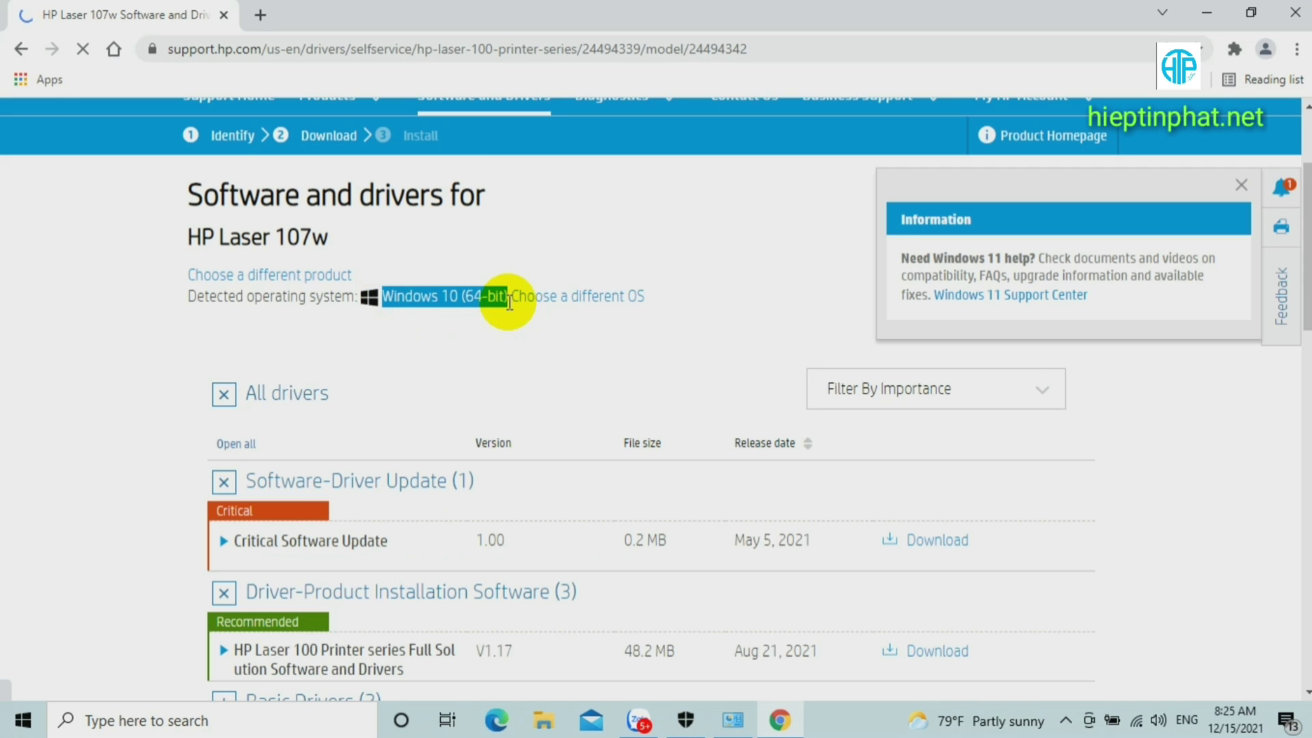
scroll(534, 391, down, 2)
scroll(535, 391, down, 1)
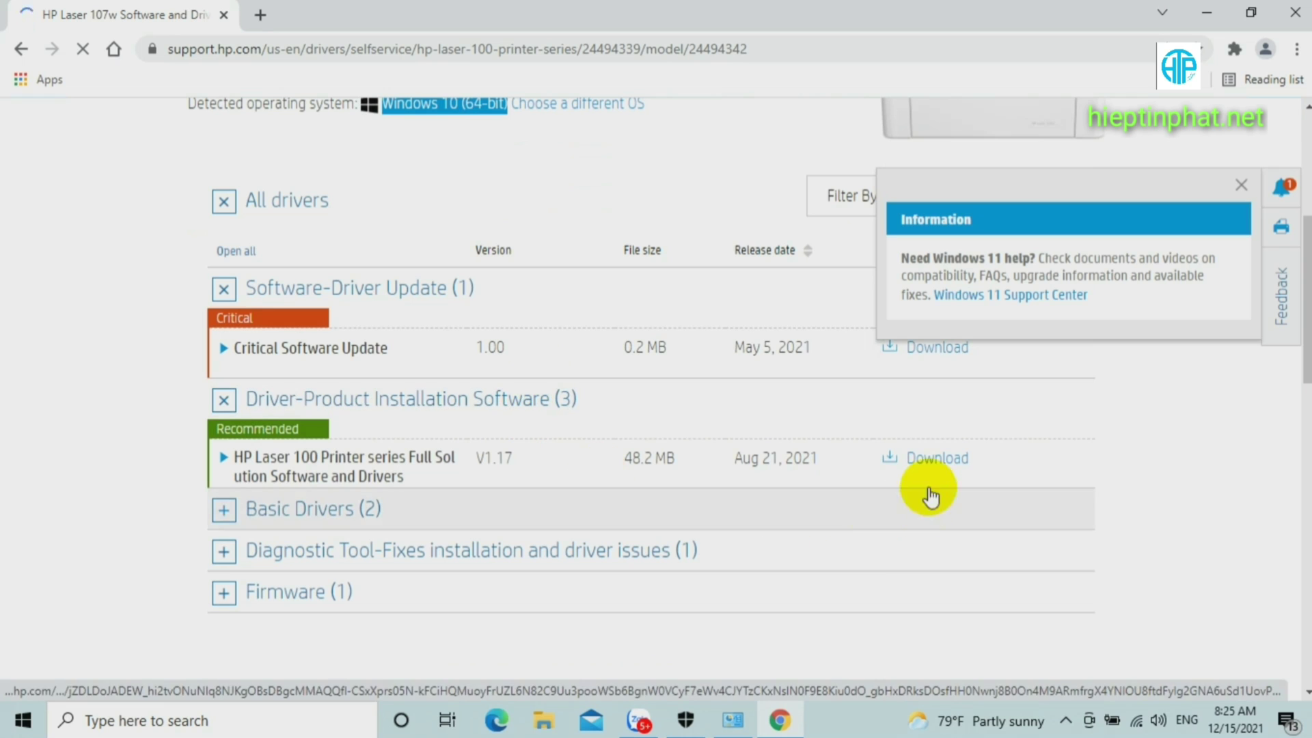
Close the ad tab and expand Basic Drivers to show the two V1.17 print drivers.
click(937, 460)
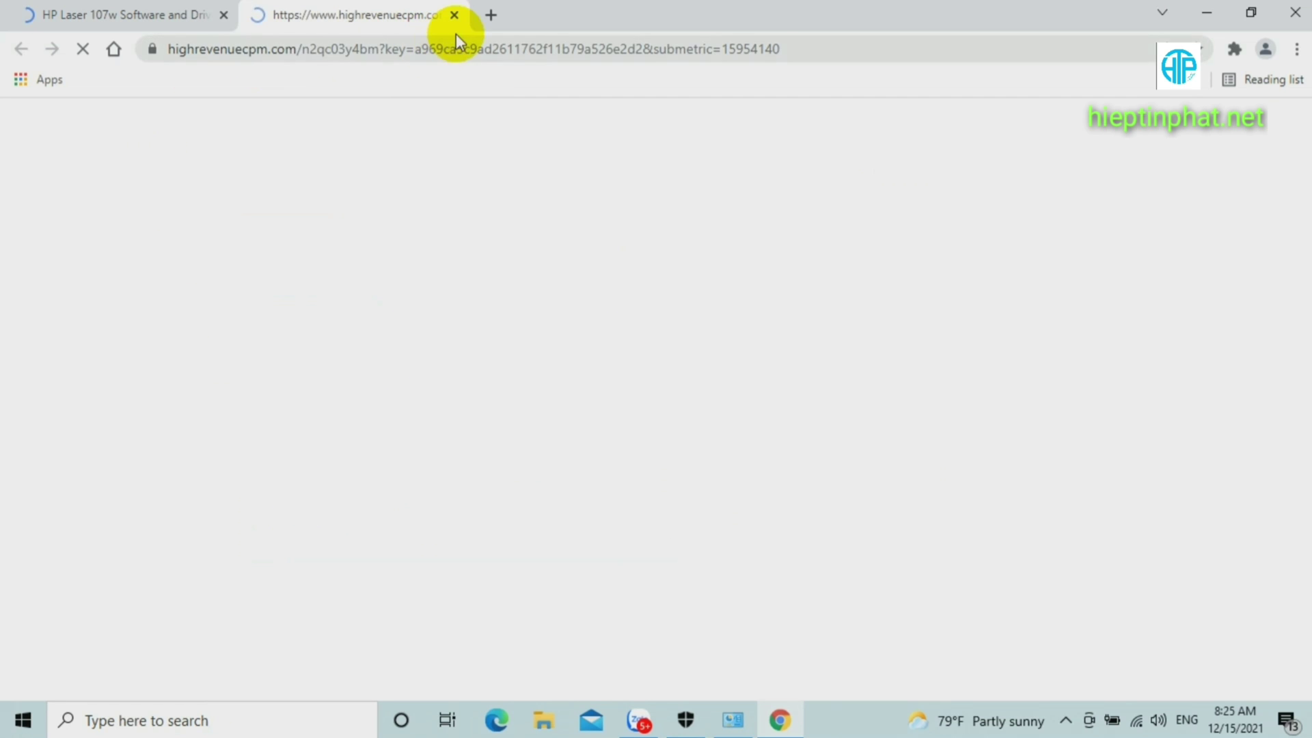
click(455, 17)
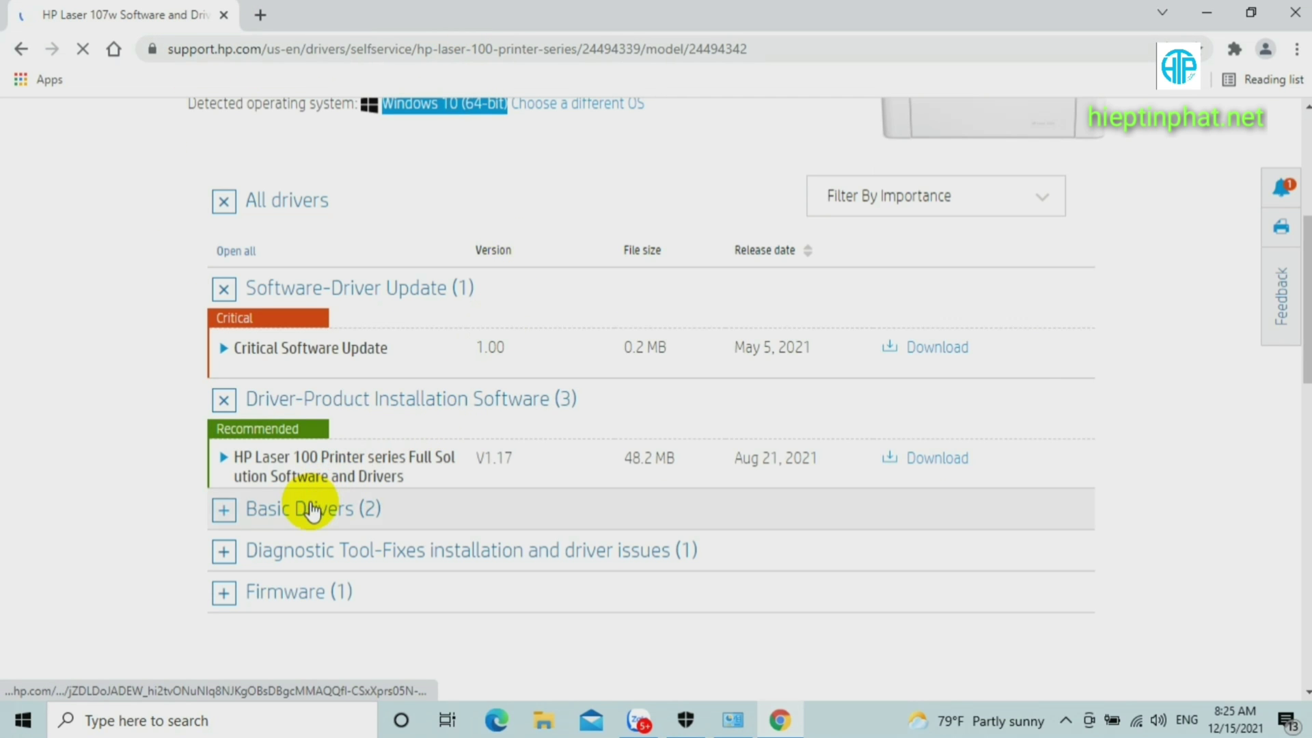
click(225, 512)
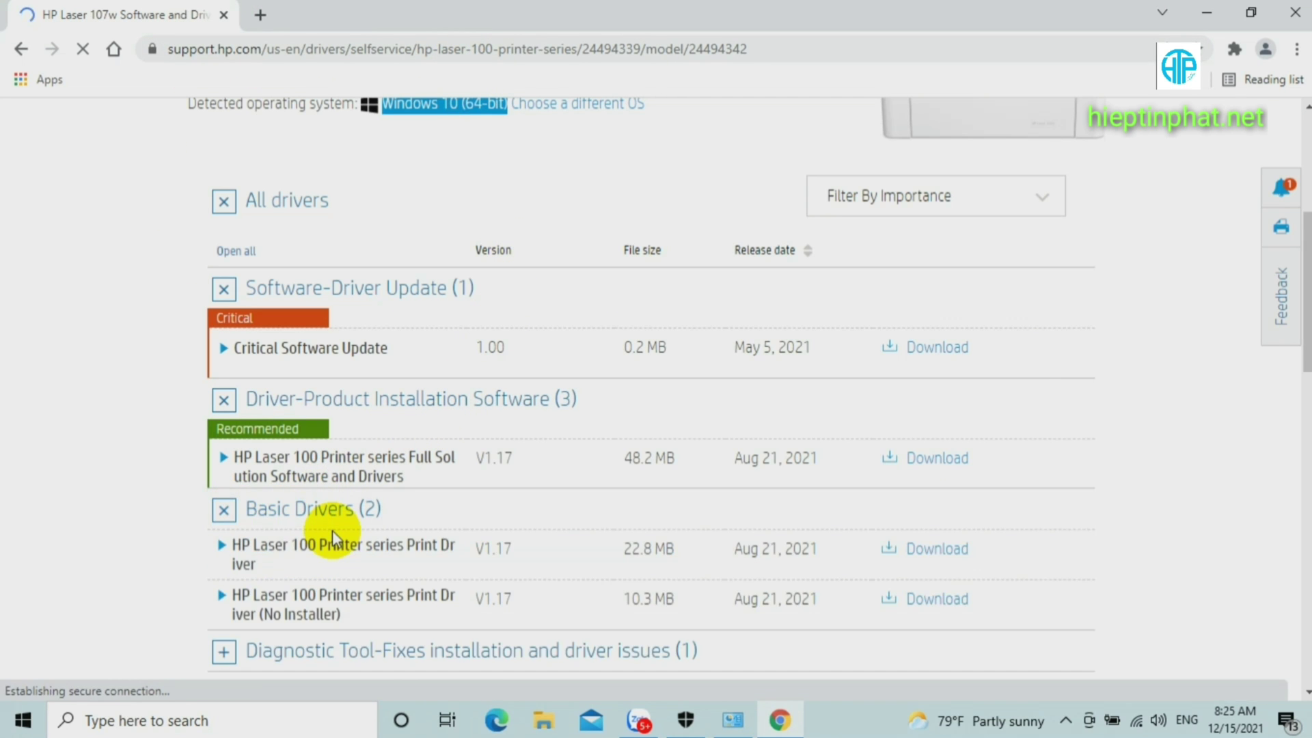
scroll(333, 530, down, 1)
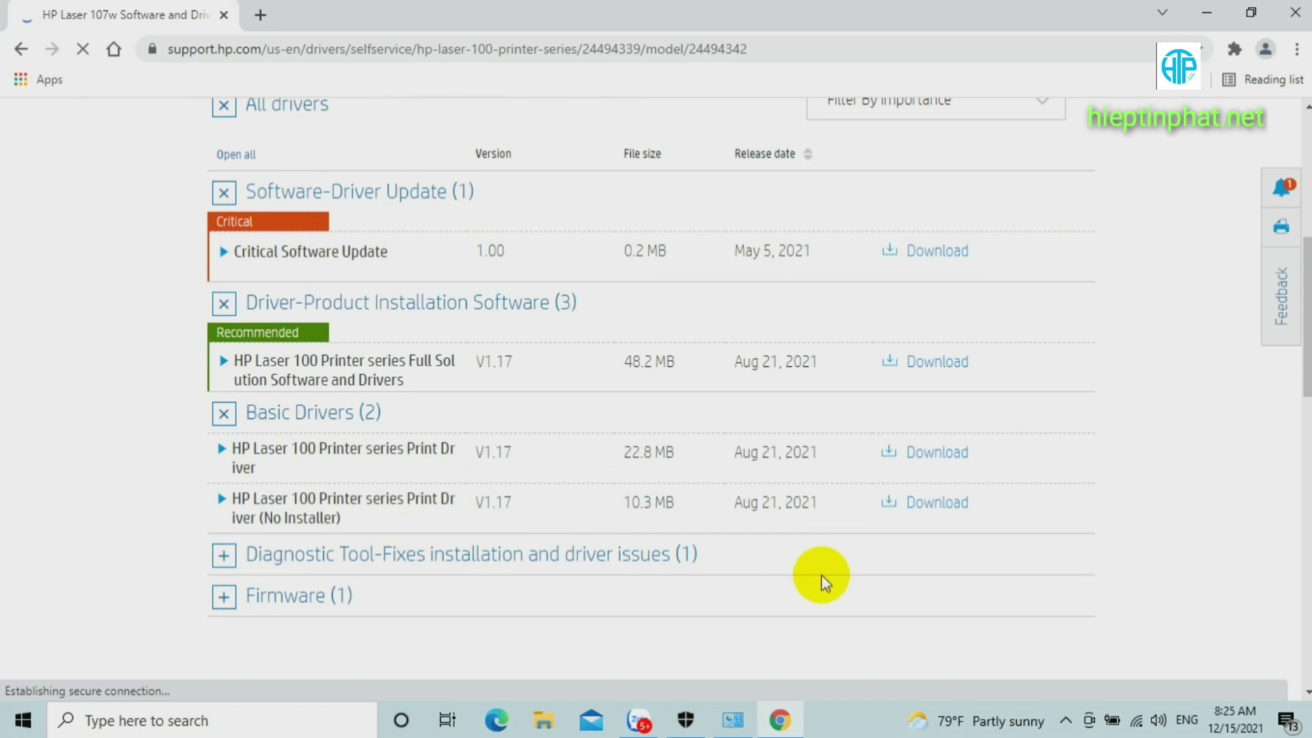
Download the full HP Laser 103 107 108 software package, keep it despite the warning, and run it.
click(936, 364)
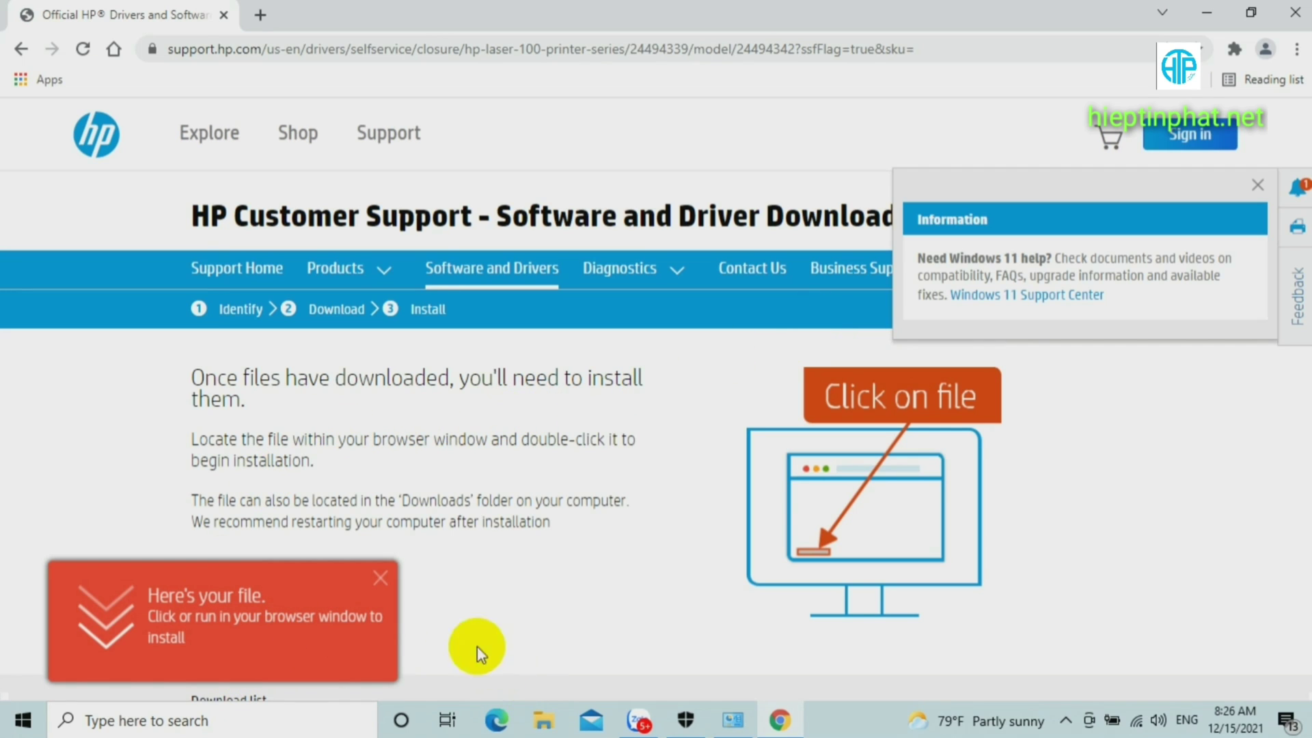
click(383, 582)
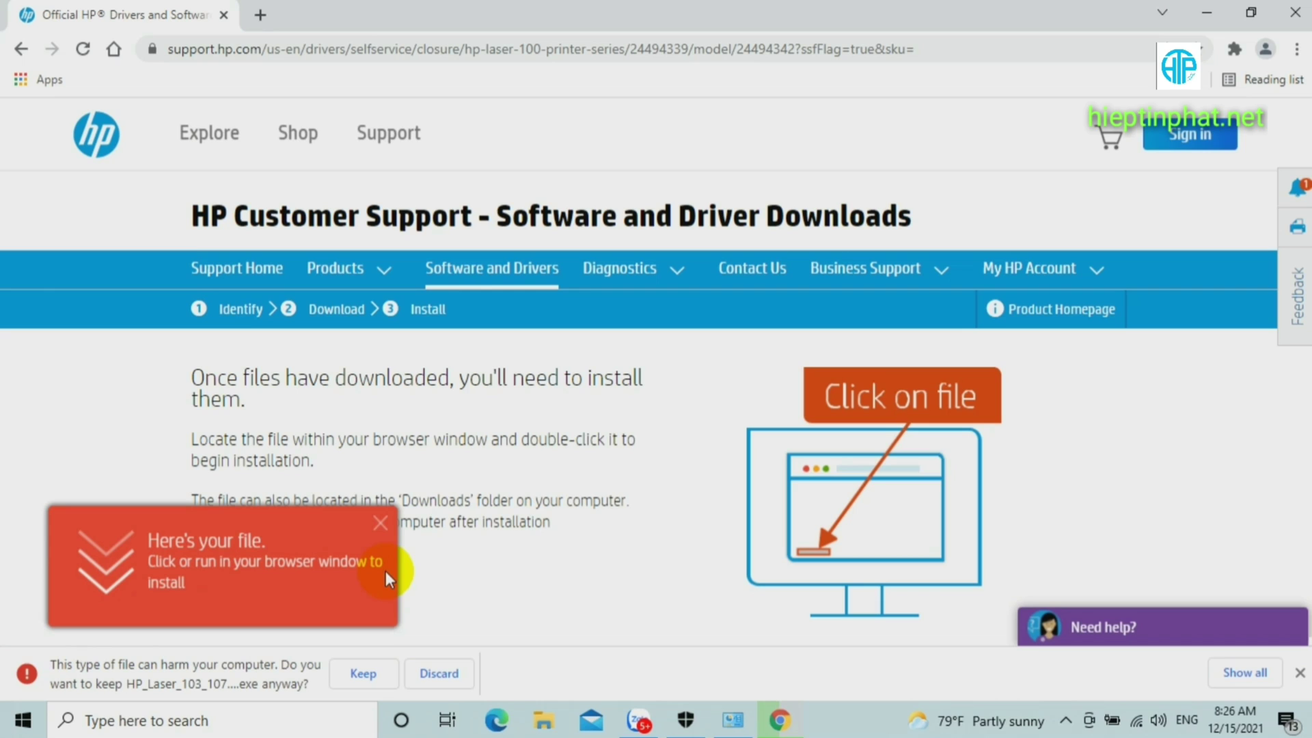
click(380, 673)
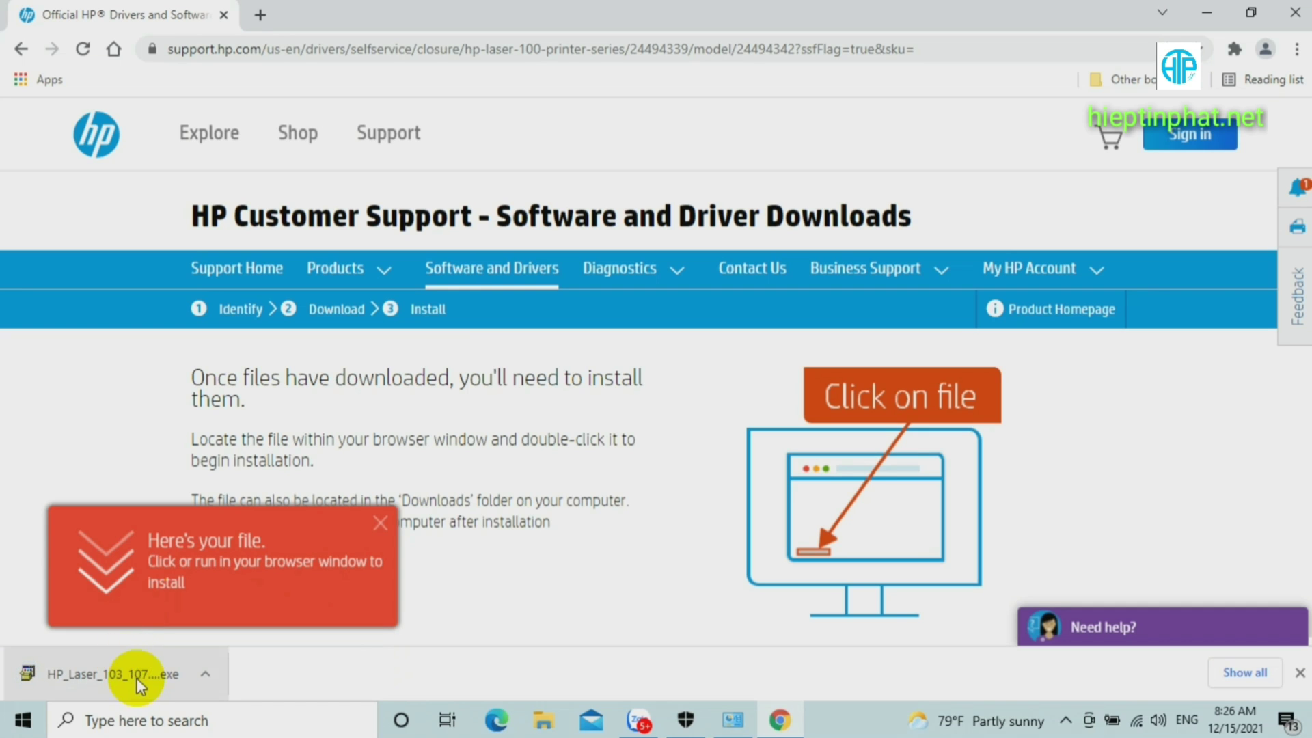
click(126, 677)
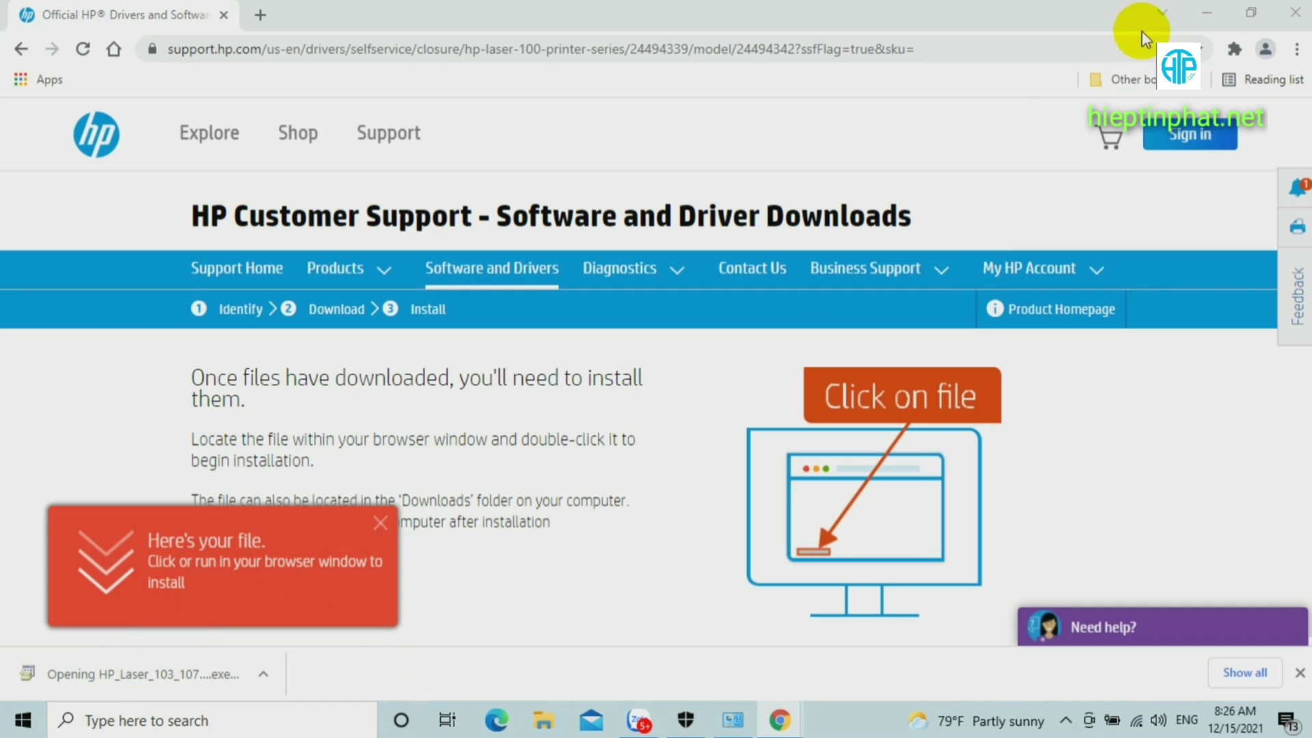
click(1207, 13)
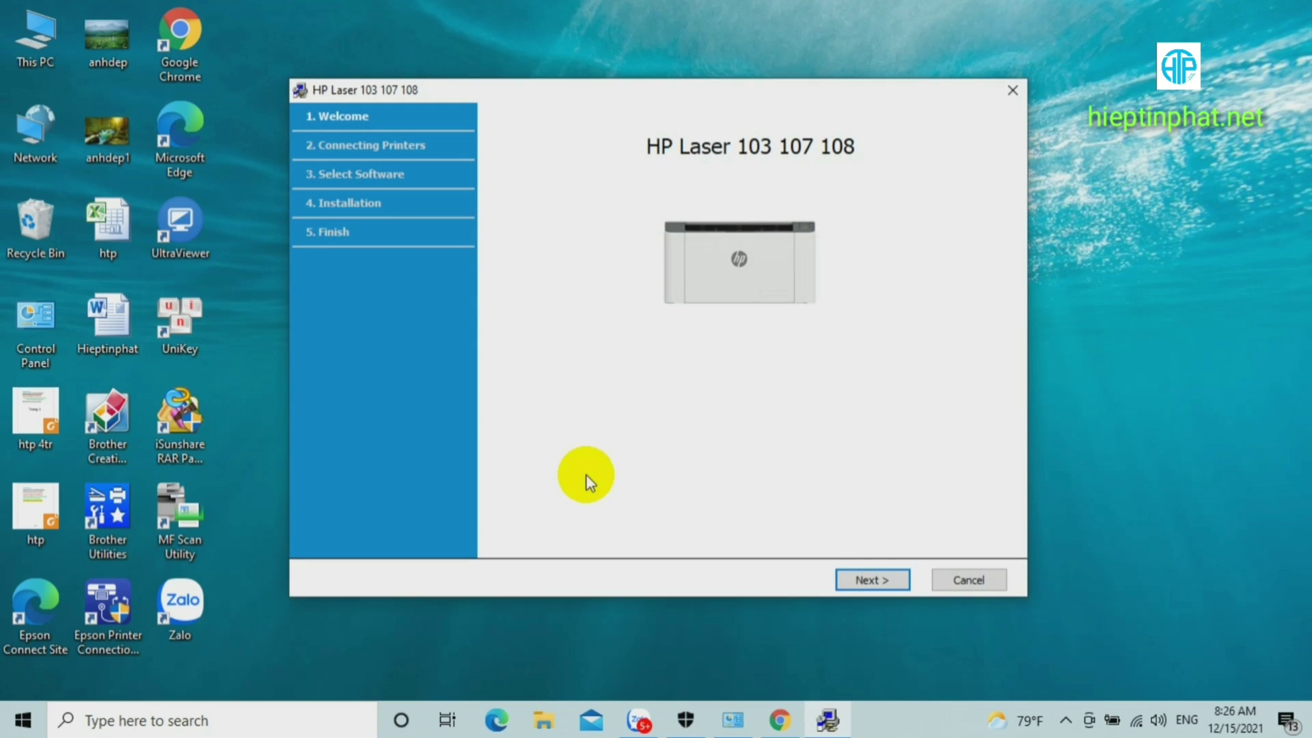
Pass the welcome page and accept the licence and data collection agreements.
click(872, 580)
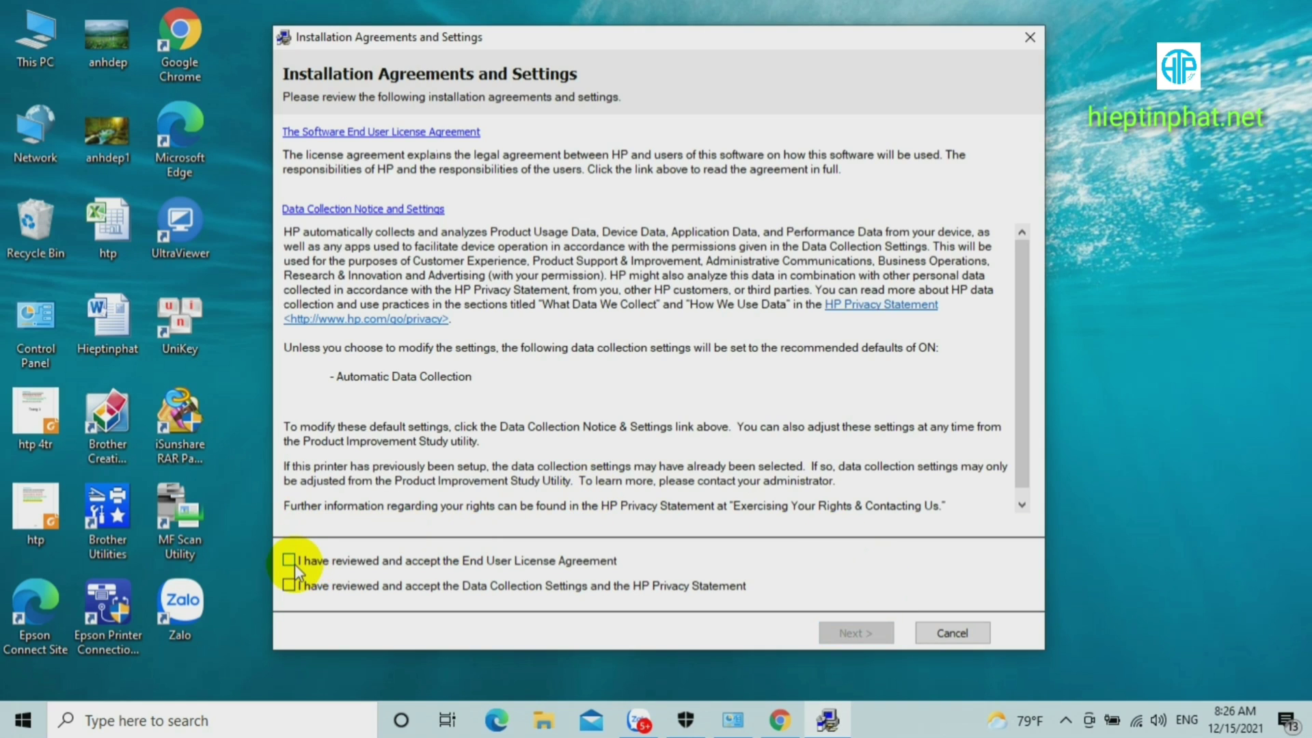
click(289, 560)
click(289, 585)
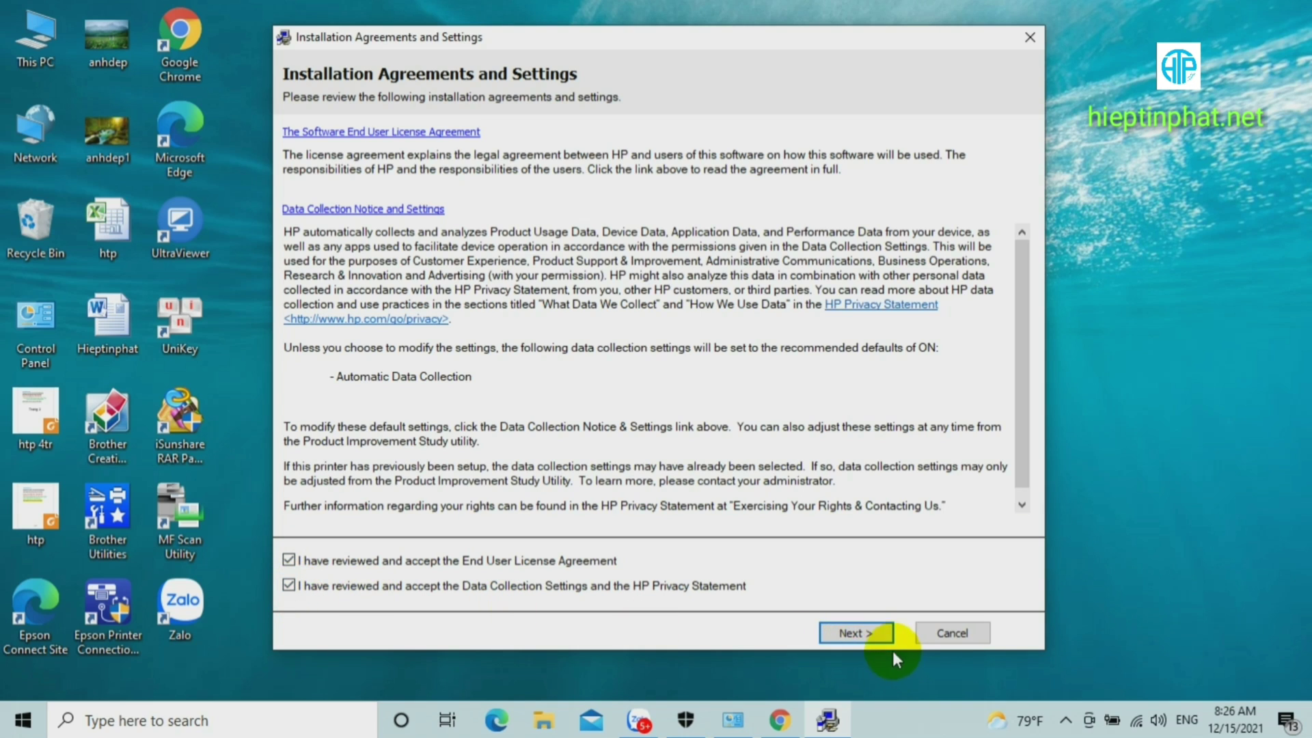
click(867, 632)
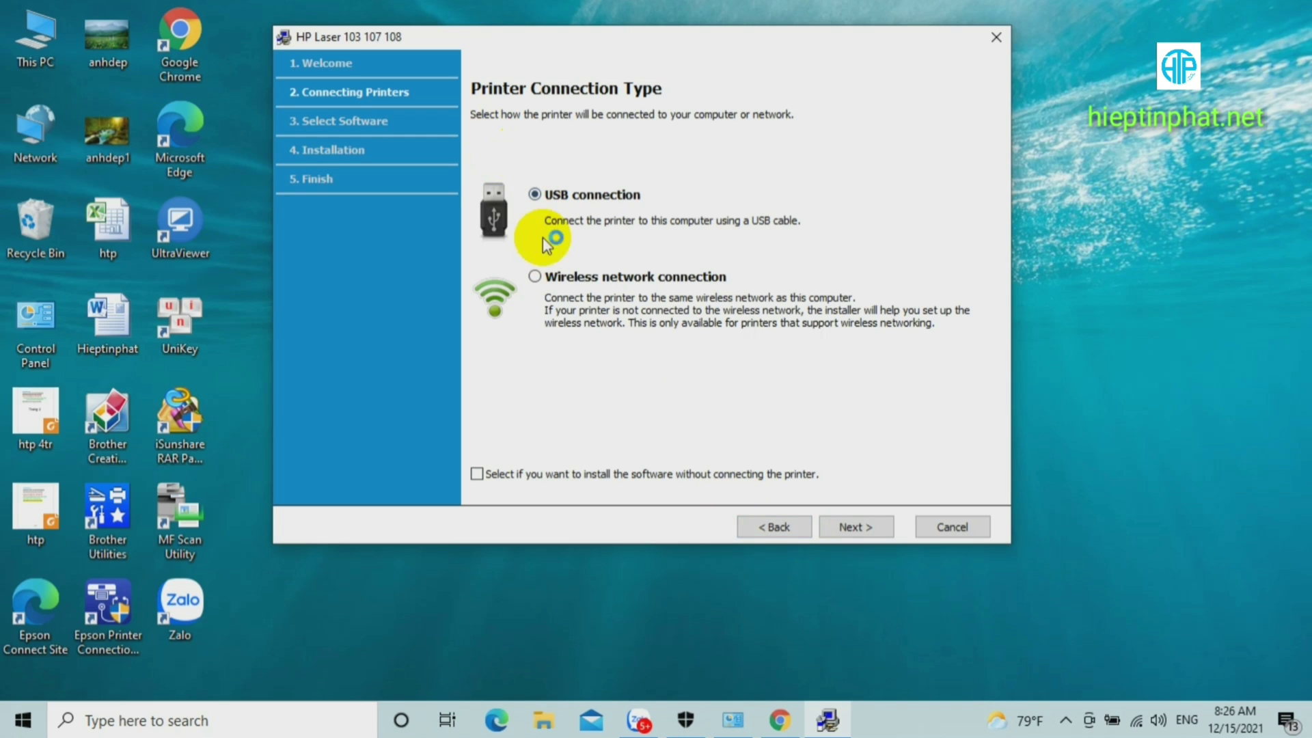
Choose Wireless network connection as the printer connection, clearing the pop-up notifications.
click(535, 275)
click(533, 194)
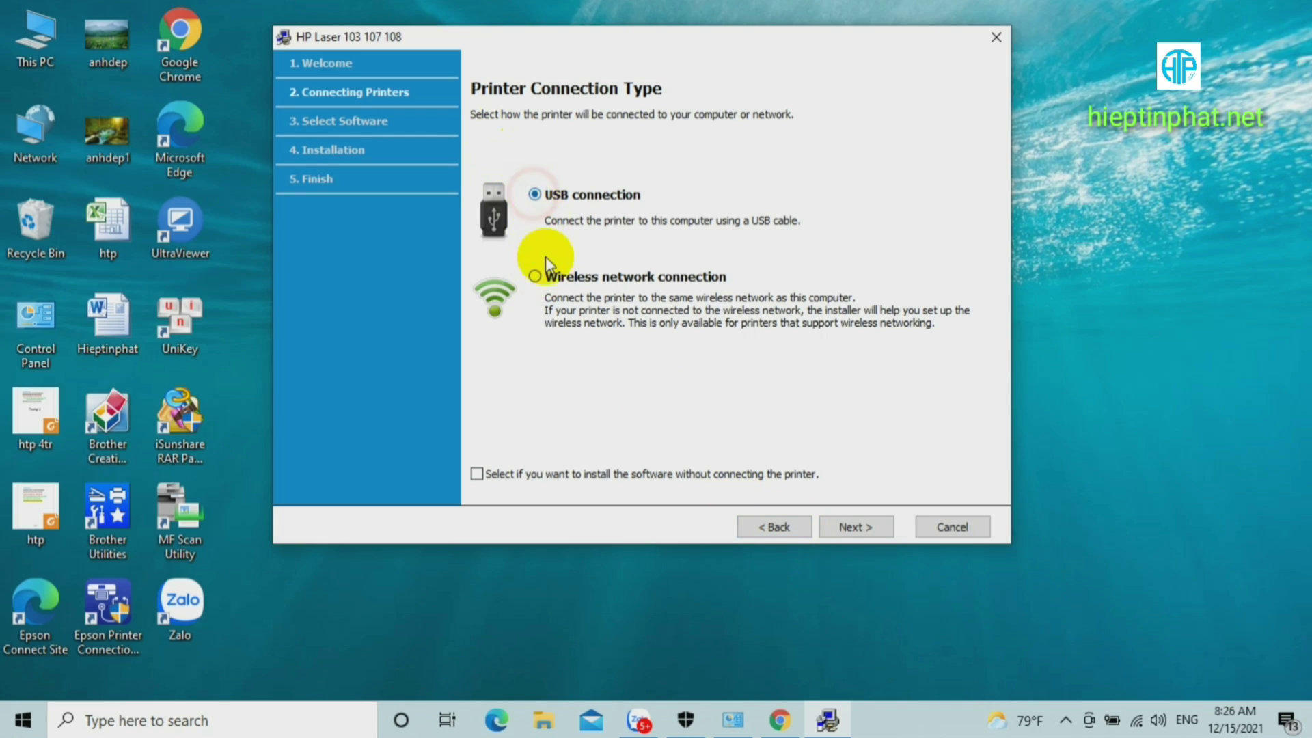
click(535, 276)
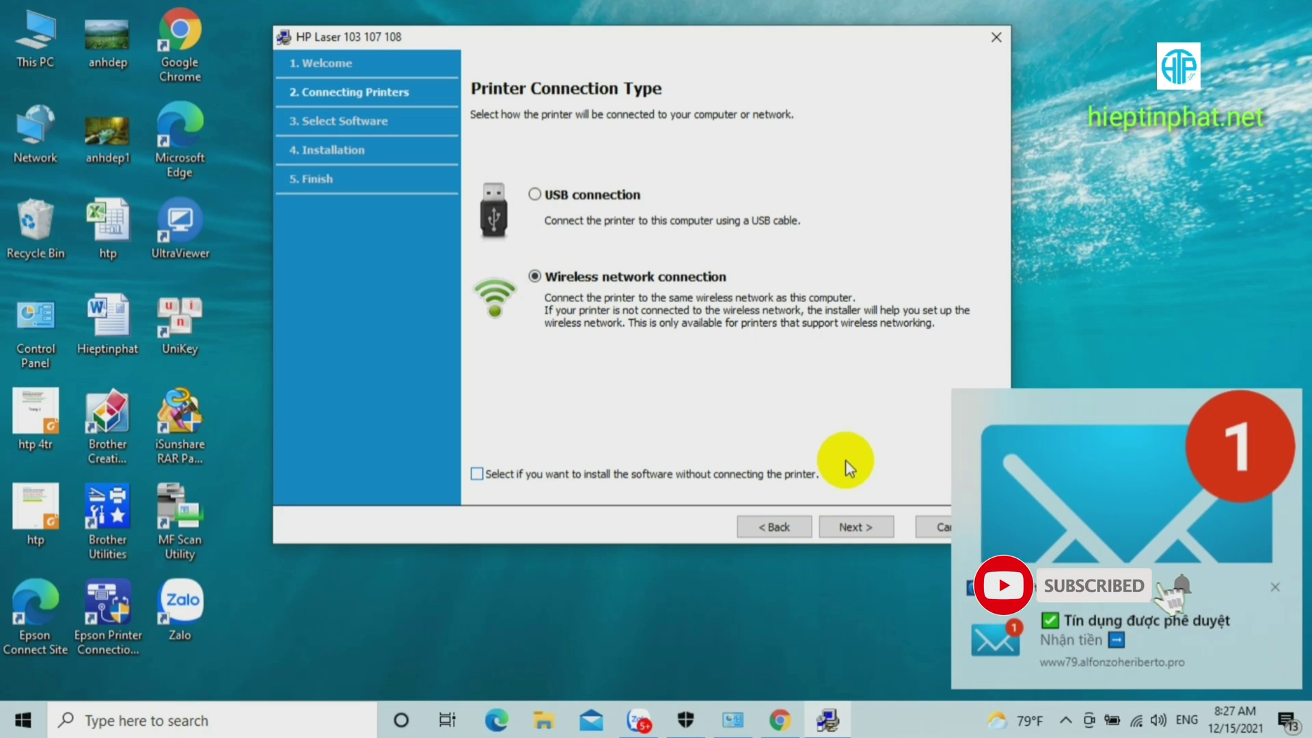
click(1275, 588)
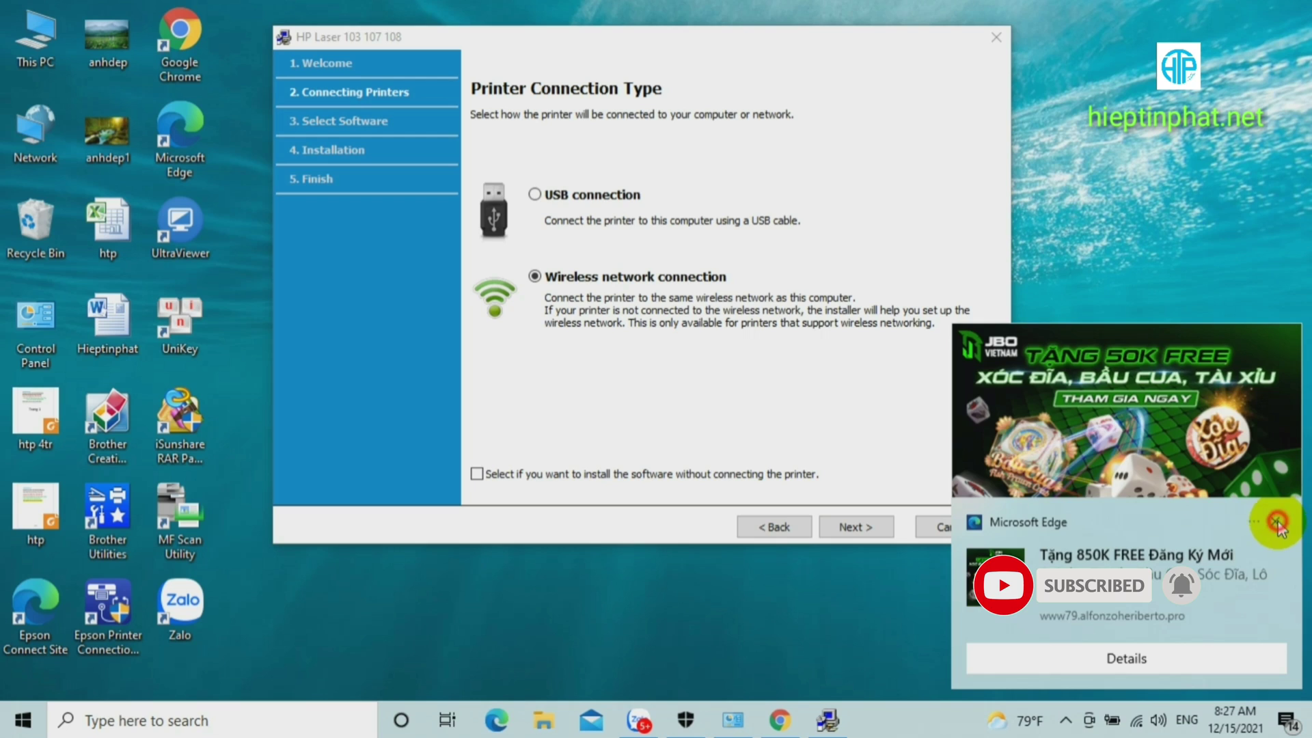
click(1276, 521)
click(1273, 523)
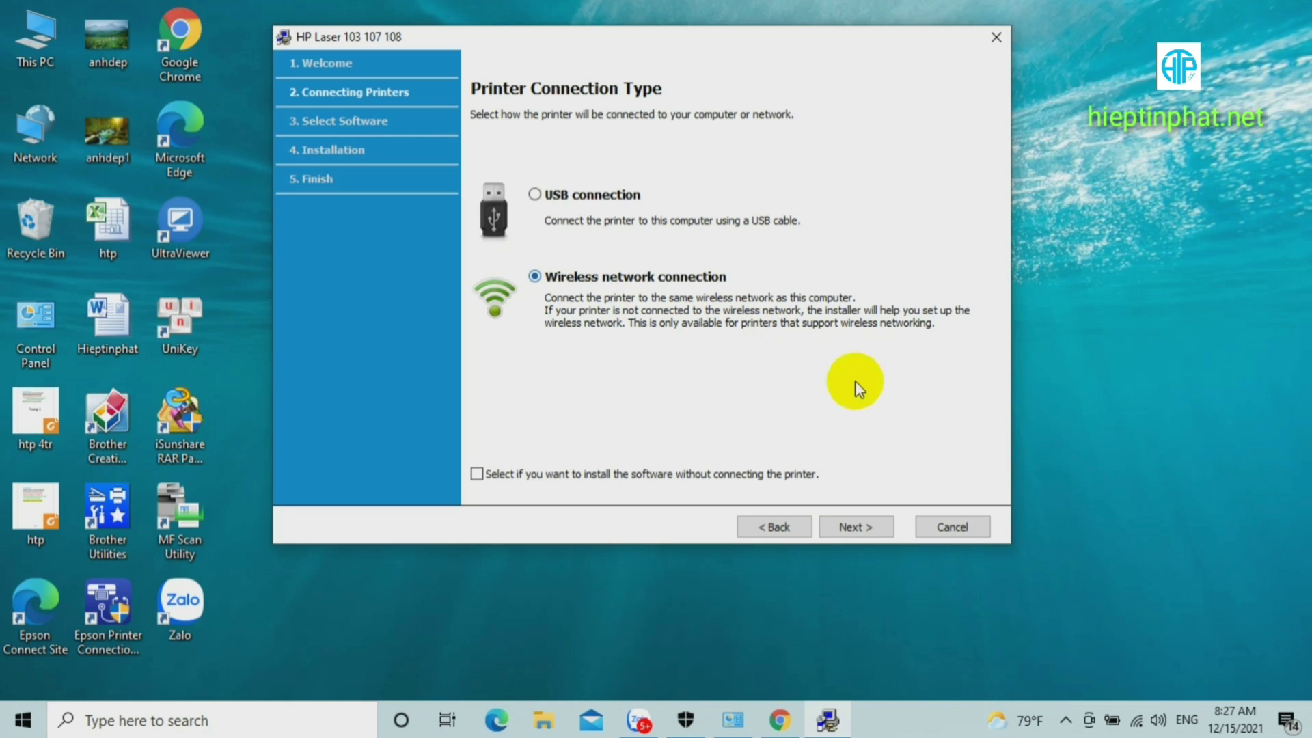
click(856, 530)
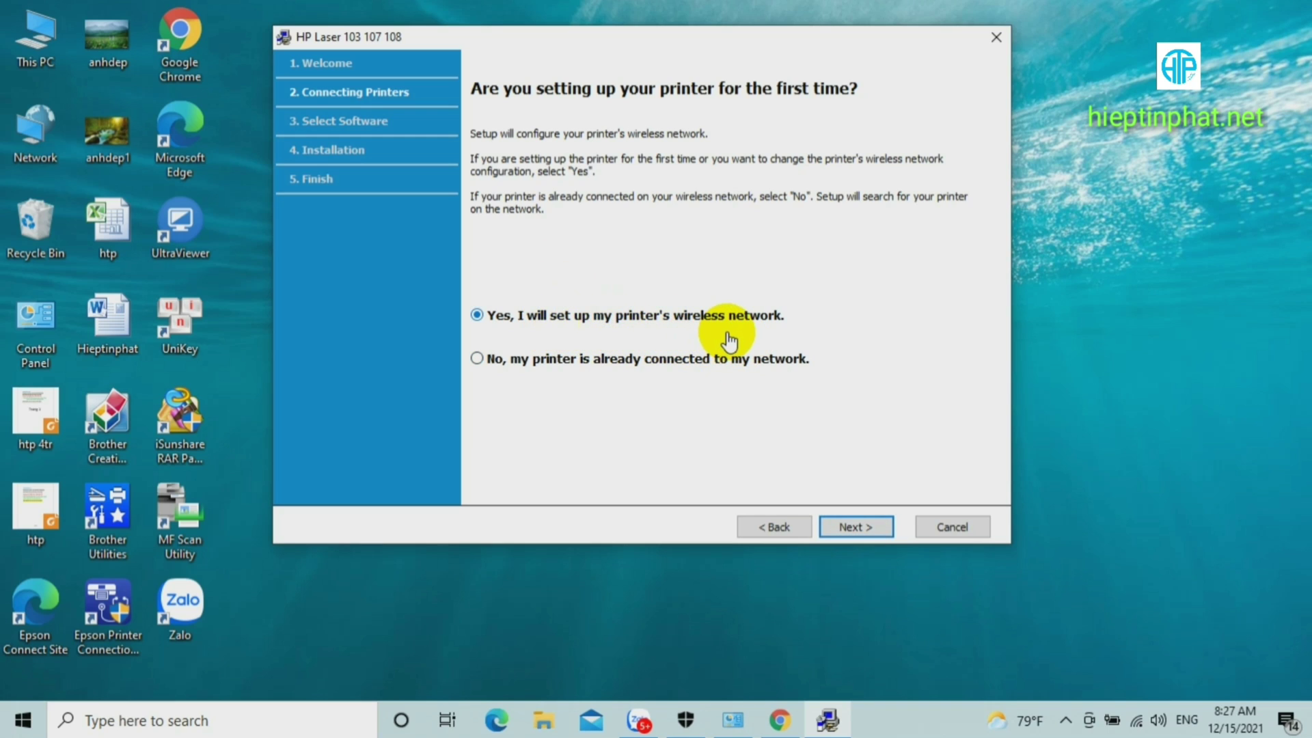
Try wireless setup using a direct wireless connection, which fails to find the printer.
click(855, 528)
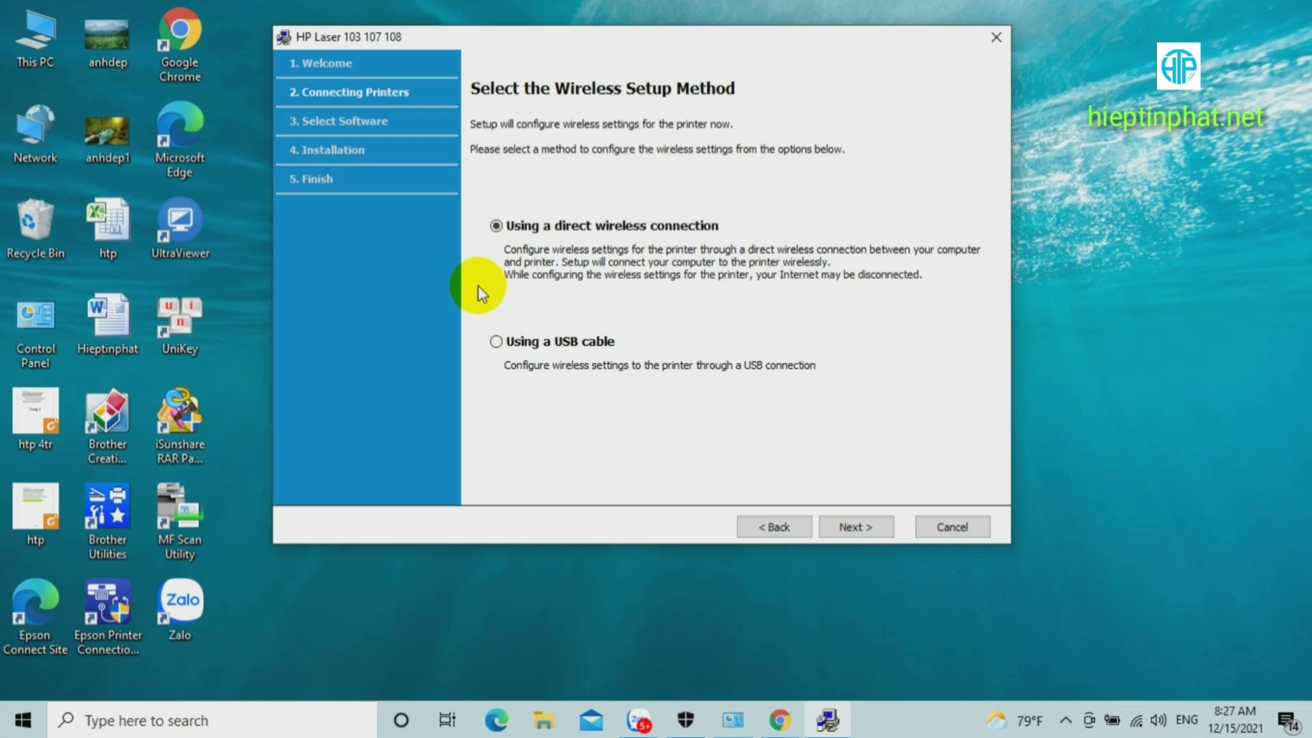
click(495, 341)
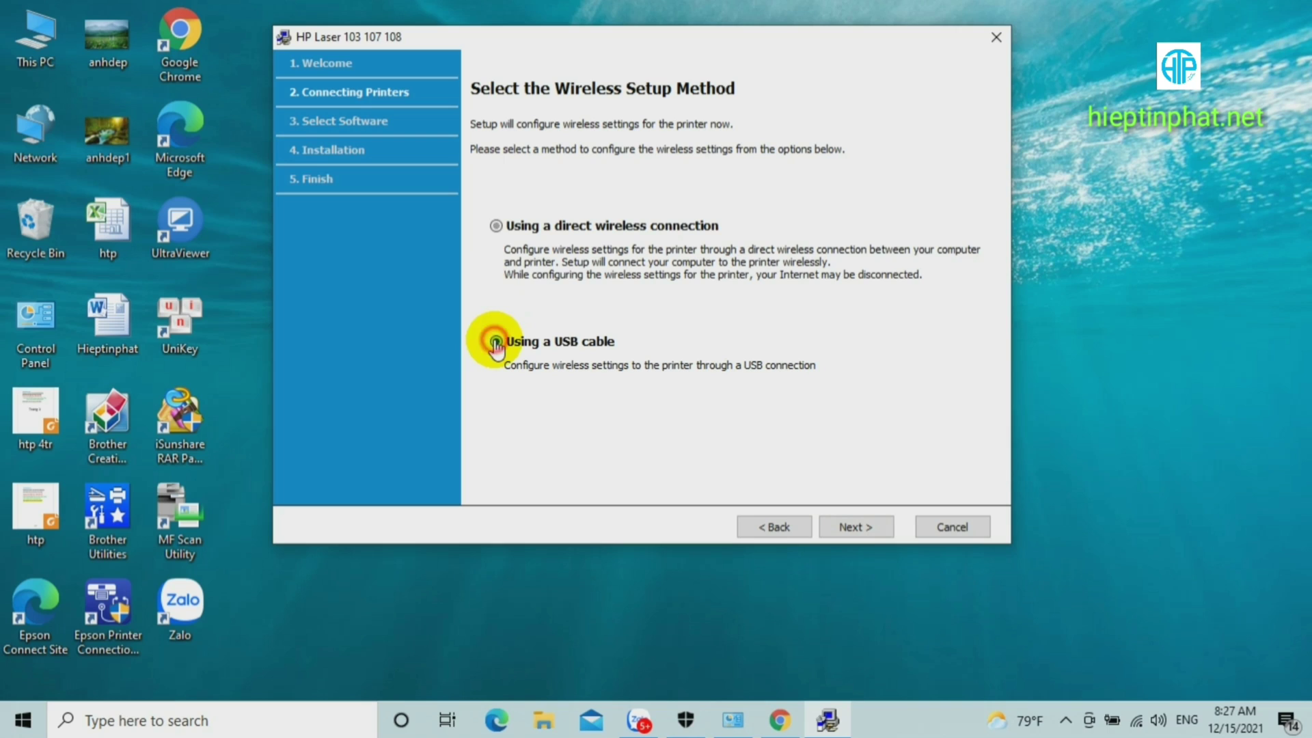
click(495, 226)
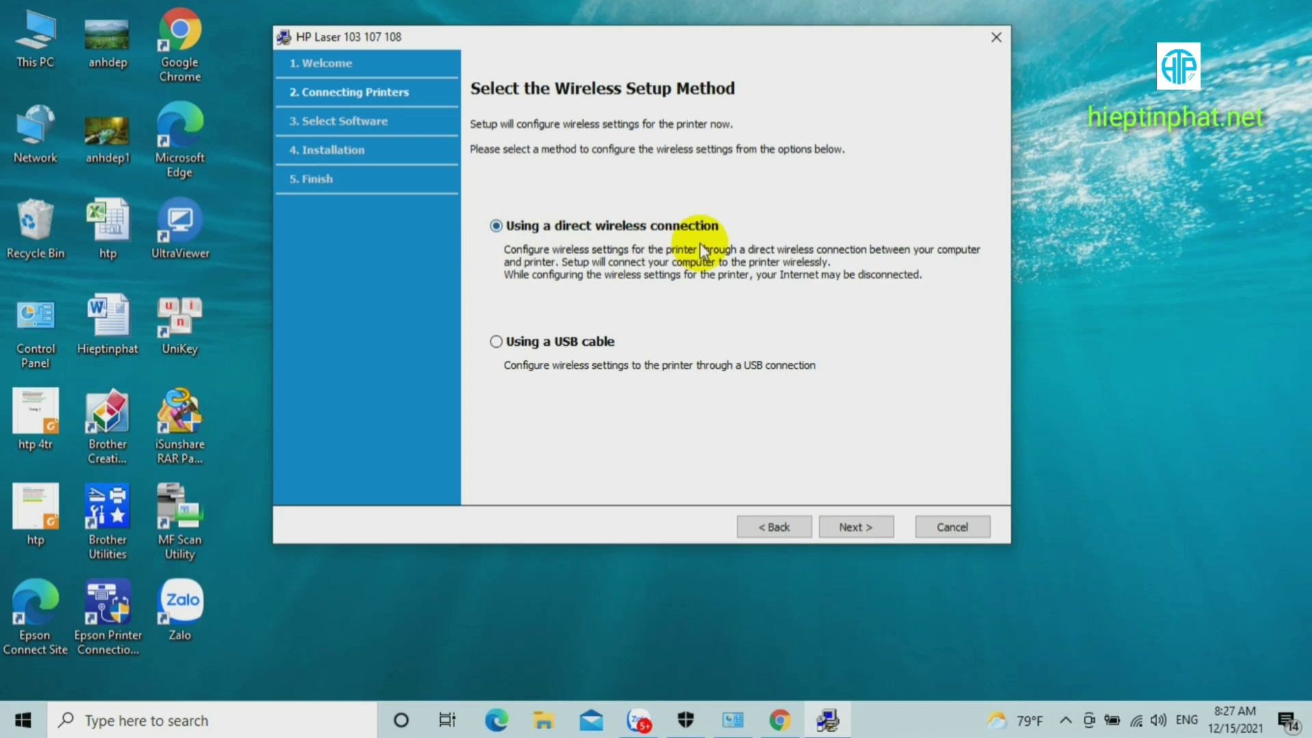
click(864, 527)
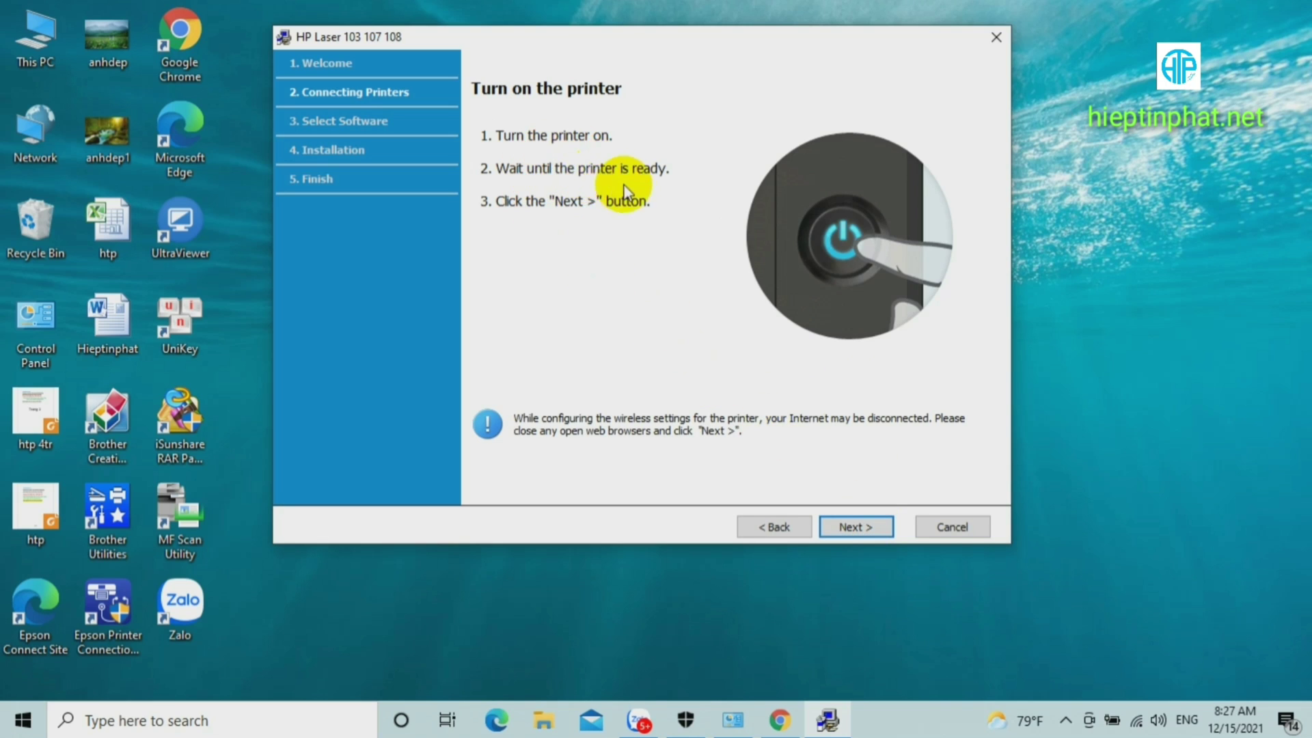
click(860, 528)
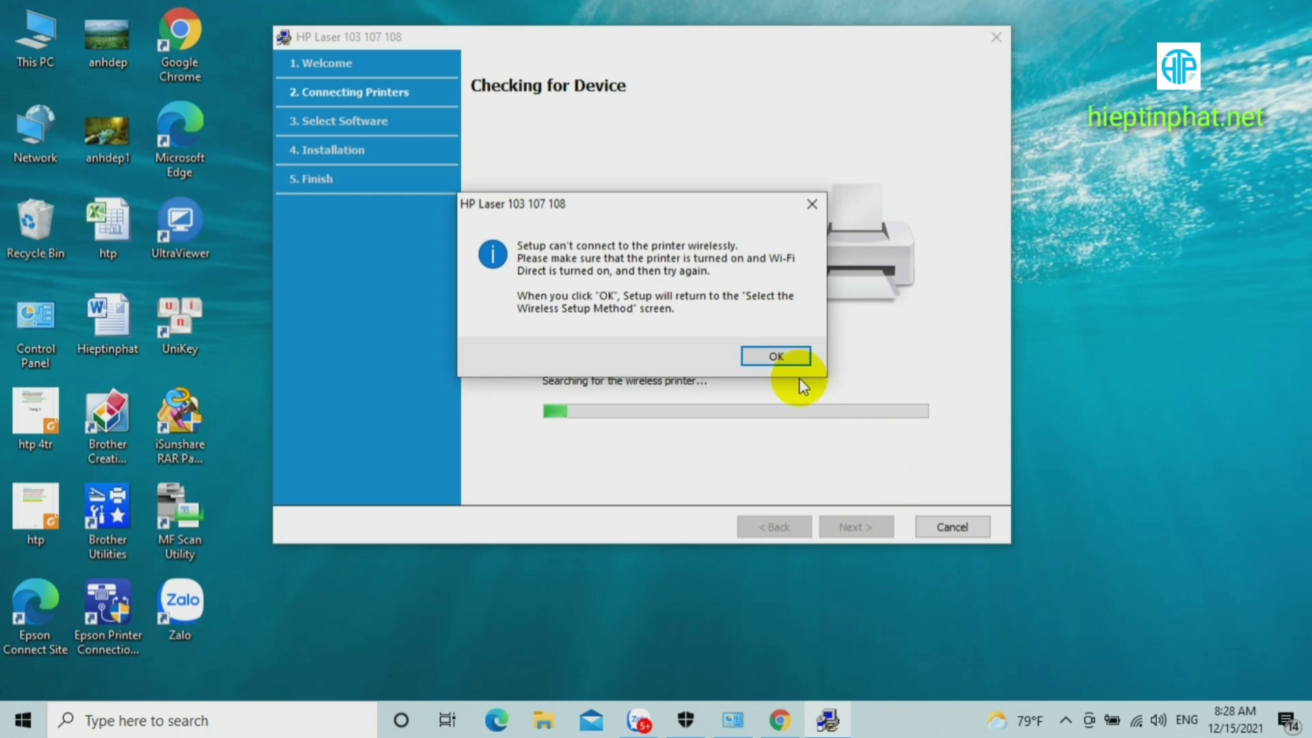
click(777, 356)
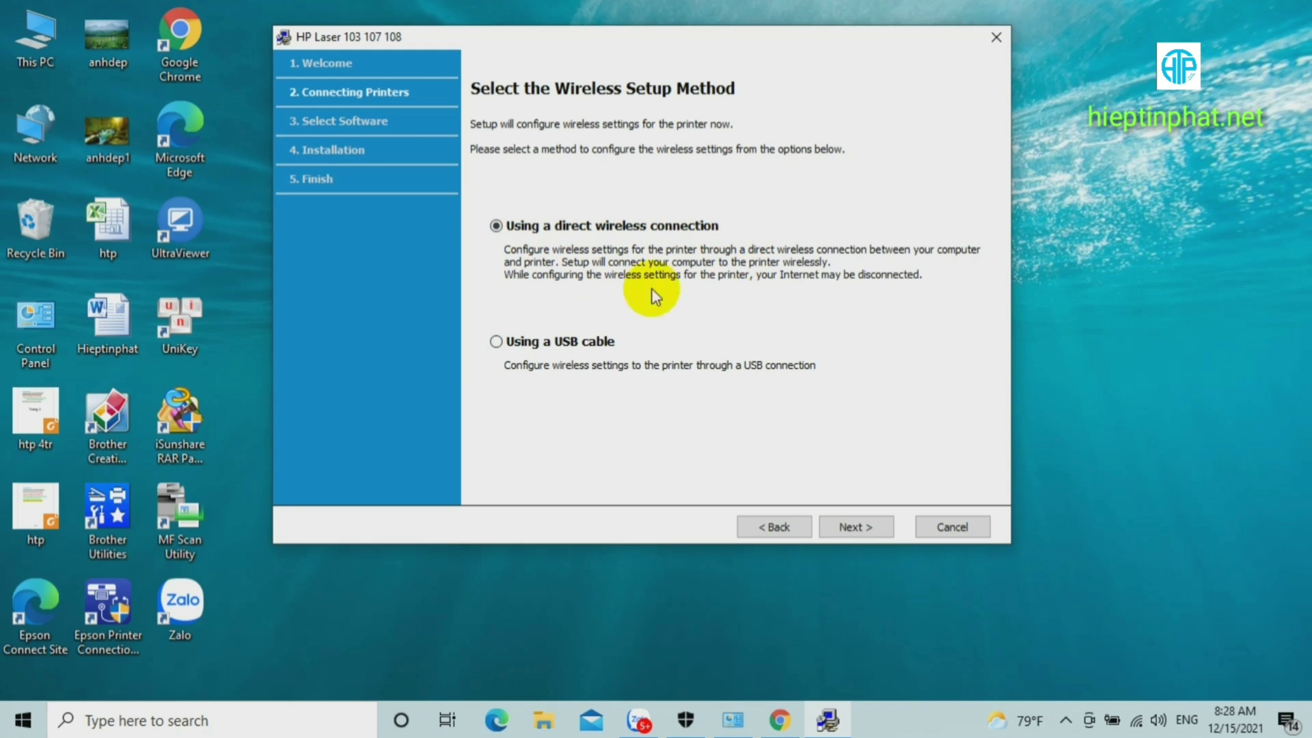
Choose wireless setup using a USB cable and browse the available network list.
click(496, 341)
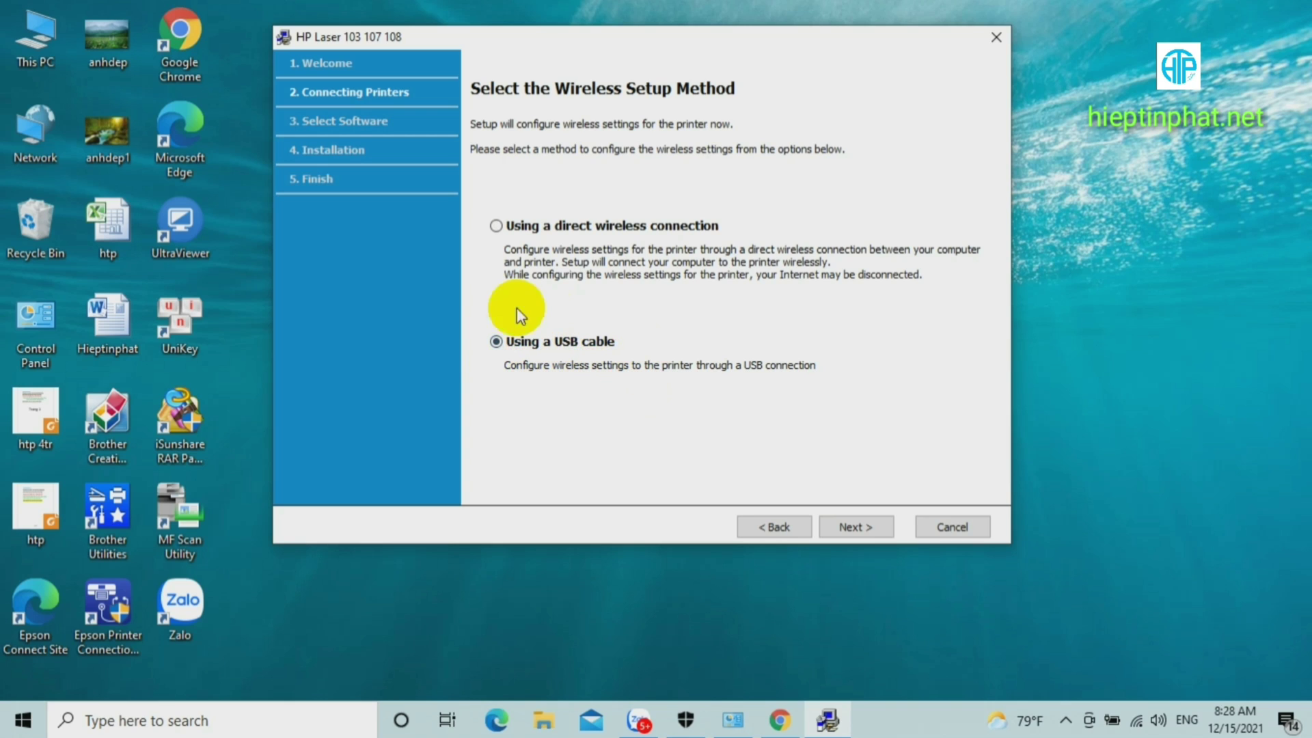
click(870, 527)
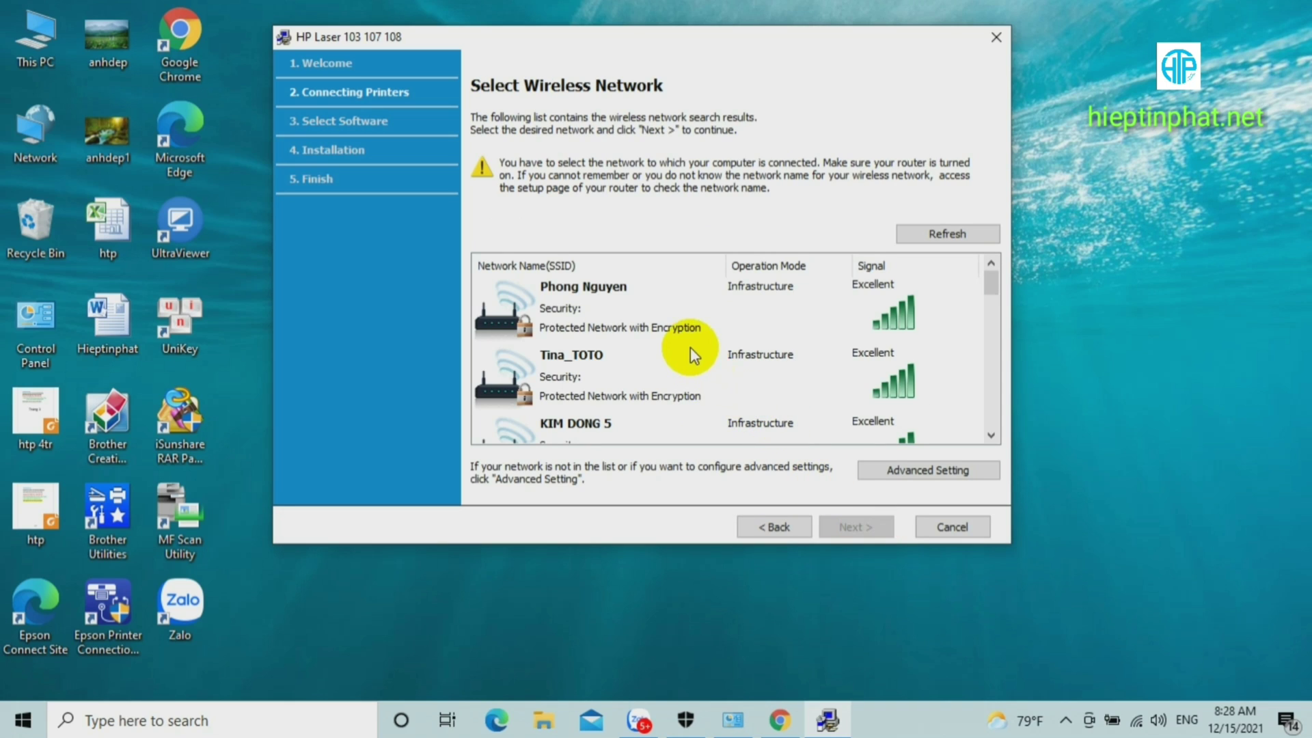
scroll(691, 347, down, 3)
scroll(690, 348, down, 3)
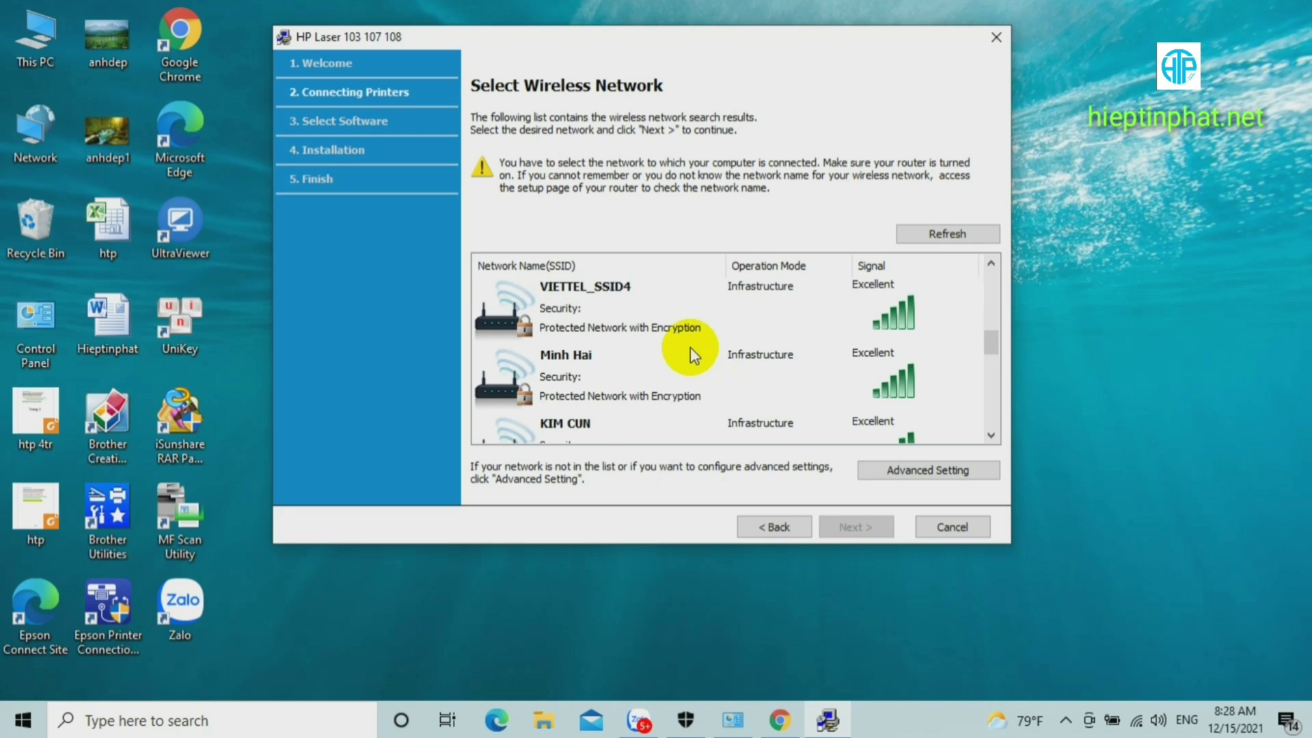
scroll(690, 348, down, 2)
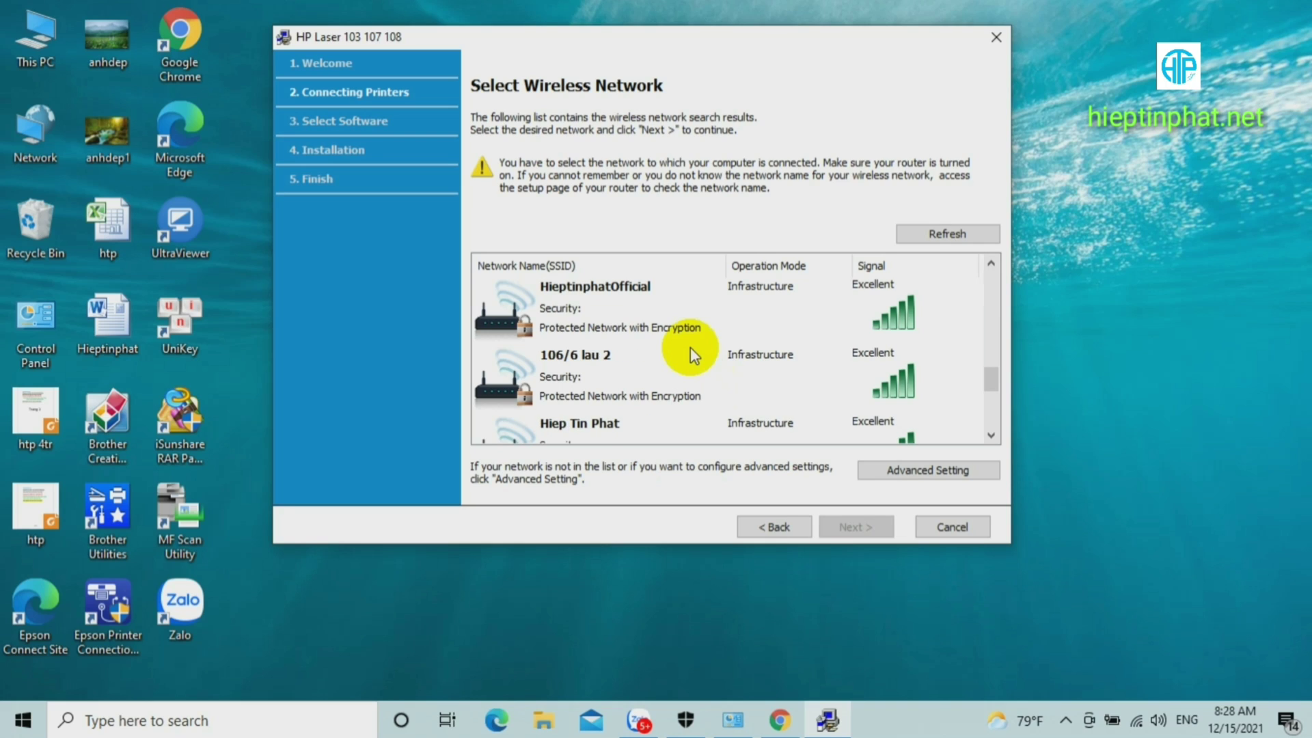
scroll(691, 347, down, 3)
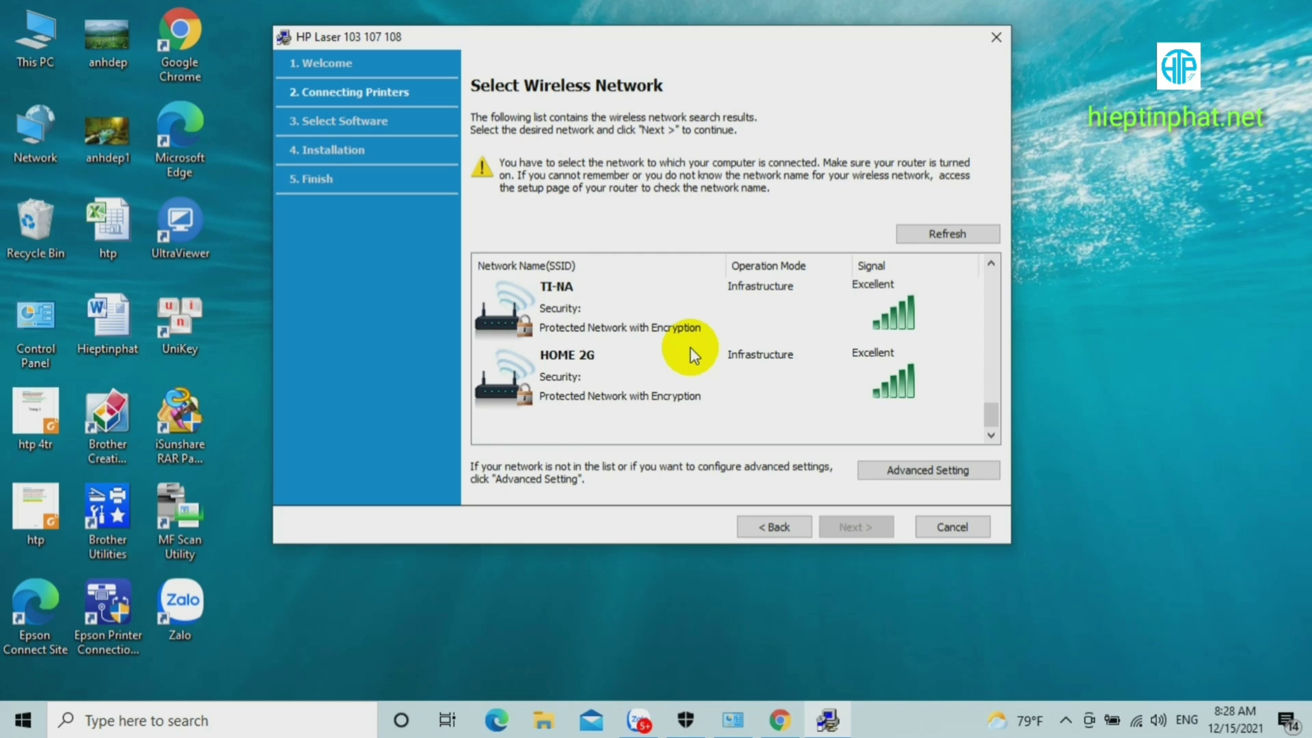
scroll(691, 347, up, 3)
scroll(690, 347, up, 1)
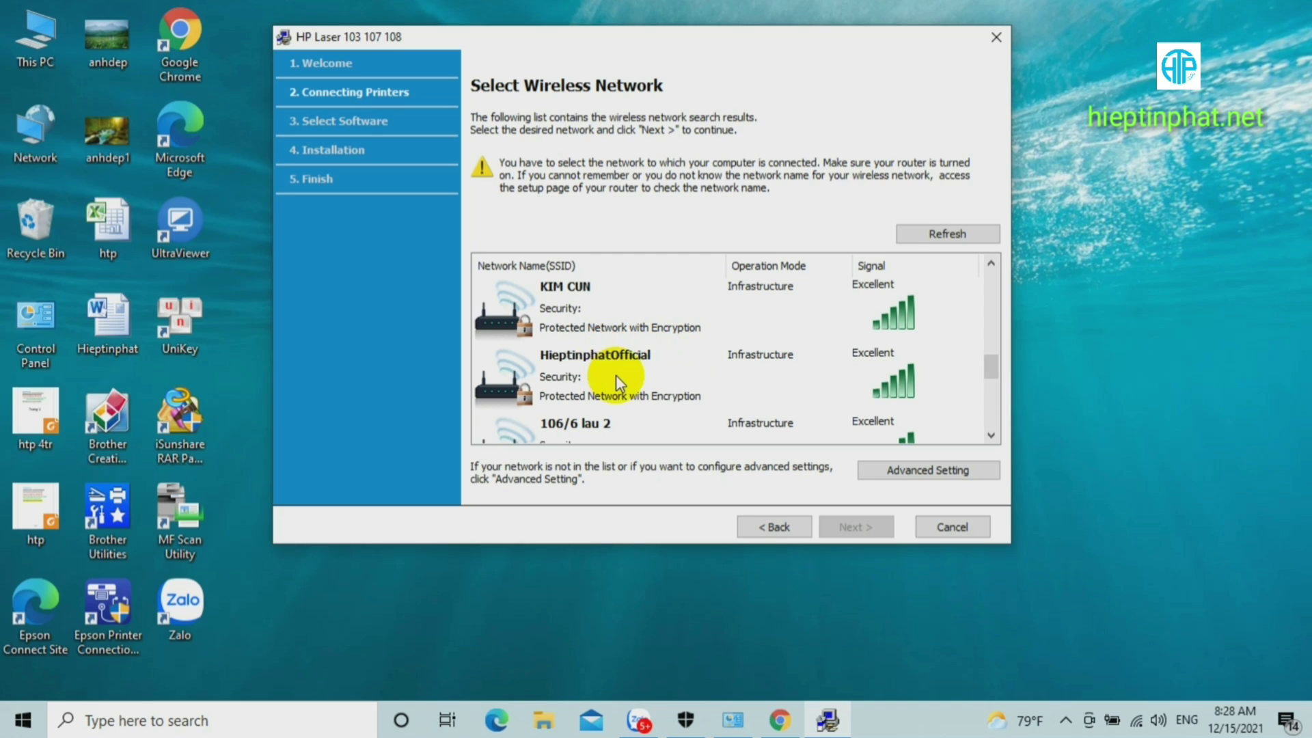
Select HieptinphatOfficial as the printer's network and continue to its password.
click(617, 376)
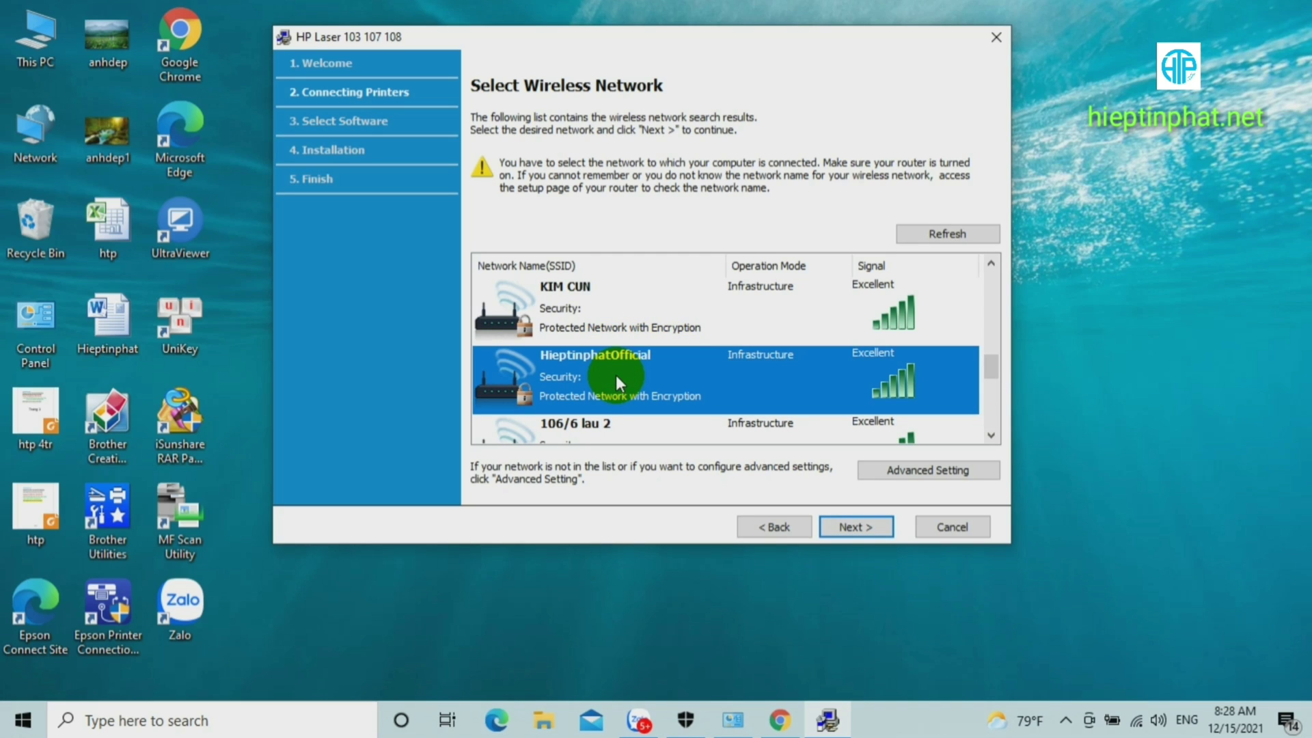
scroll(904, 375, up, 5)
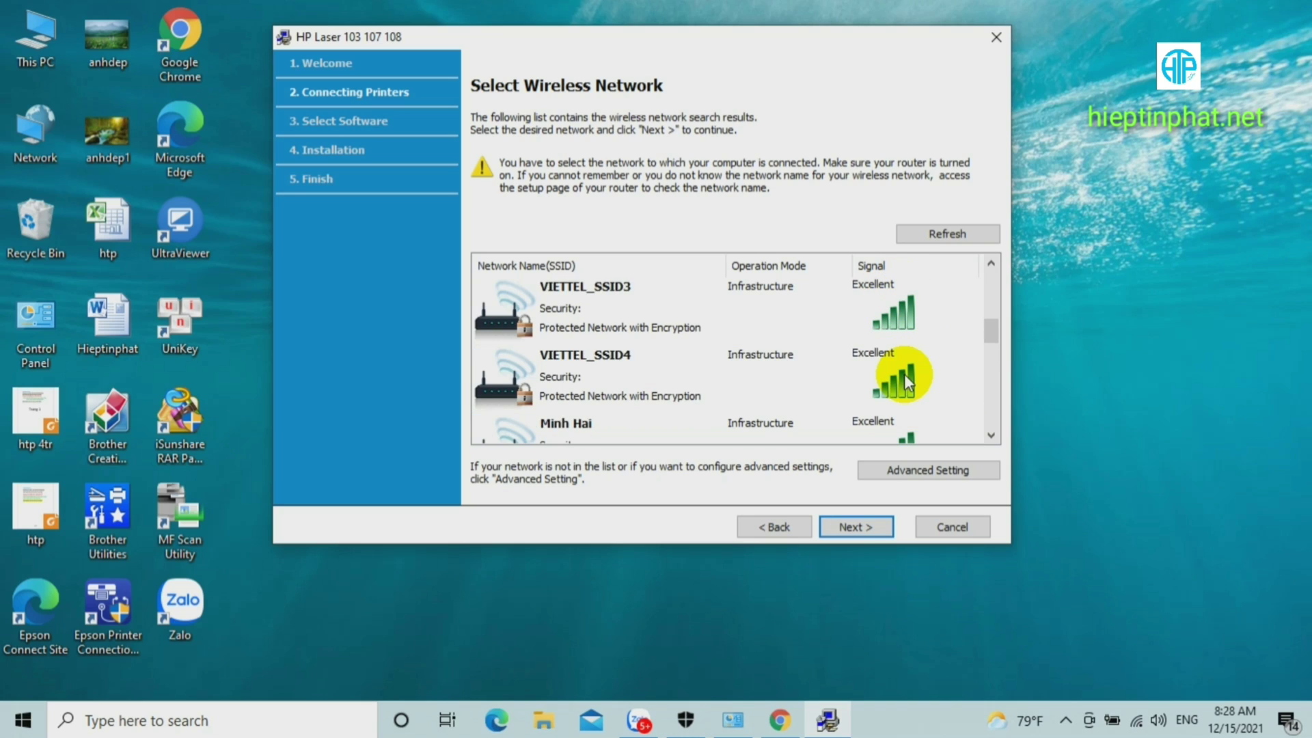
scroll(905, 374, up, 2)
scroll(905, 375, down, 8)
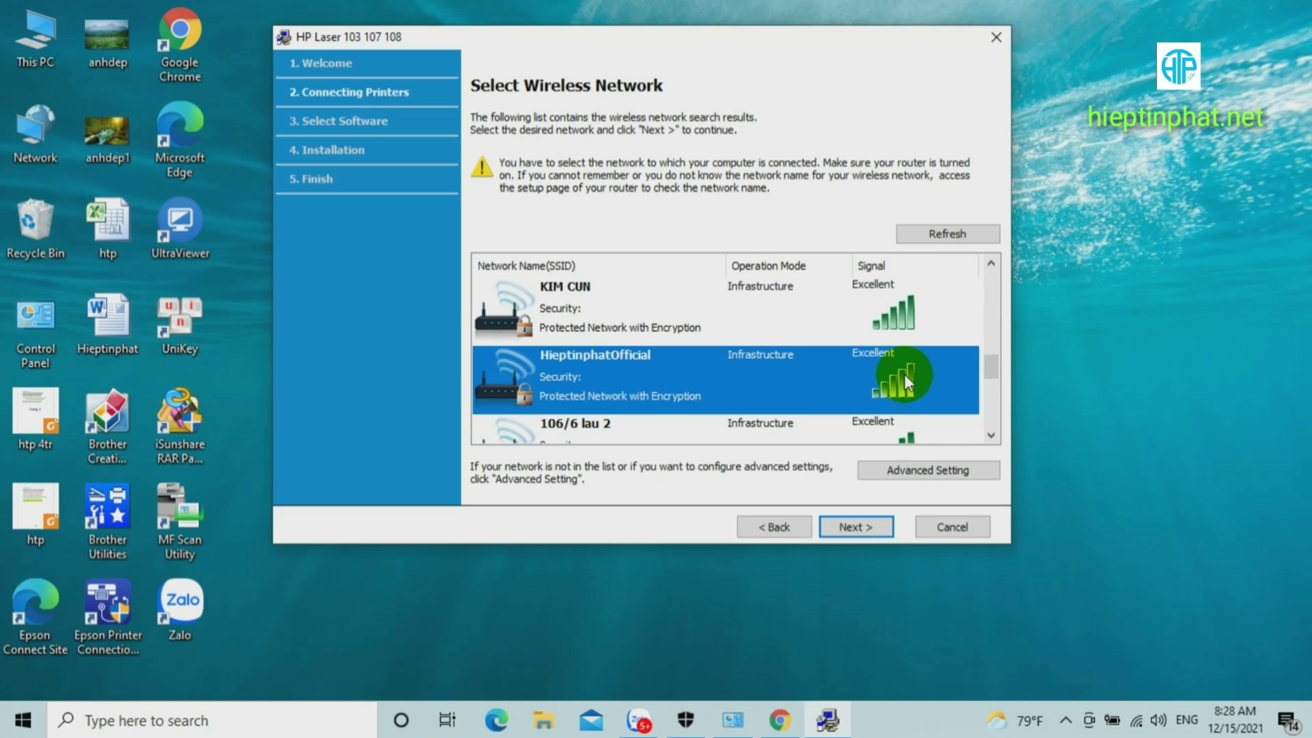
scroll(904, 375, down, 1)
scroll(905, 374, up, 3)
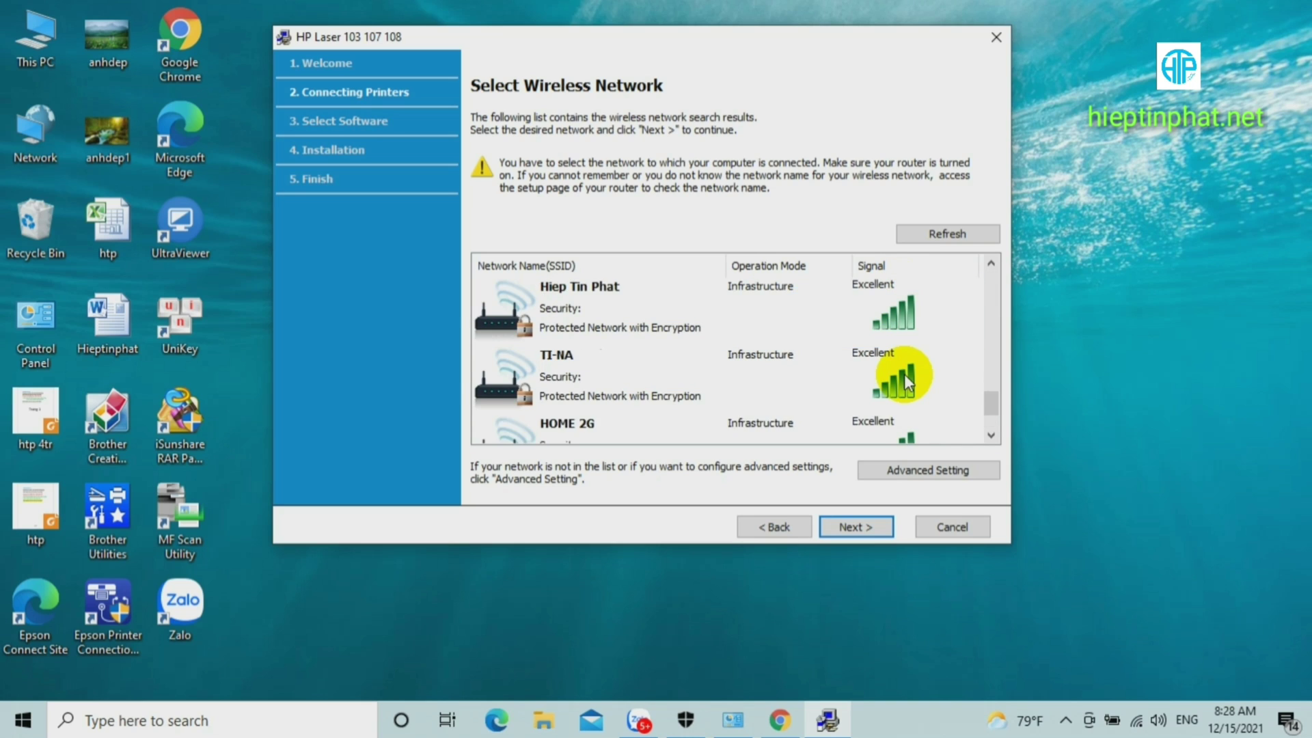
scroll(748, 359, up, 1)
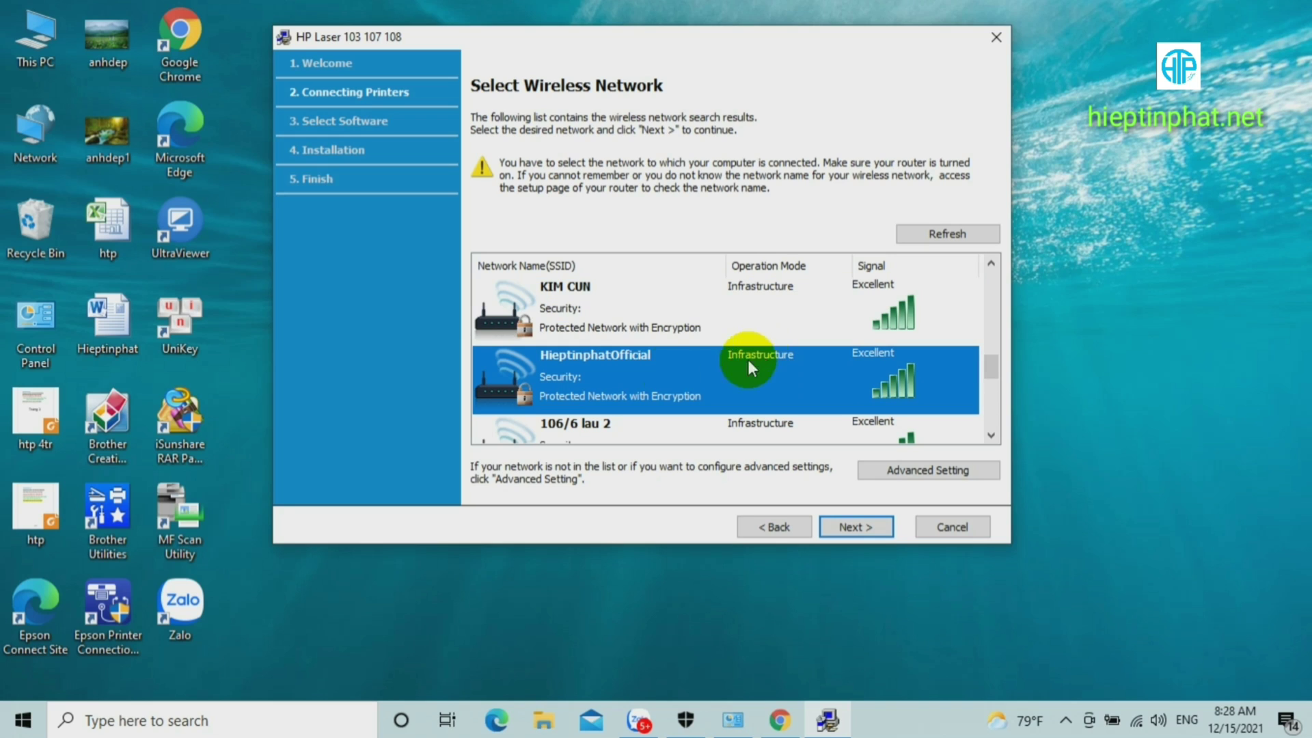
click(862, 527)
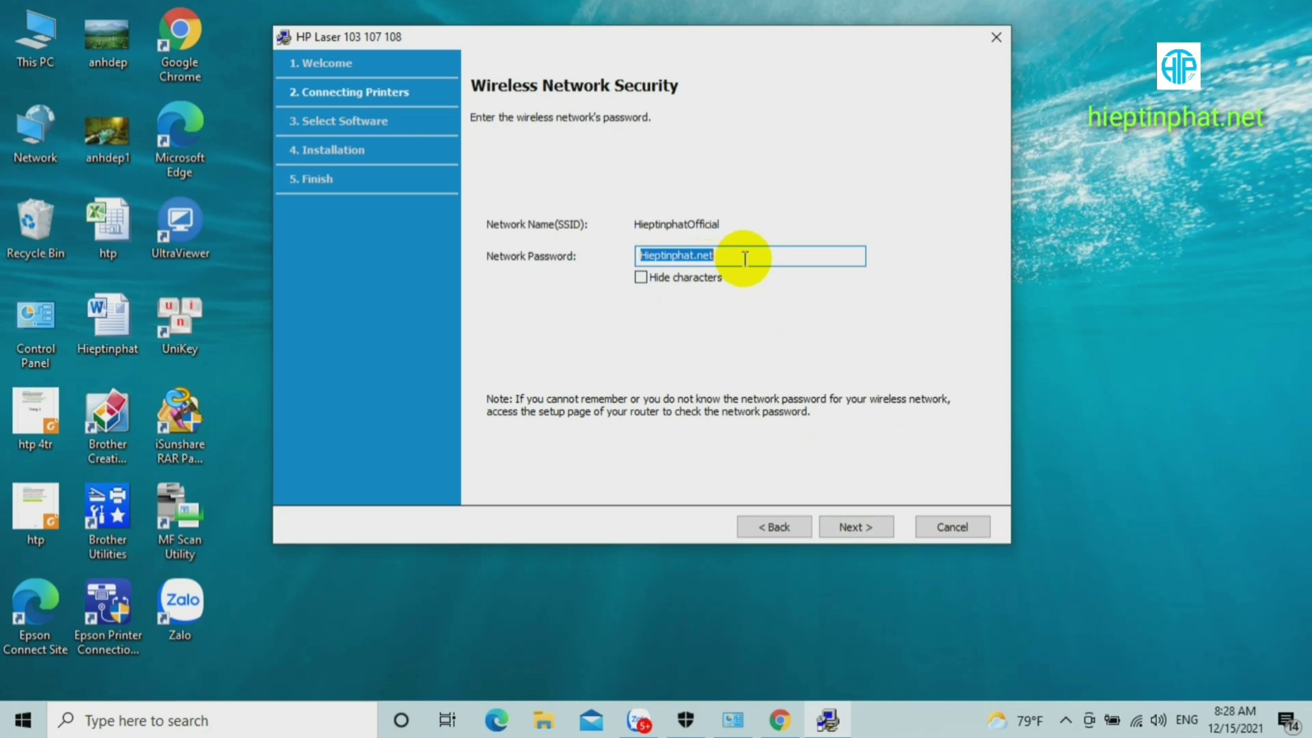
Confirm the prefilled network password and run wireless setup through to completion.
click(781, 255)
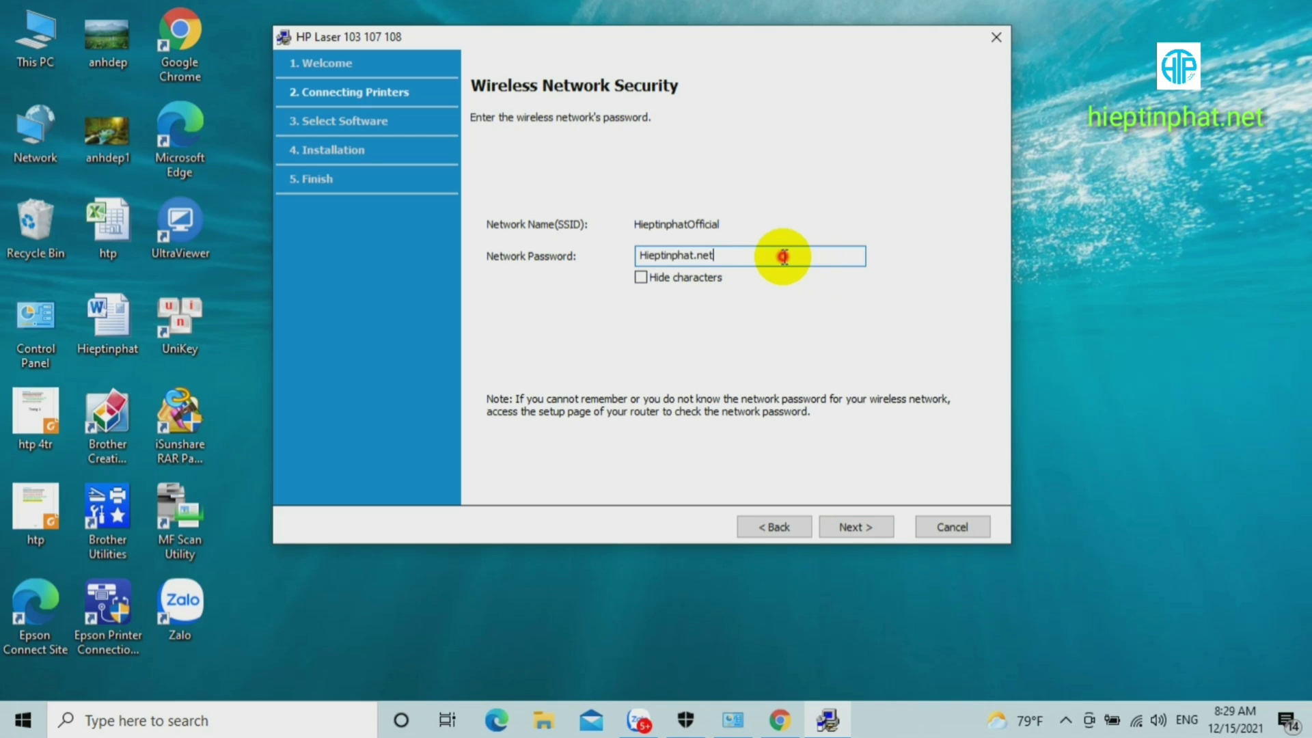
drag(783, 256, 617, 232)
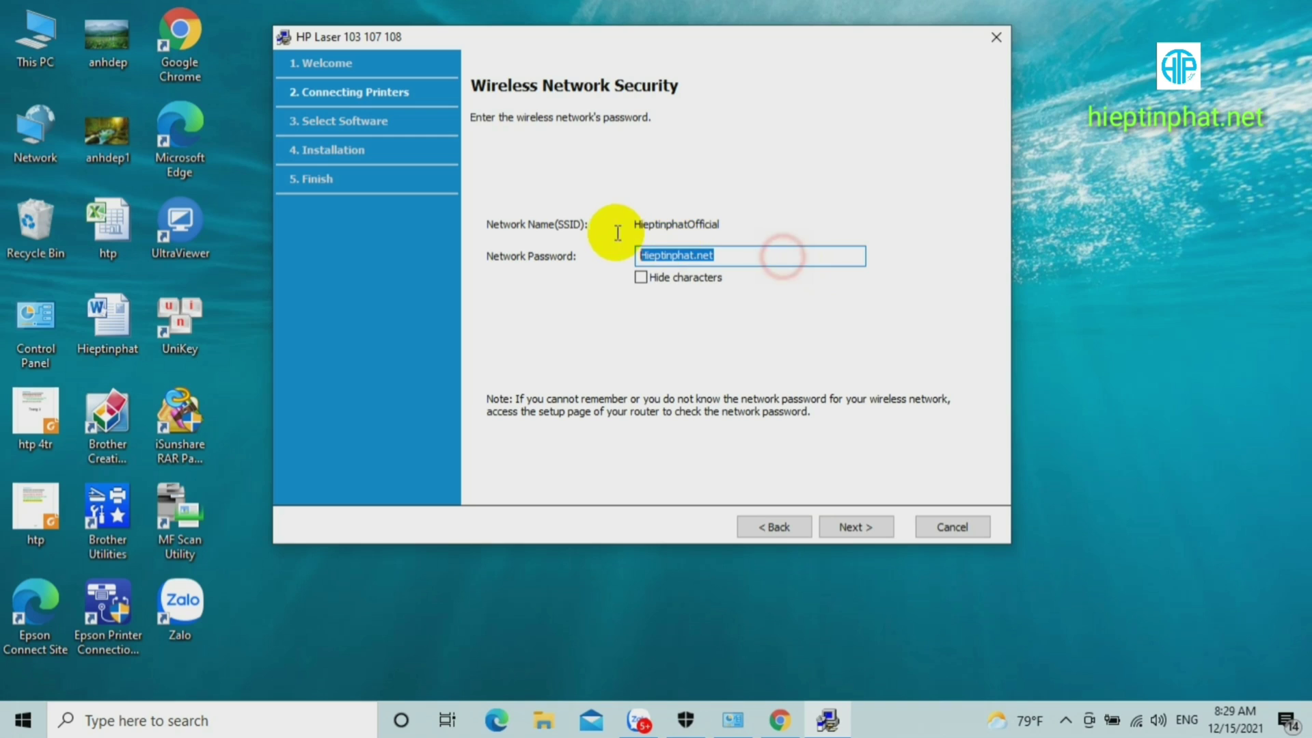
click(875, 532)
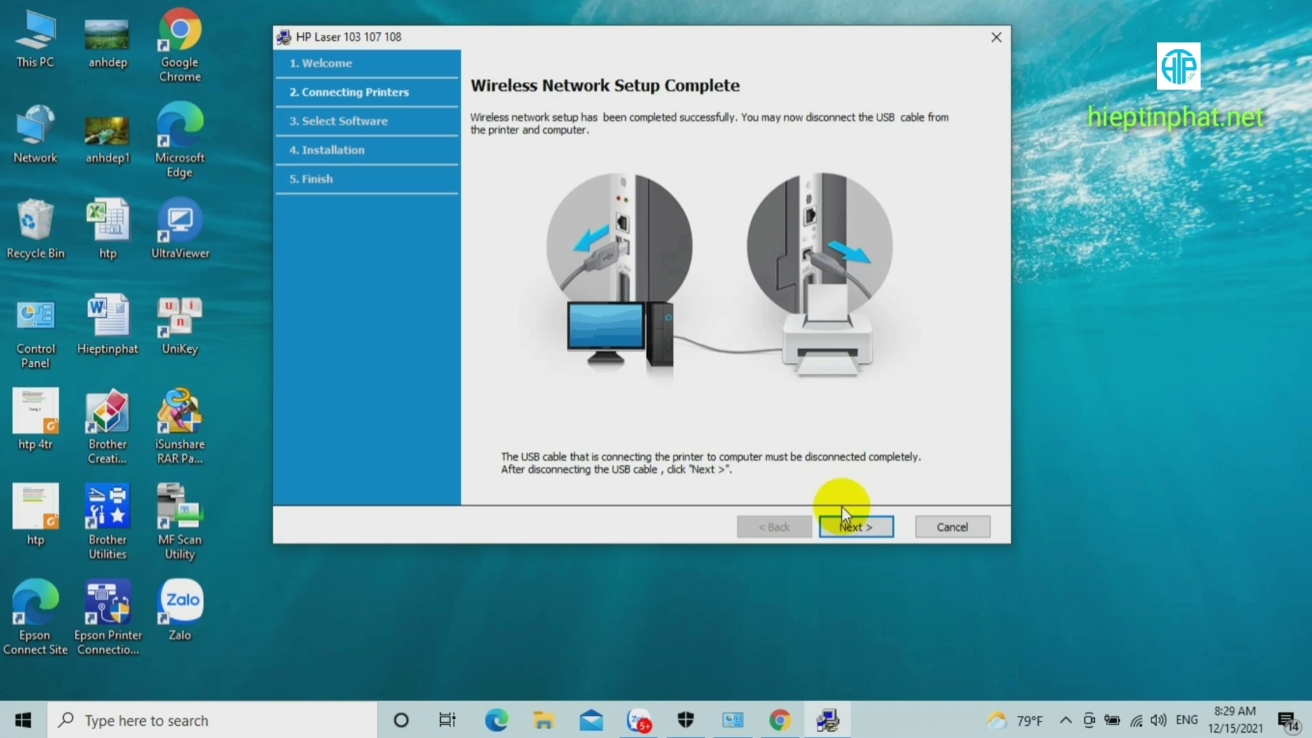
click(851, 528)
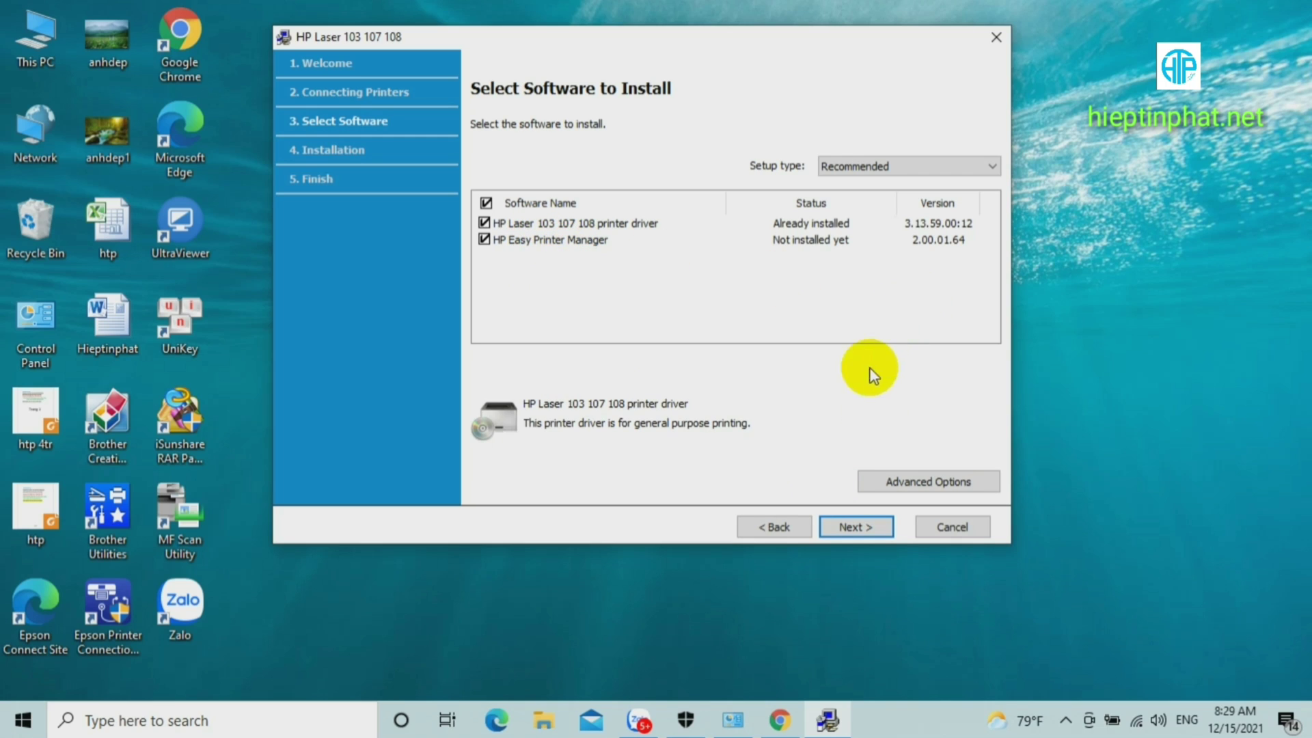
Install both software components and keep 'Print a test page' checked on Setup Completed.
click(851, 529)
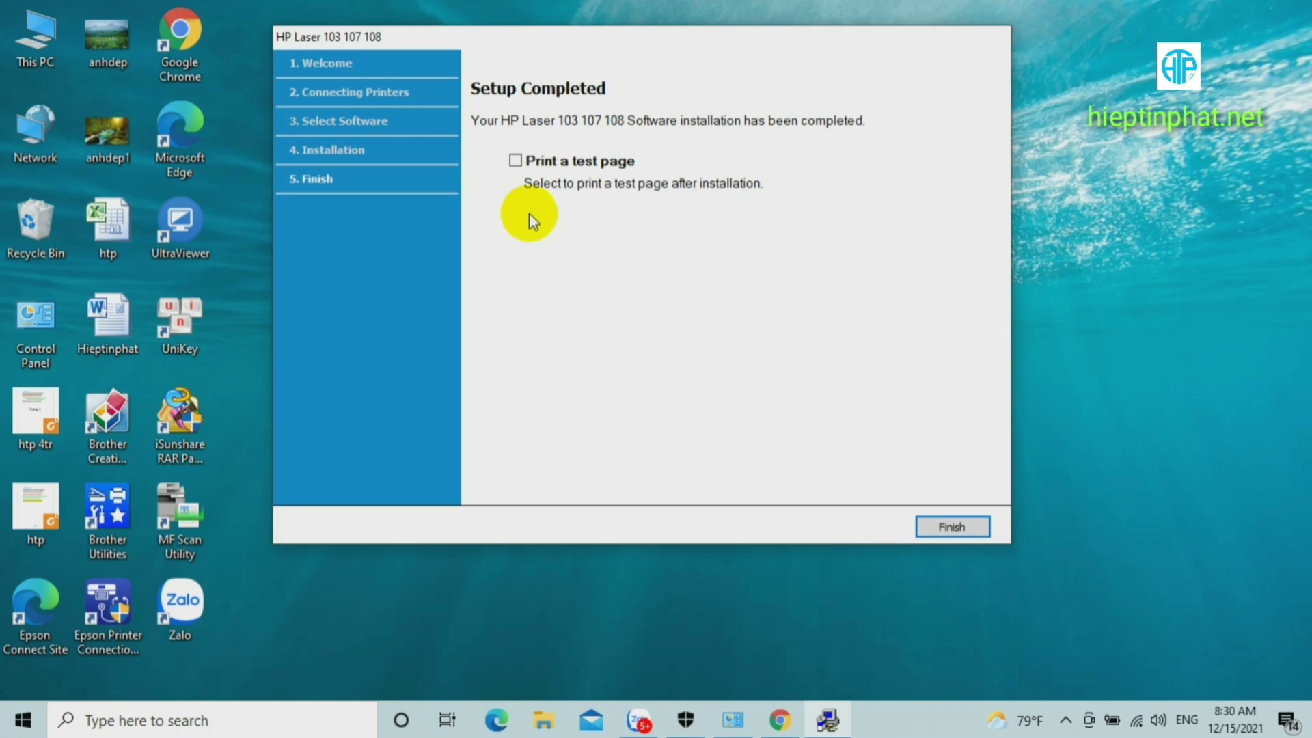
click(517, 160)
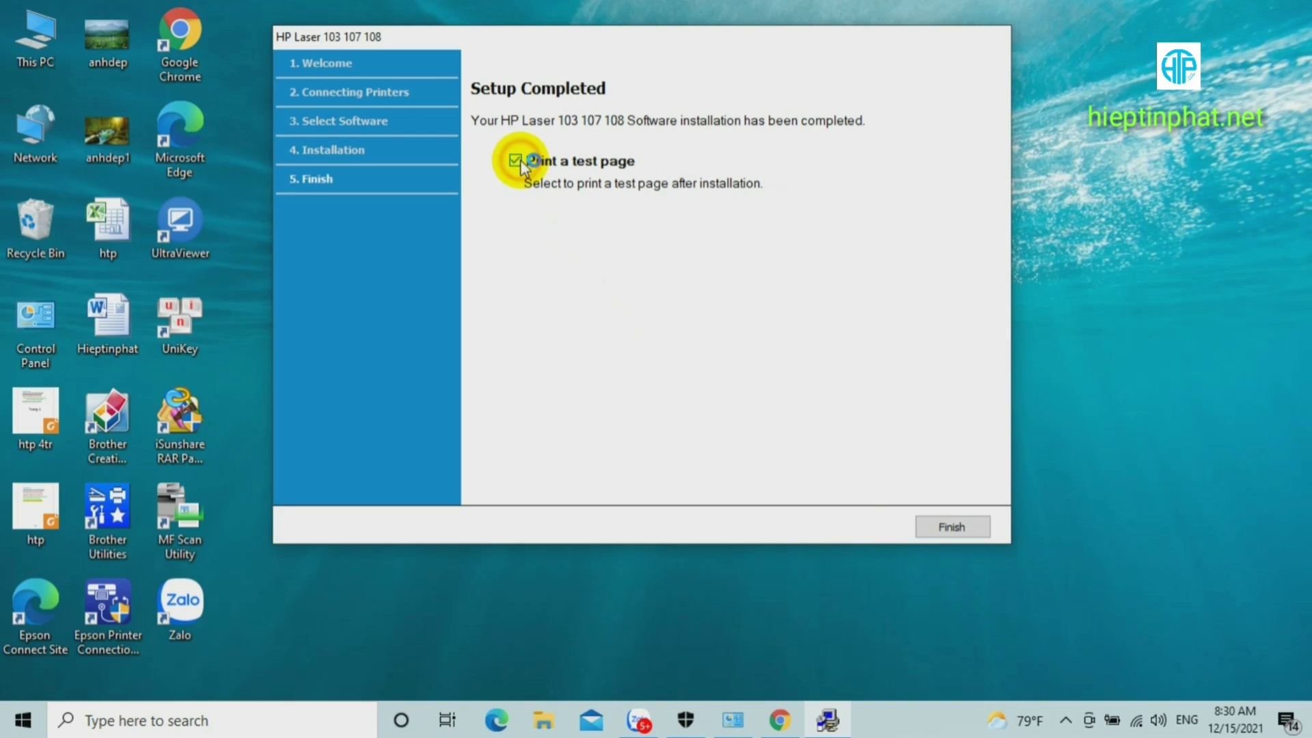
Finish the installer, let the test page print, and dismiss the Easy Printer Manager and completion notices.
click(953, 530)
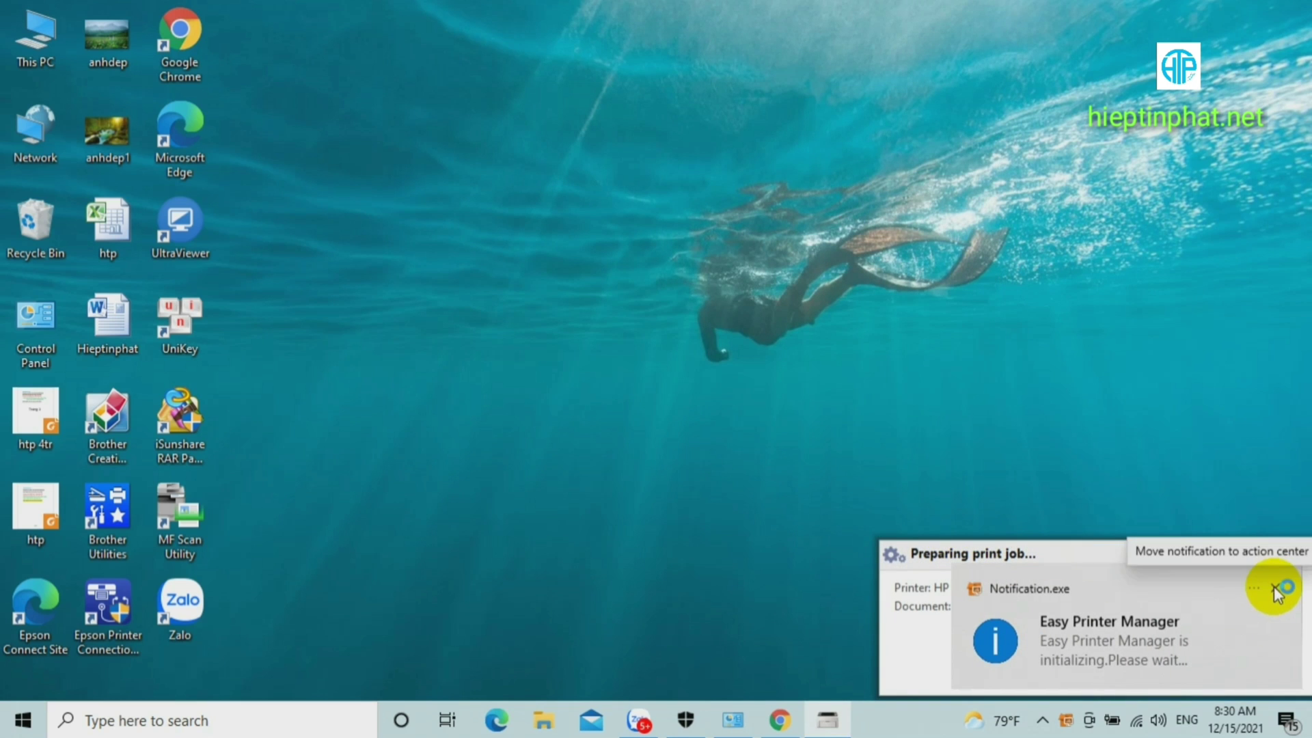
click(1118, 596)
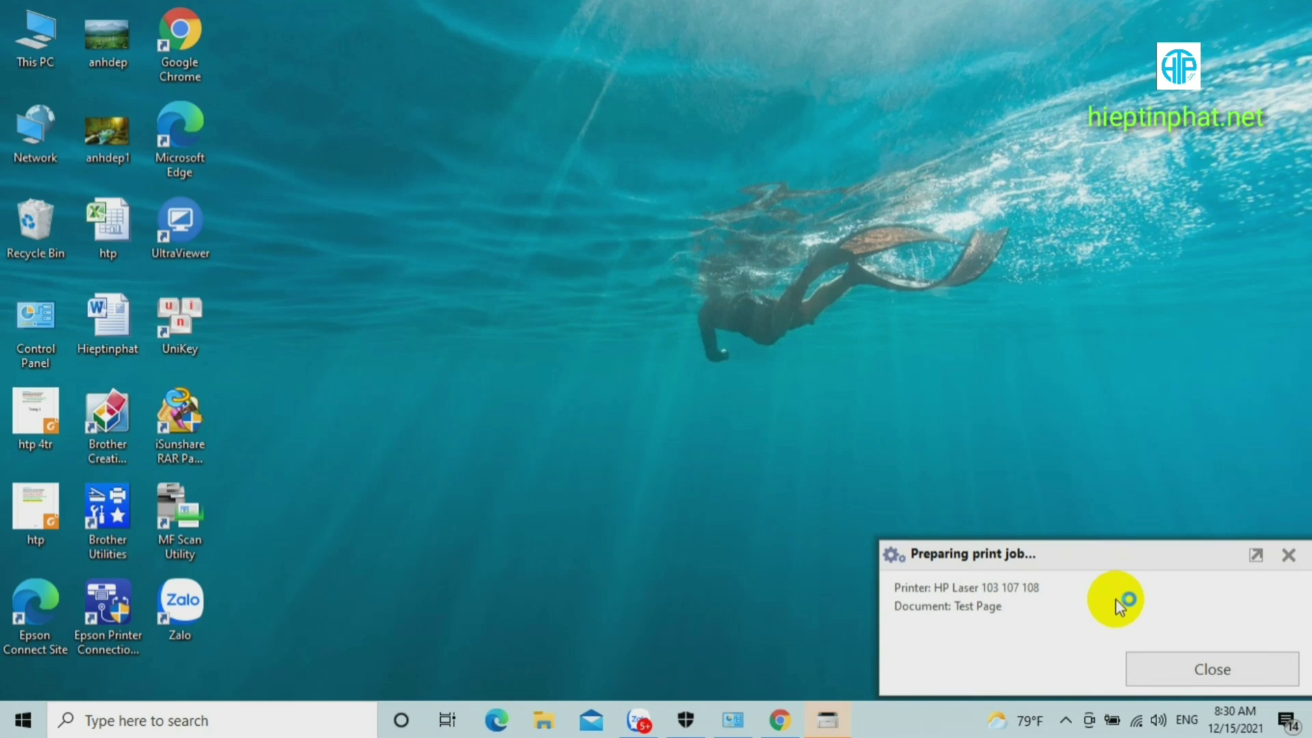
click(838, 724)
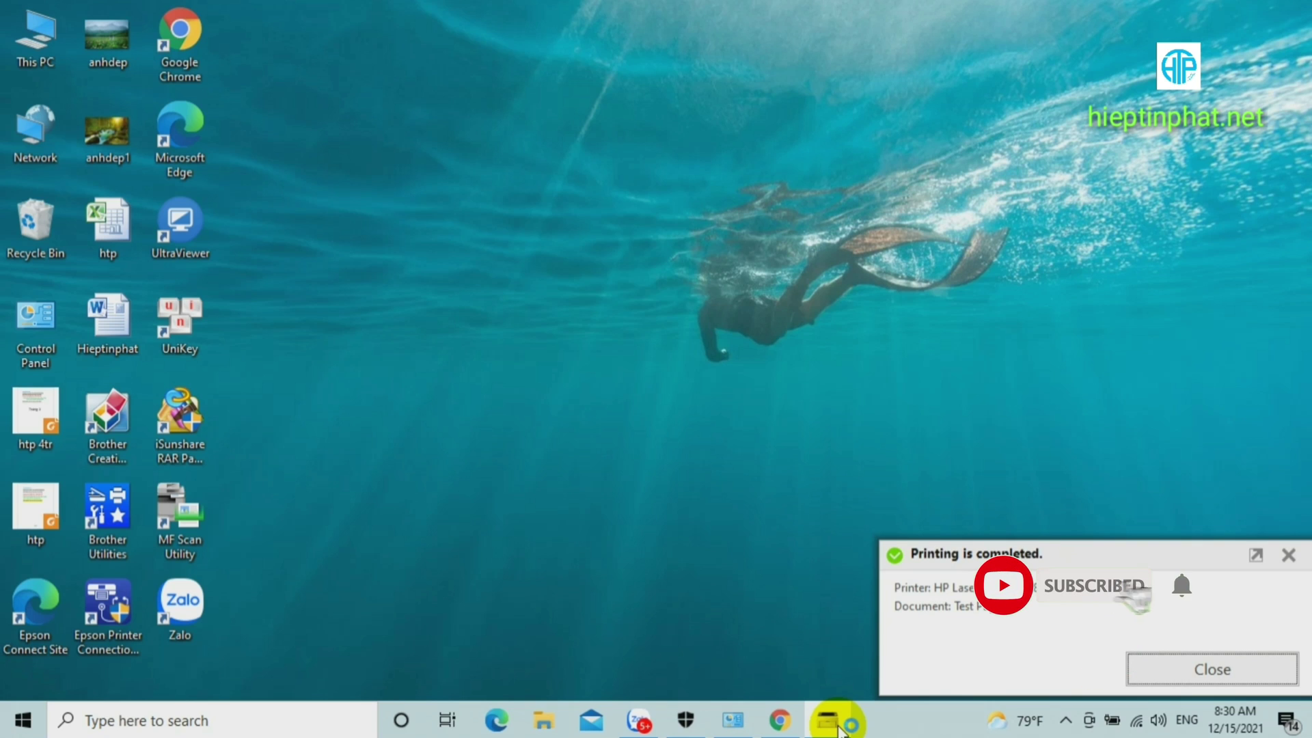
click(1216, 676)
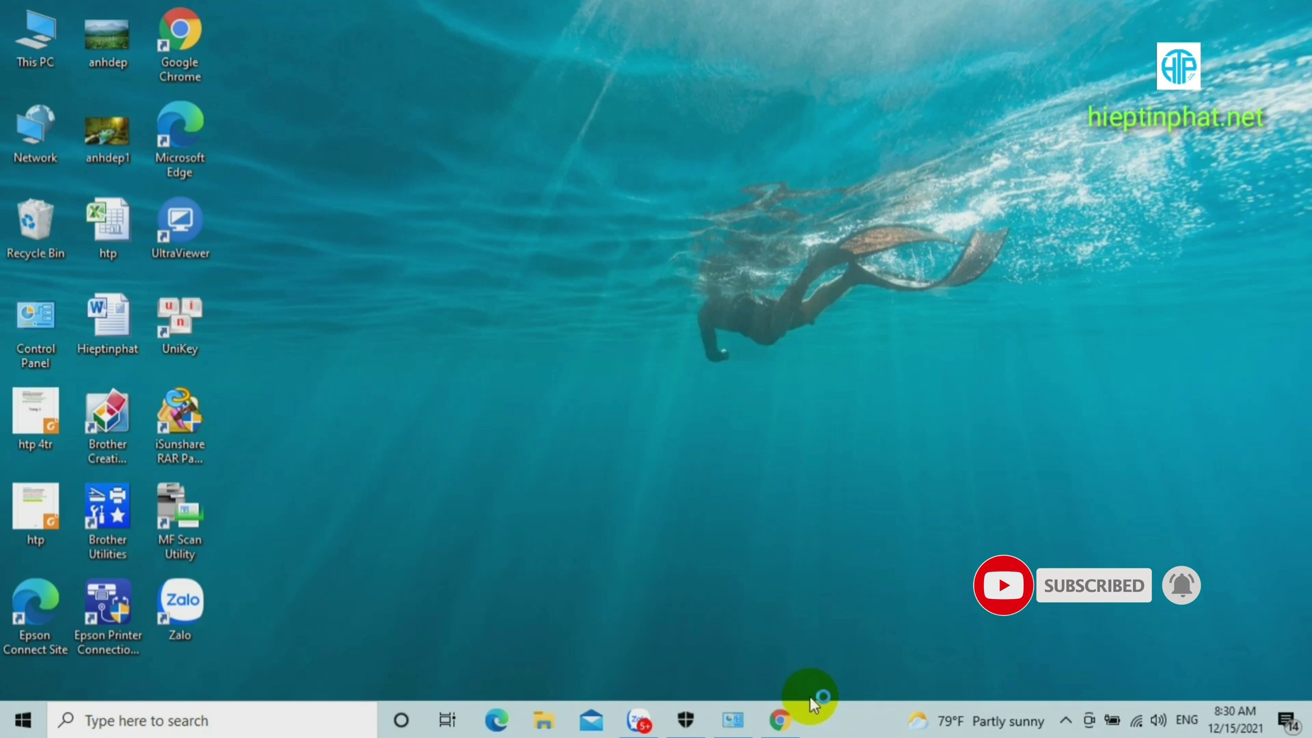
click(271, 726)
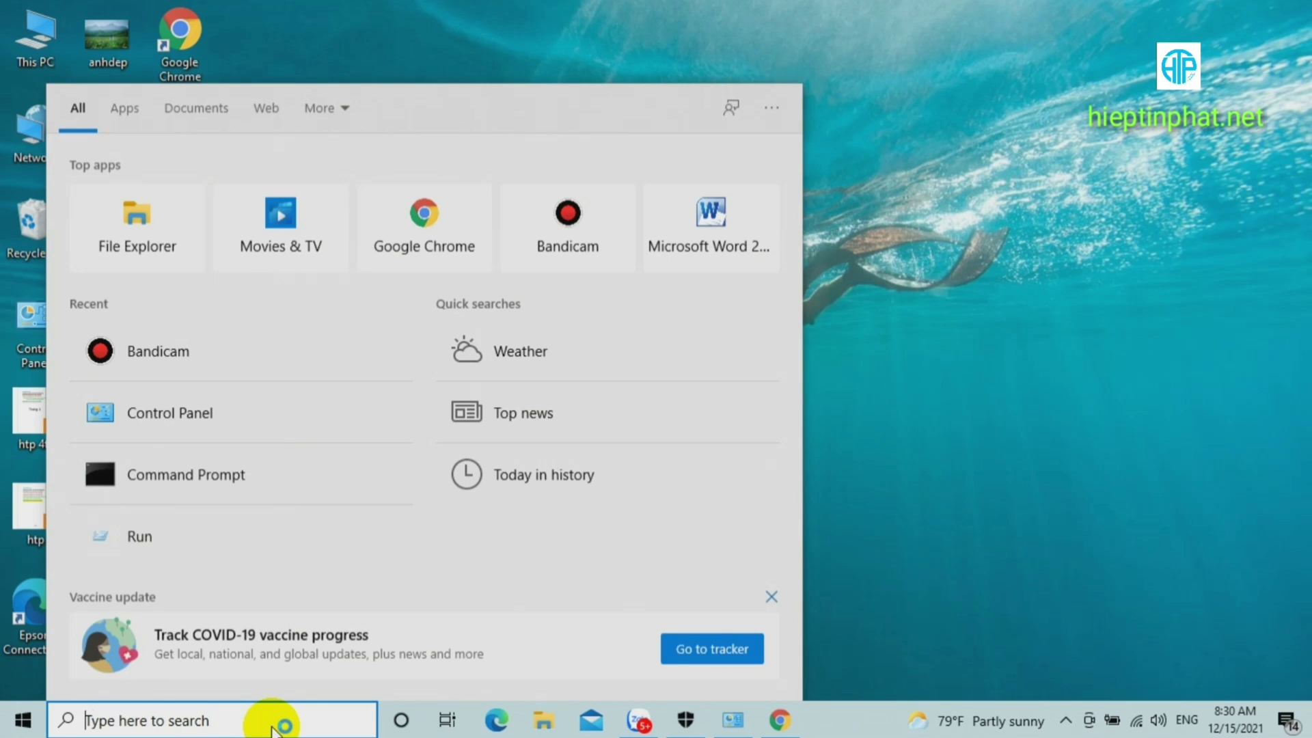
text(hp)
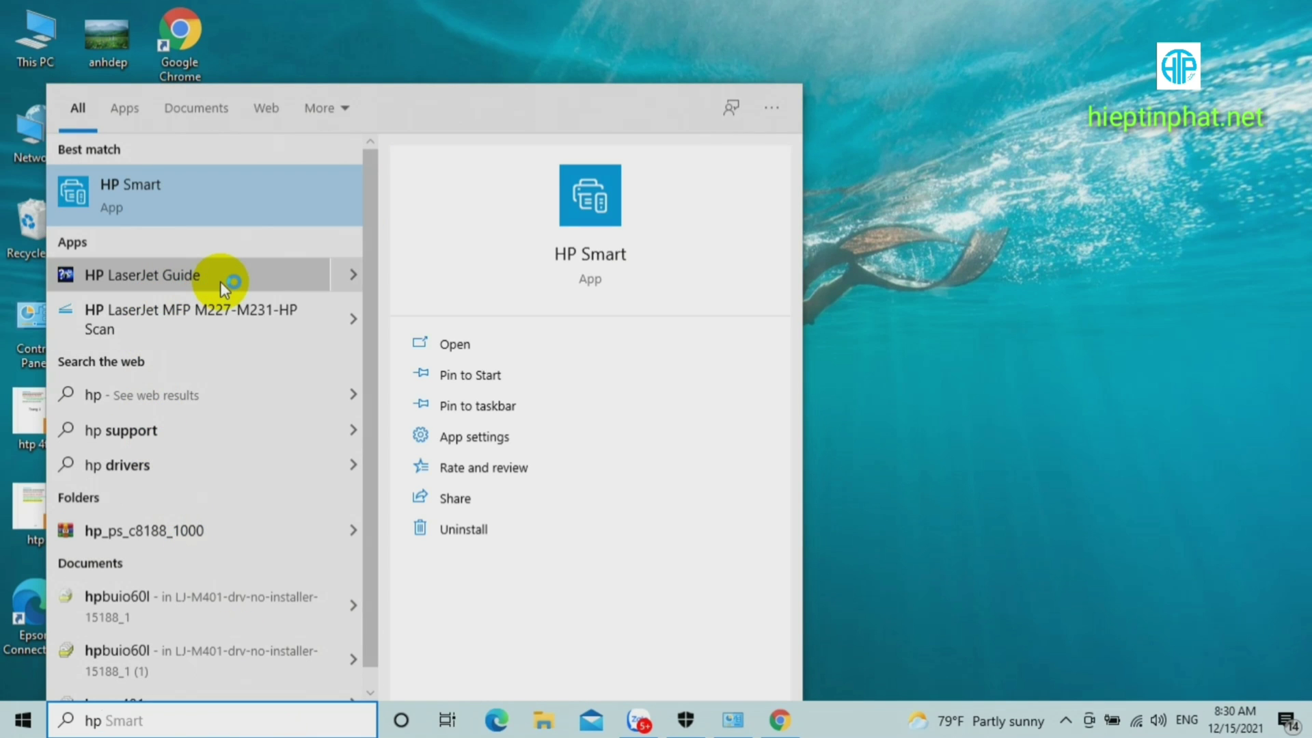
text(e)
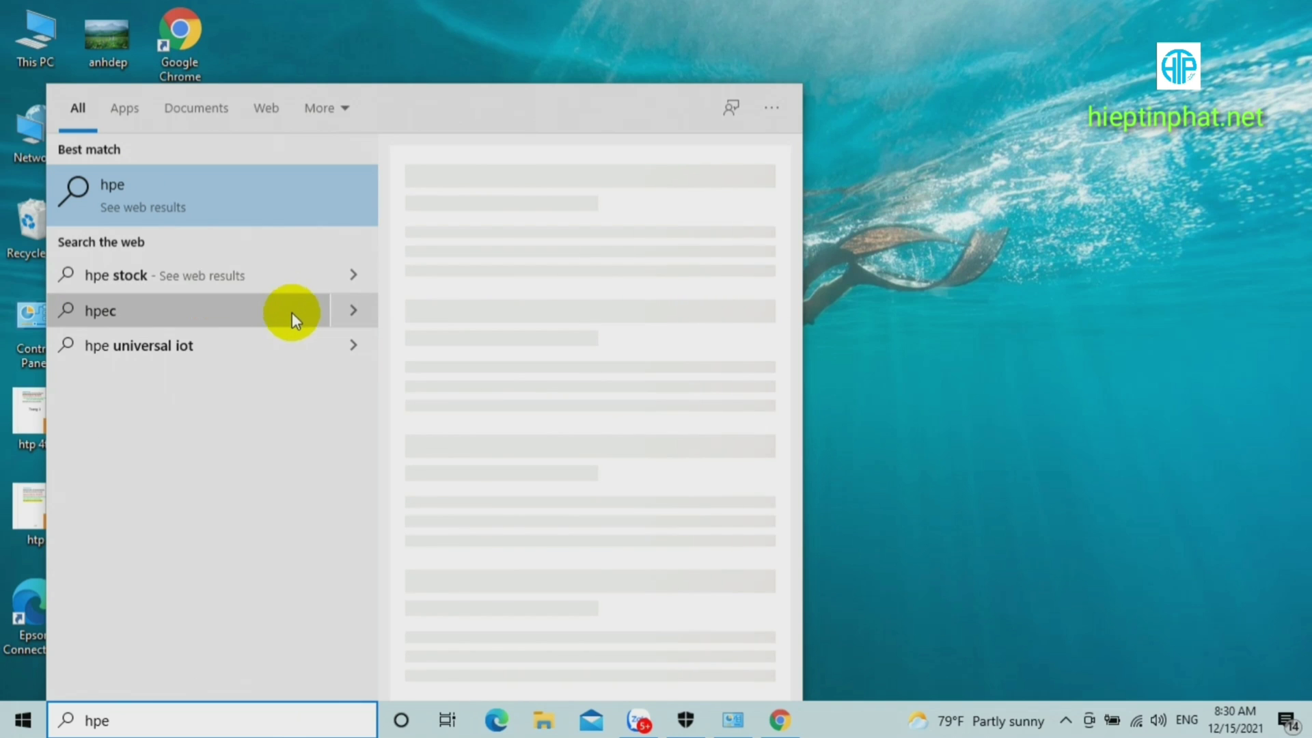
key(BackSpace)
text(e)
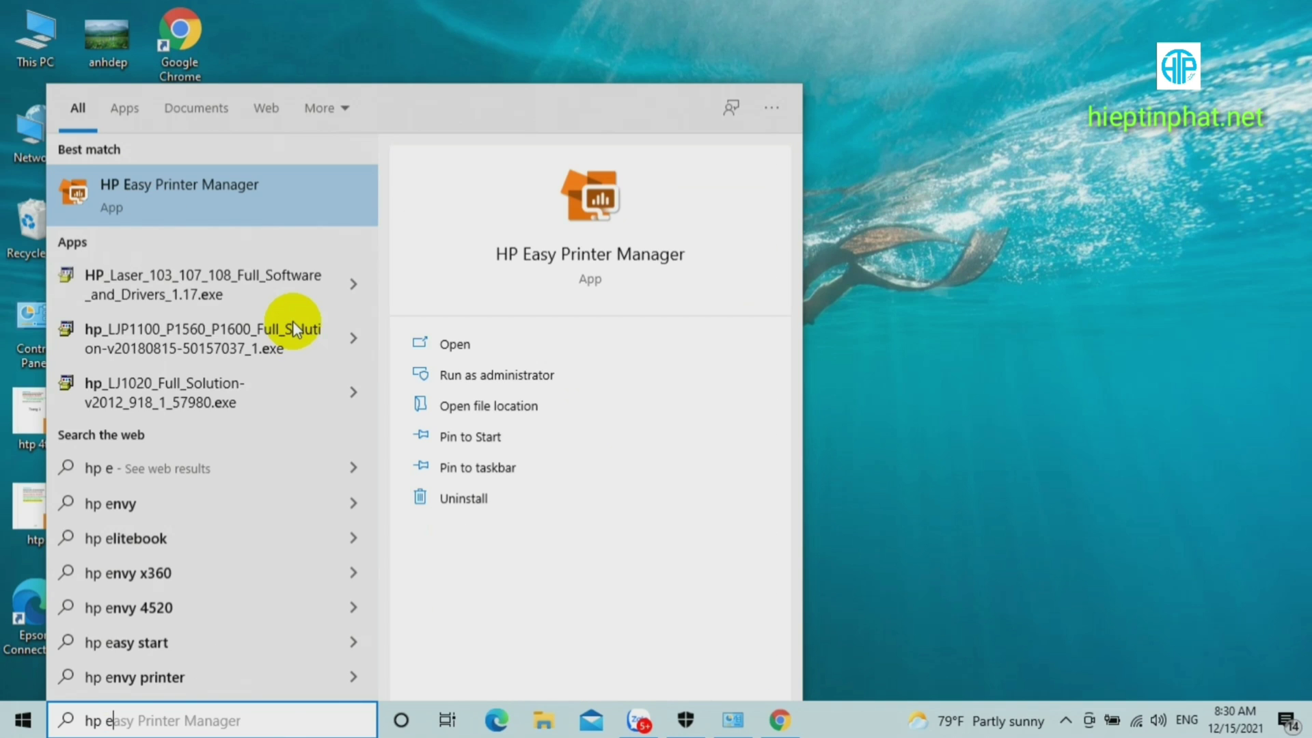
click(592, 254)
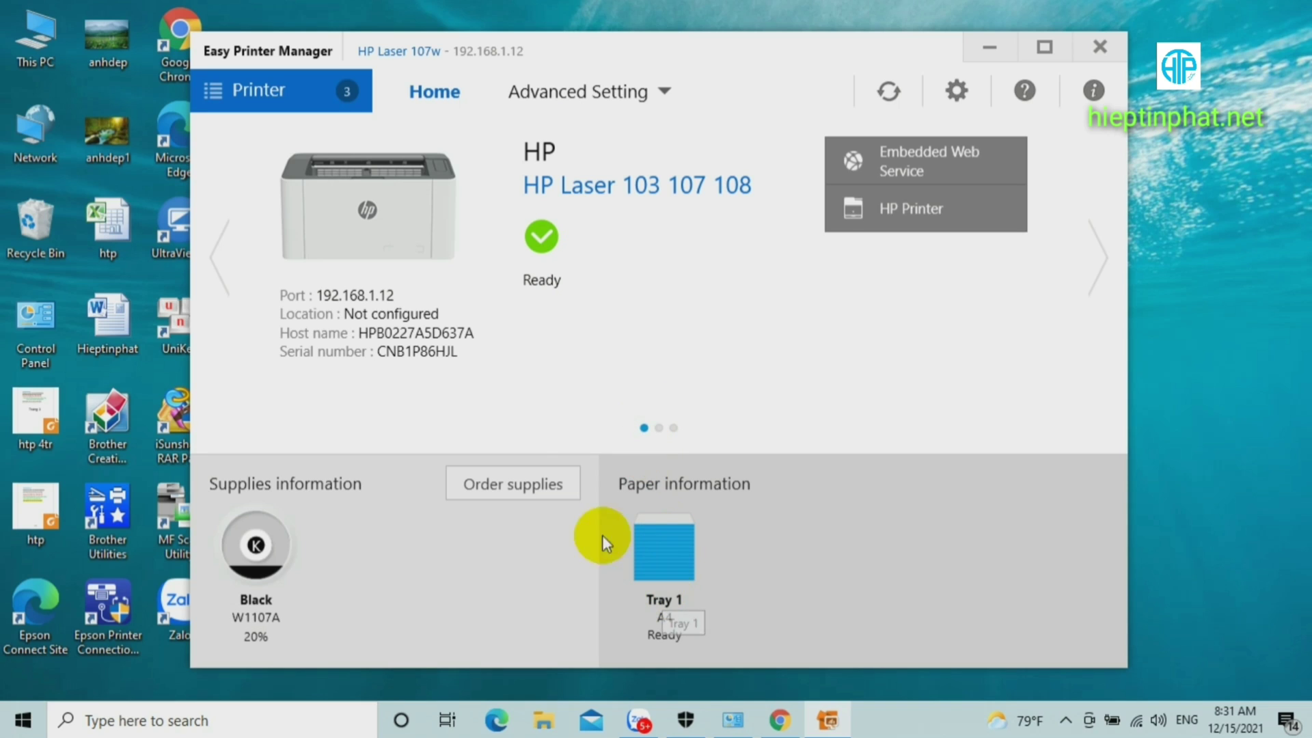
click(625, 99)
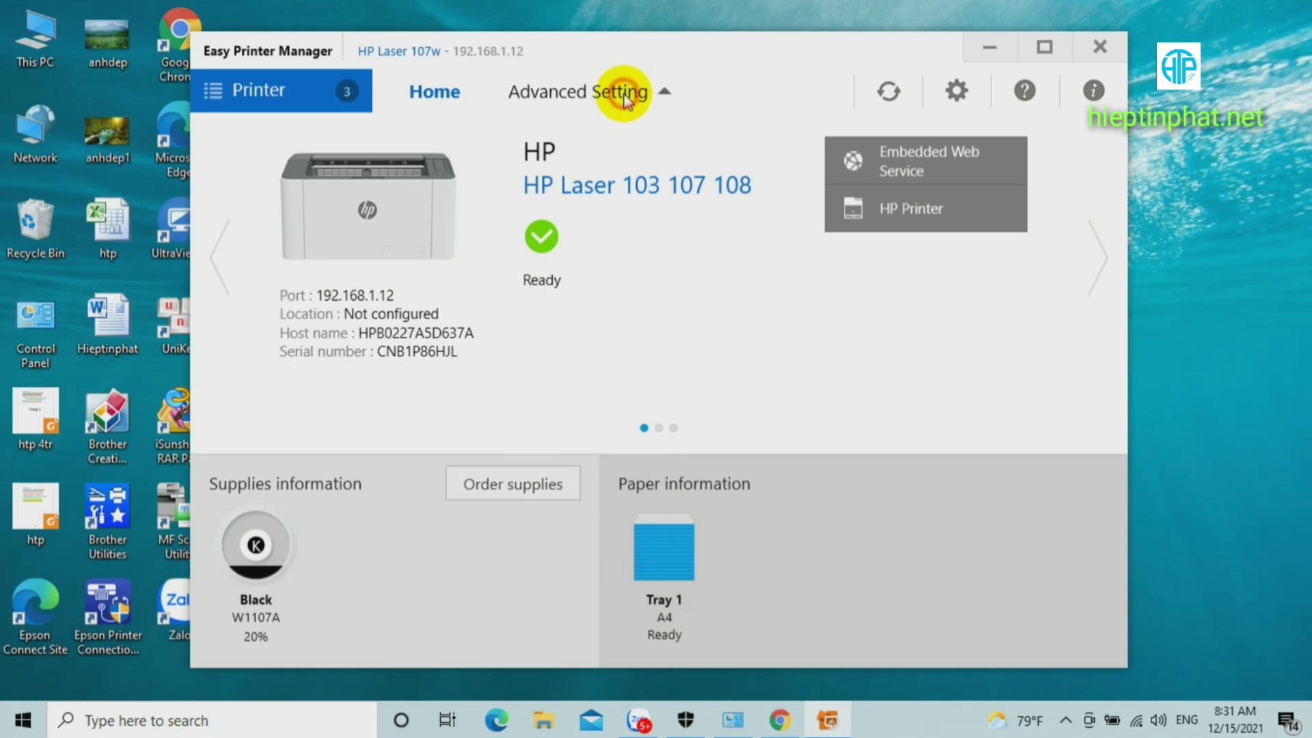
click(333, 139)
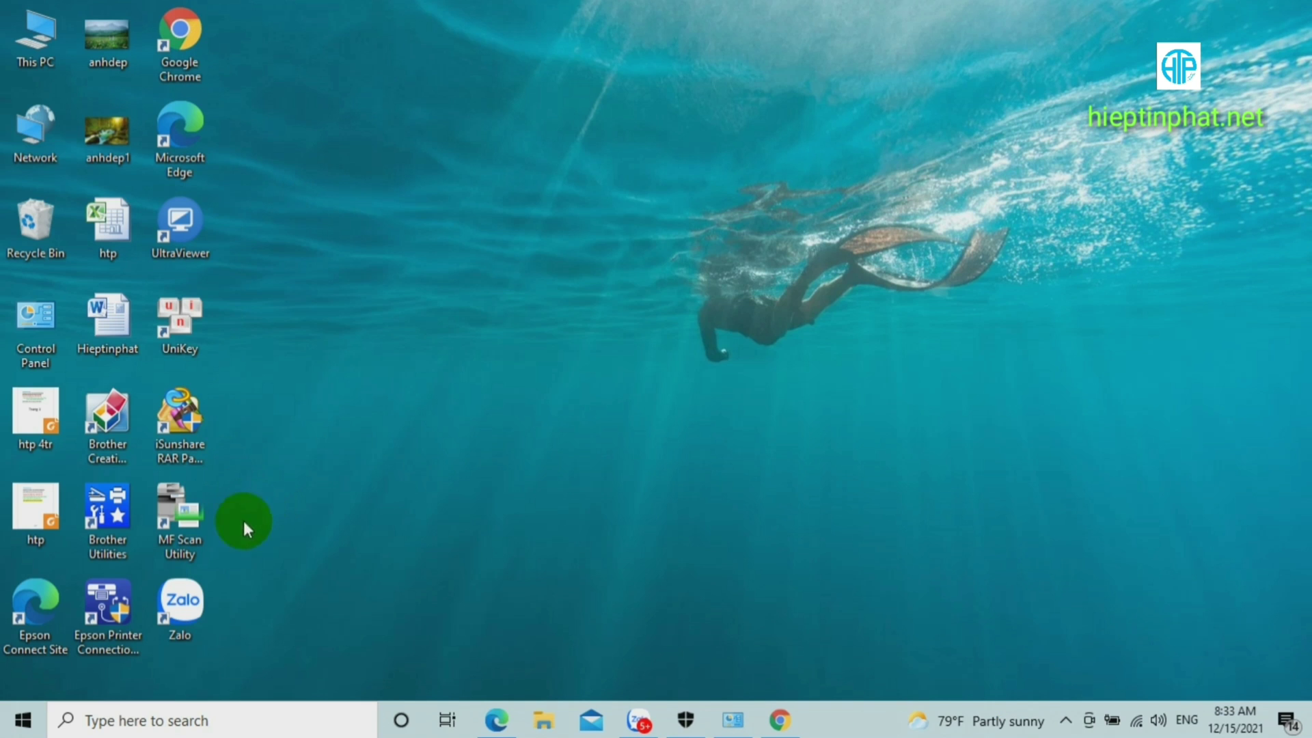
Open Control Panel full screen and show the Devices and Printers list.
double_click(39, 332)
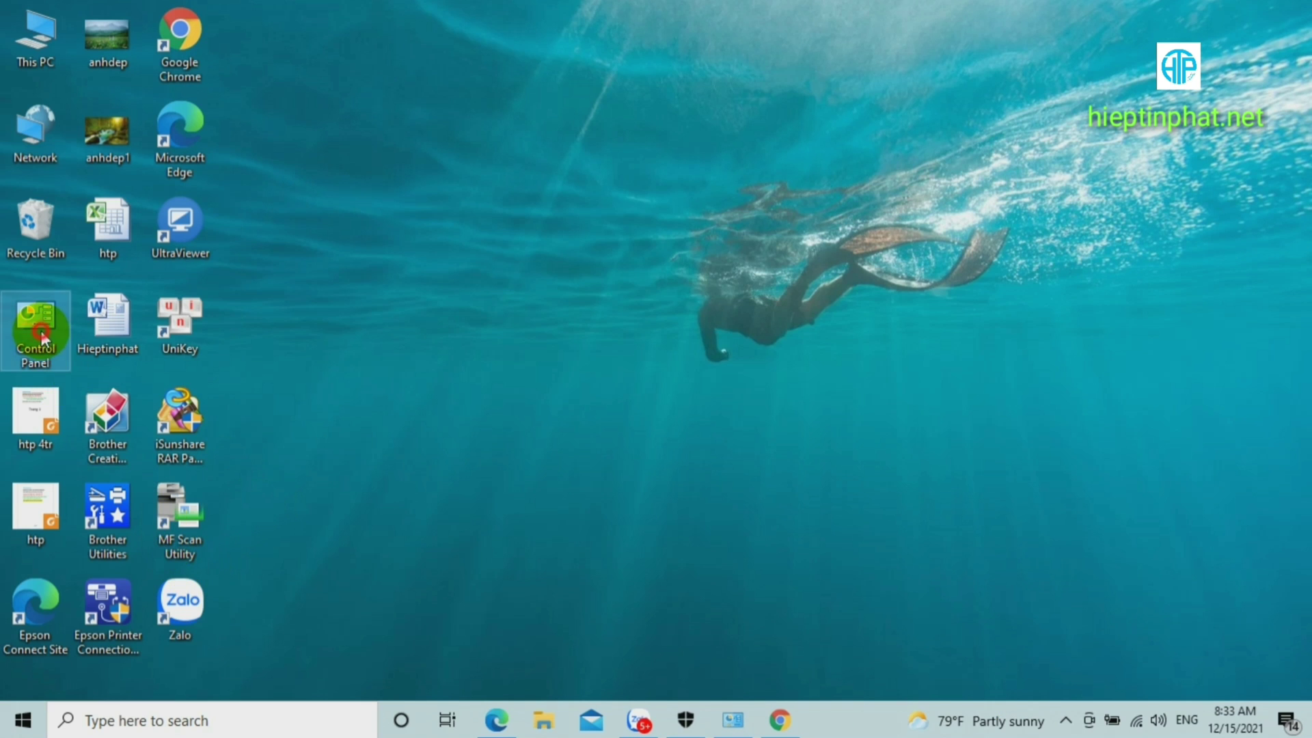
click(444, 128)
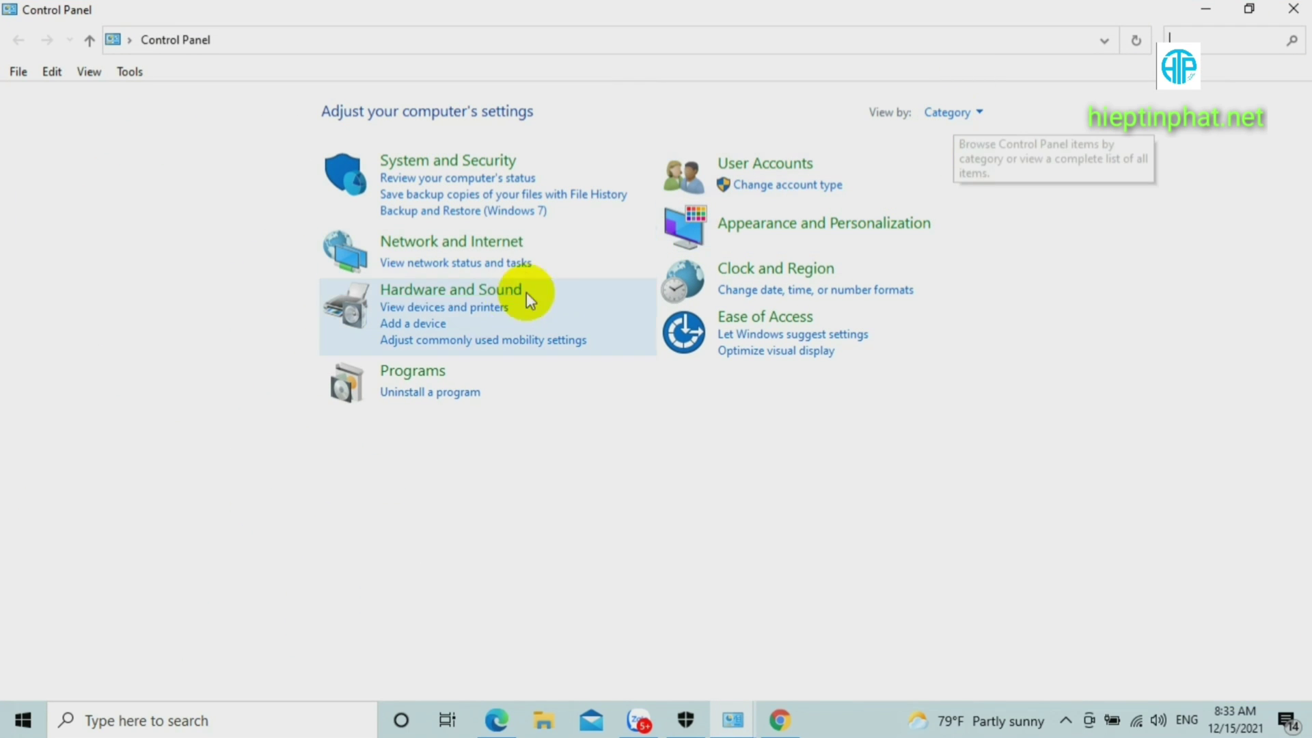
click(489, 309)
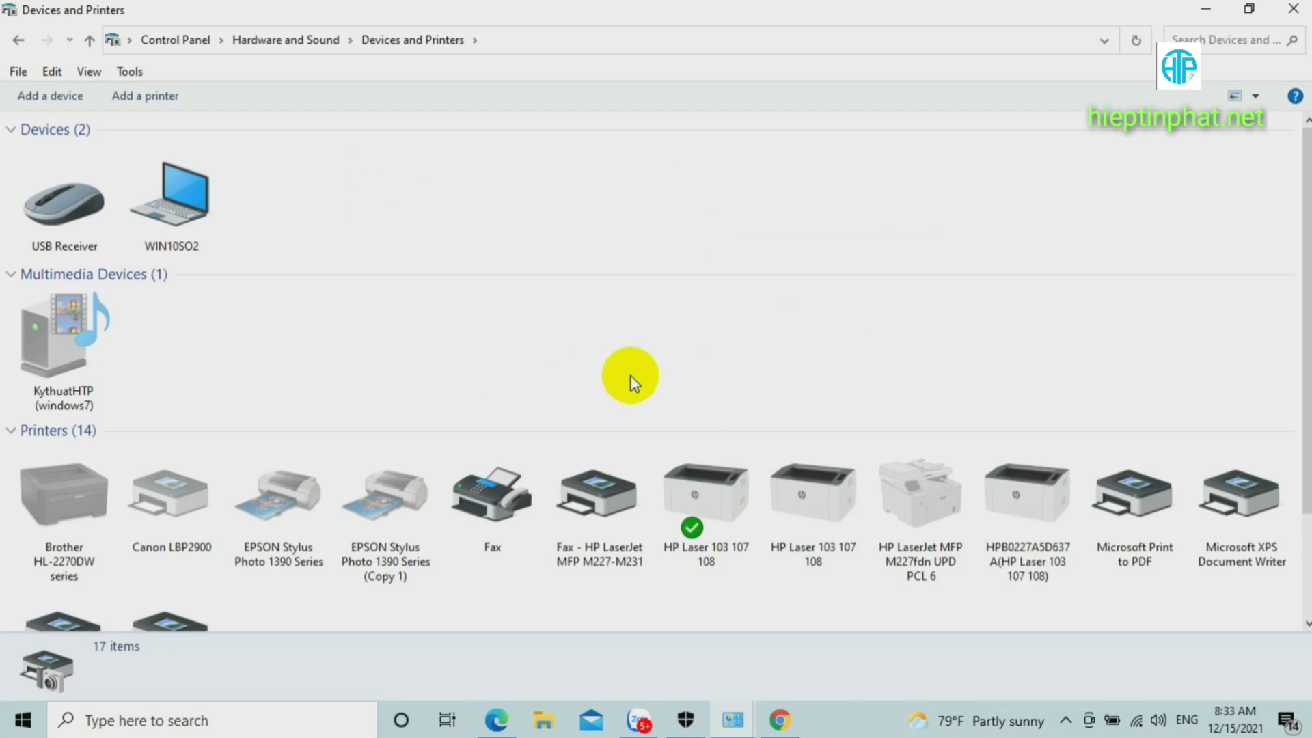
scroll(802, 495, down, 1)
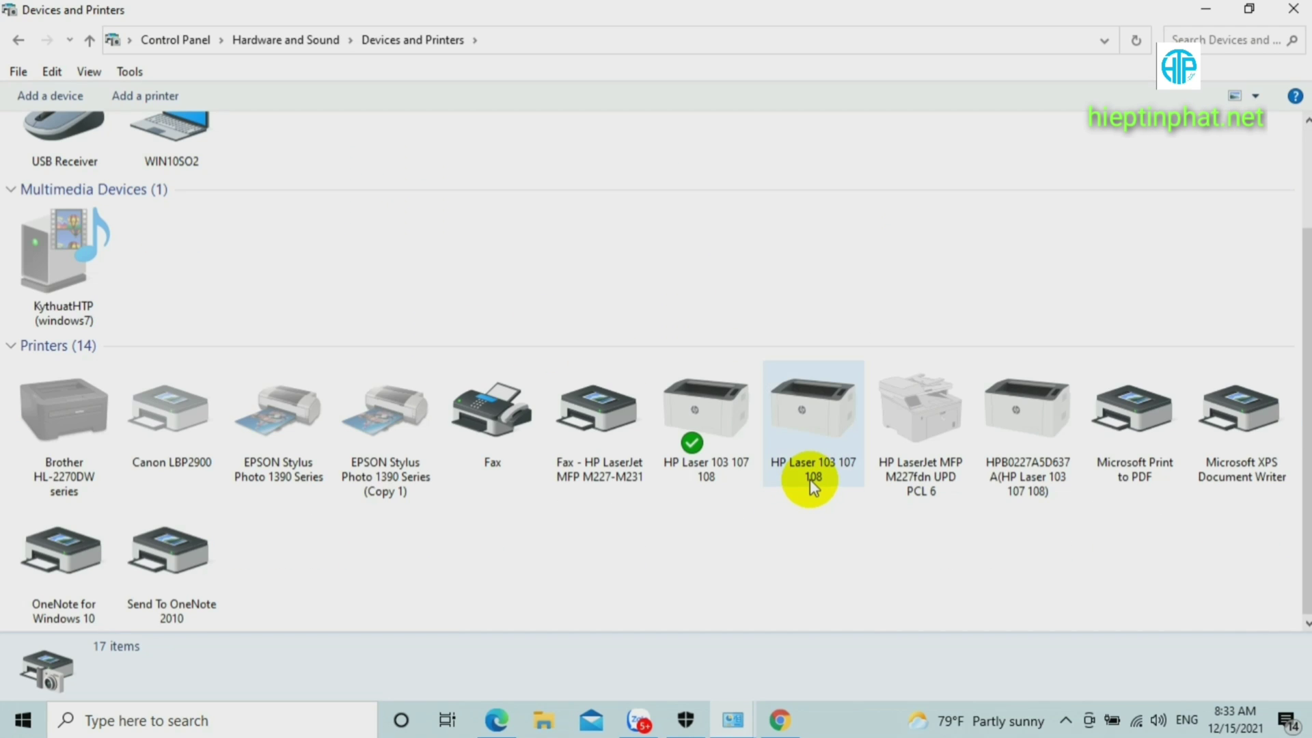
Show the Ports page of the HP Laser 103 107 108 properties, widening the Port column.
right_click(712, 452)
click(792, 333)
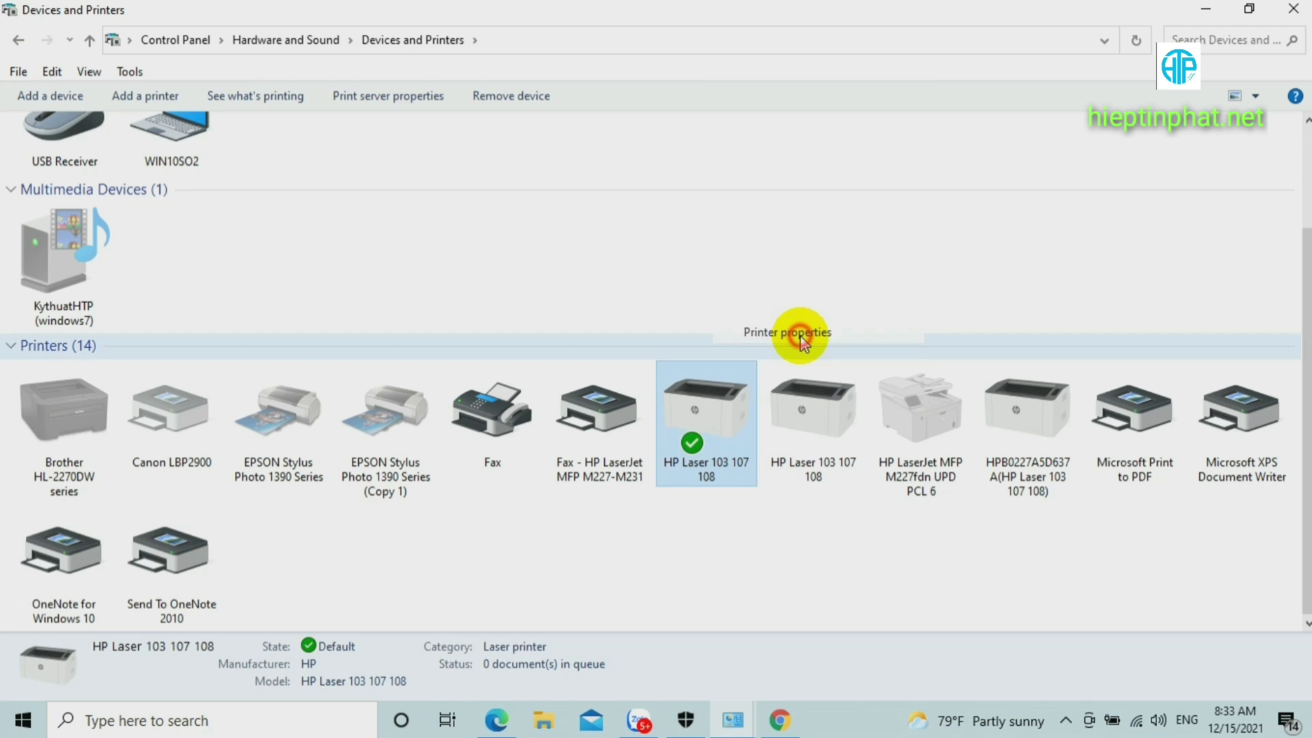
click(1207, 17)
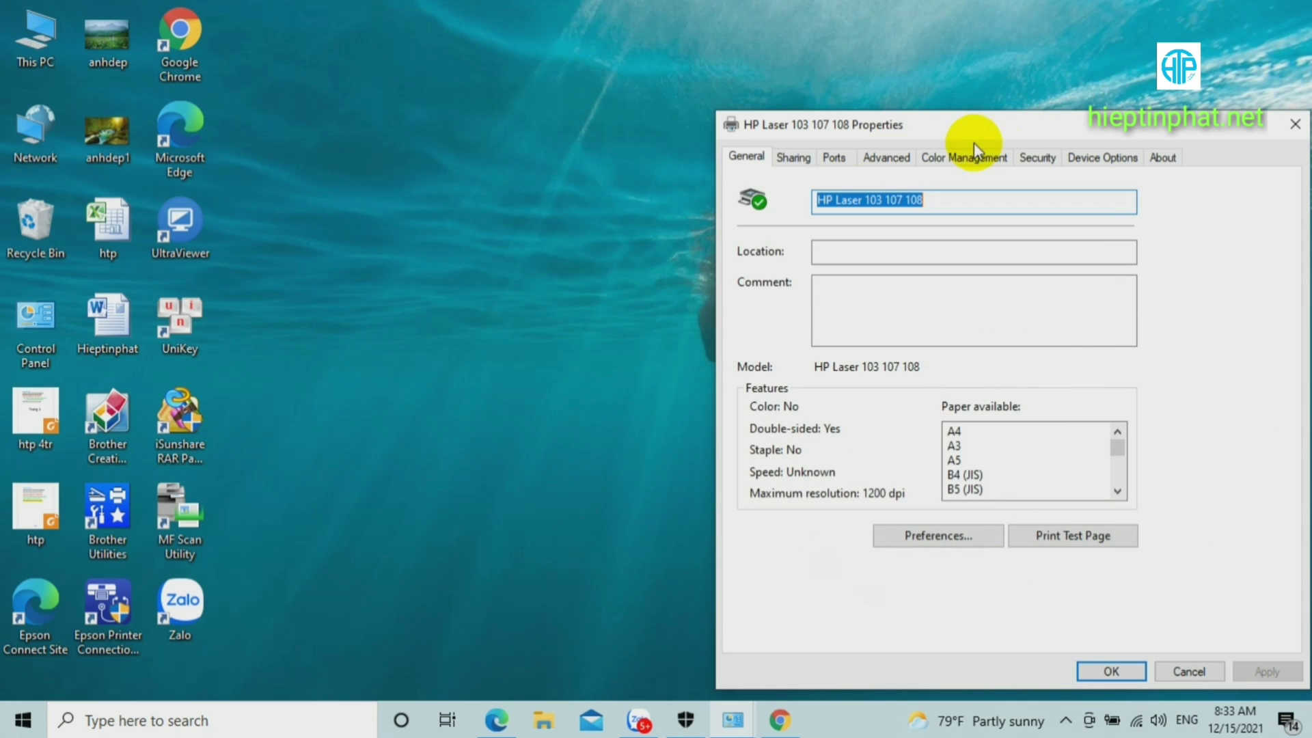
drag(970, 134, 496, 61)
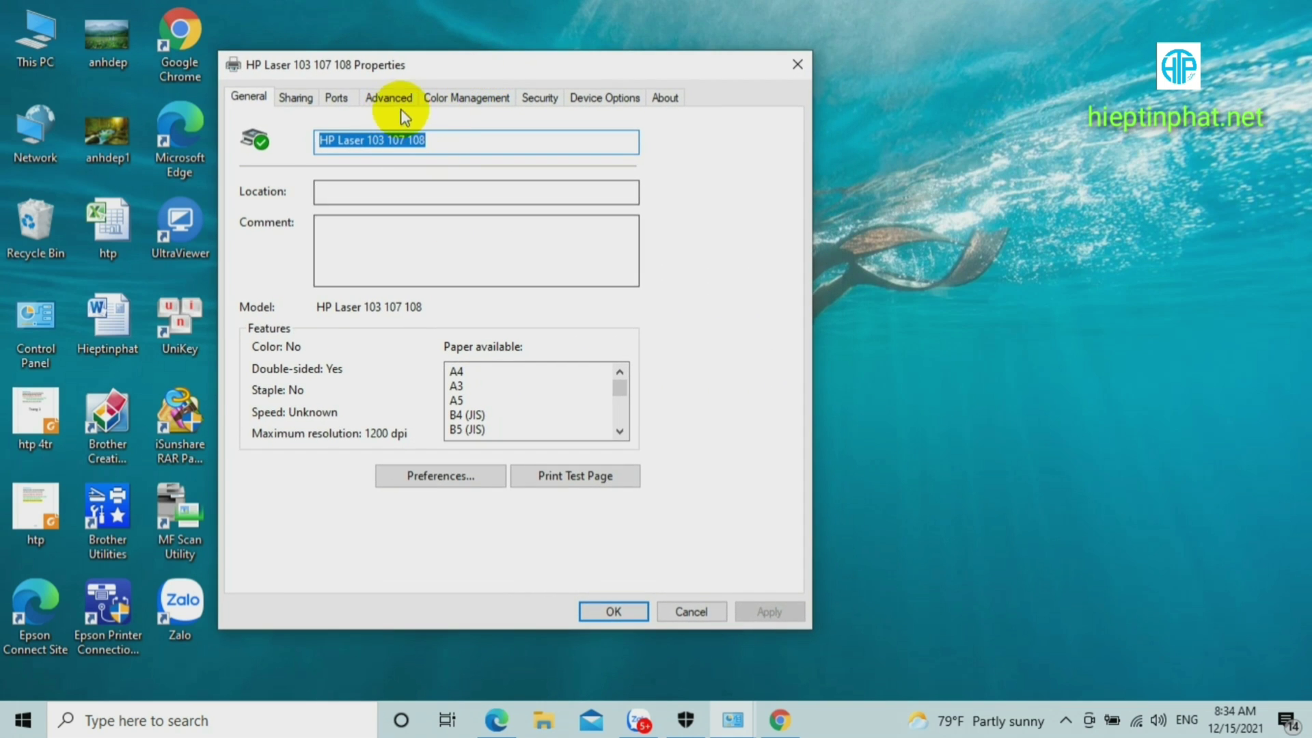
click(337, 97)
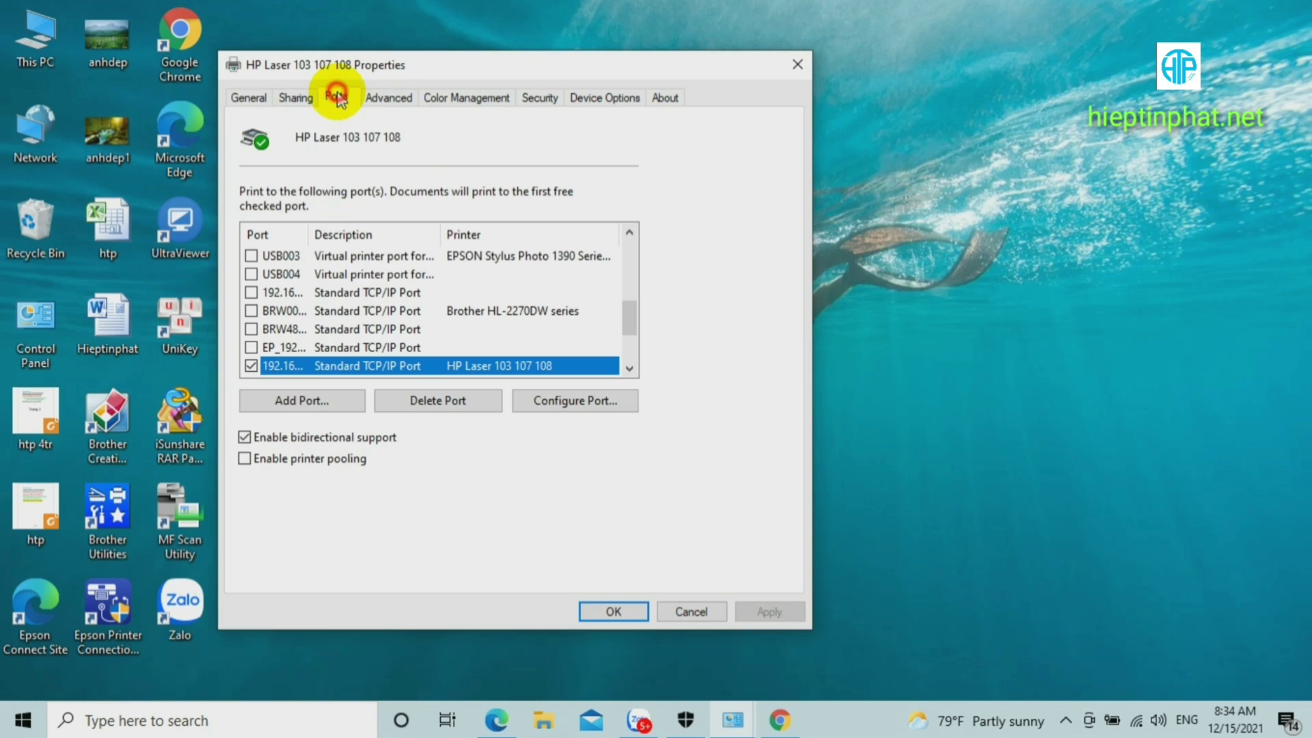
double_click(307, 235)
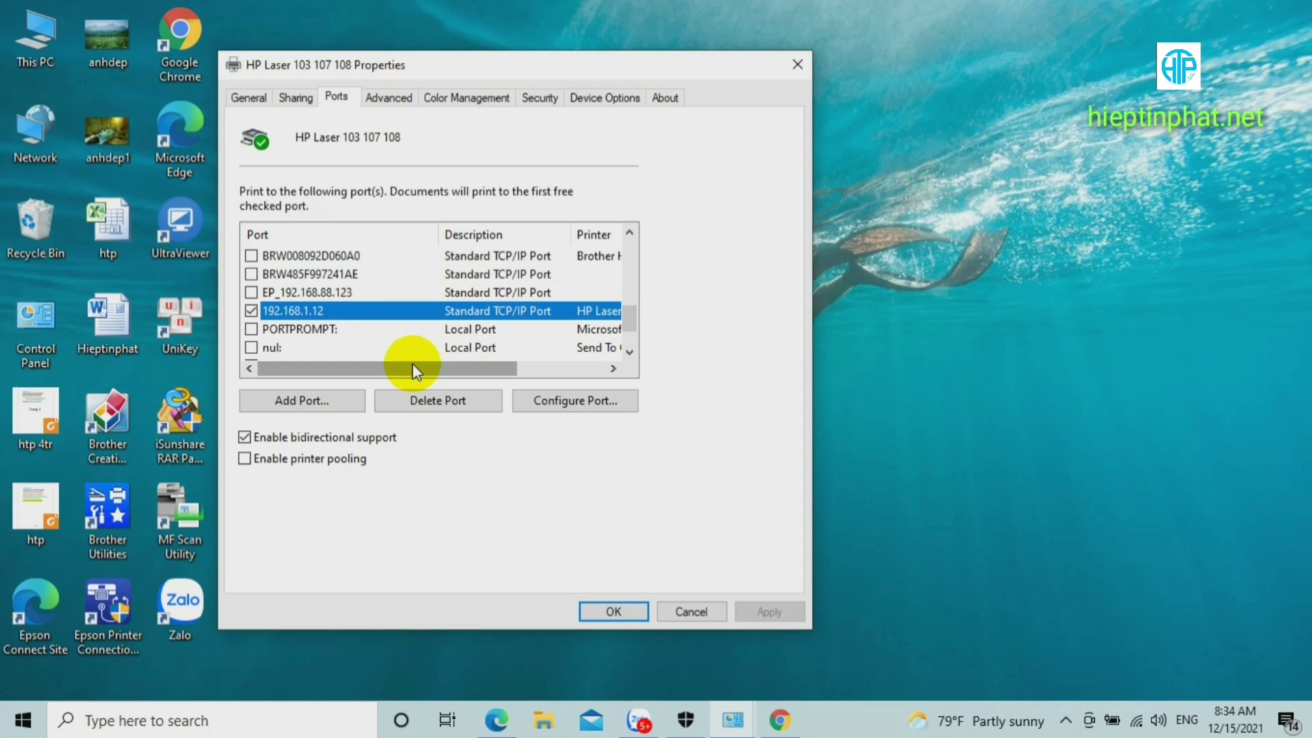
Set the printing preferences paper size to A4 and apply it.
click(388, 103)
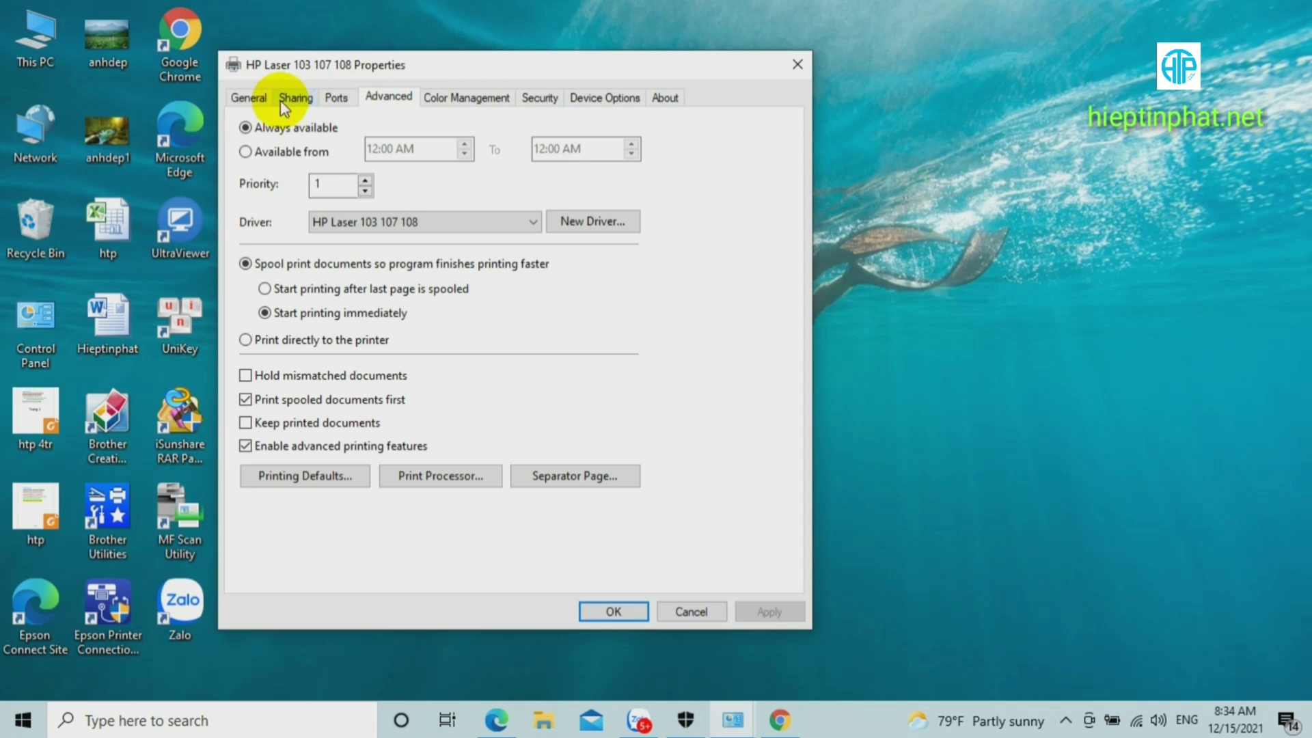
click(247, 98)
click(446, 479)
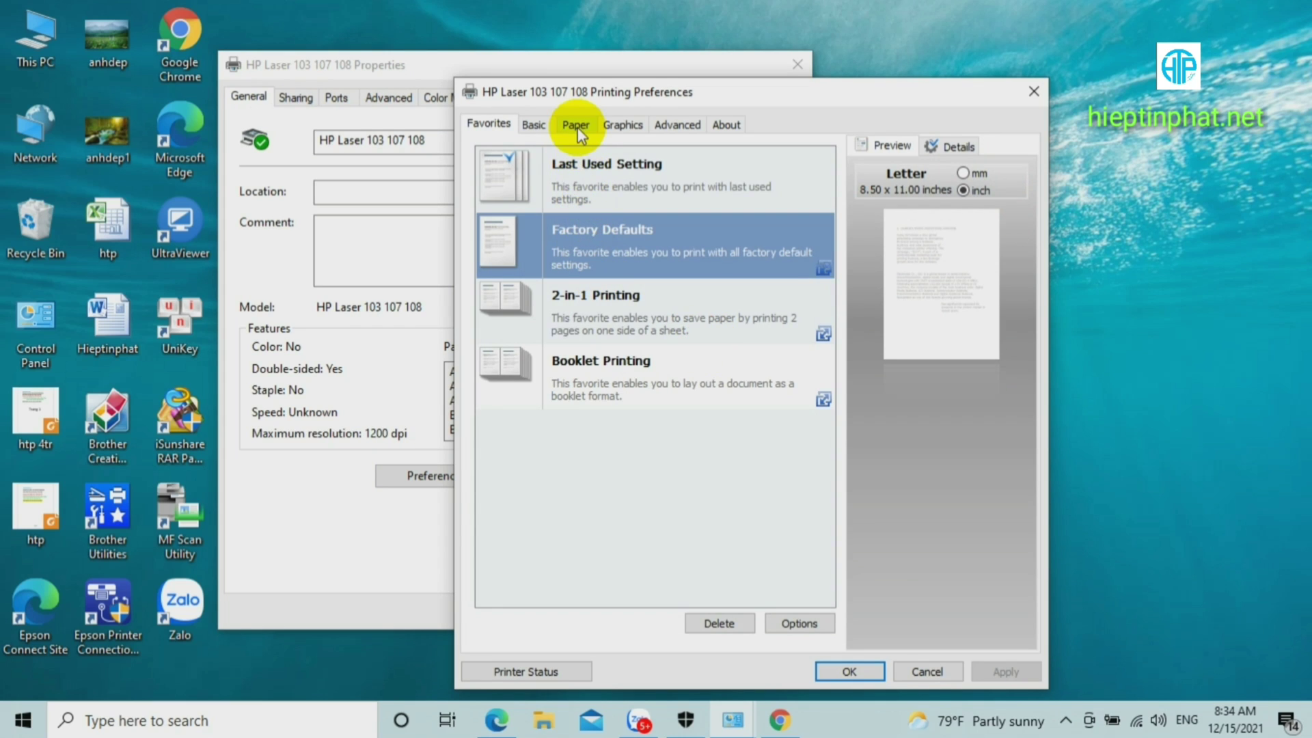
click(576, 126)
click(692, 283)
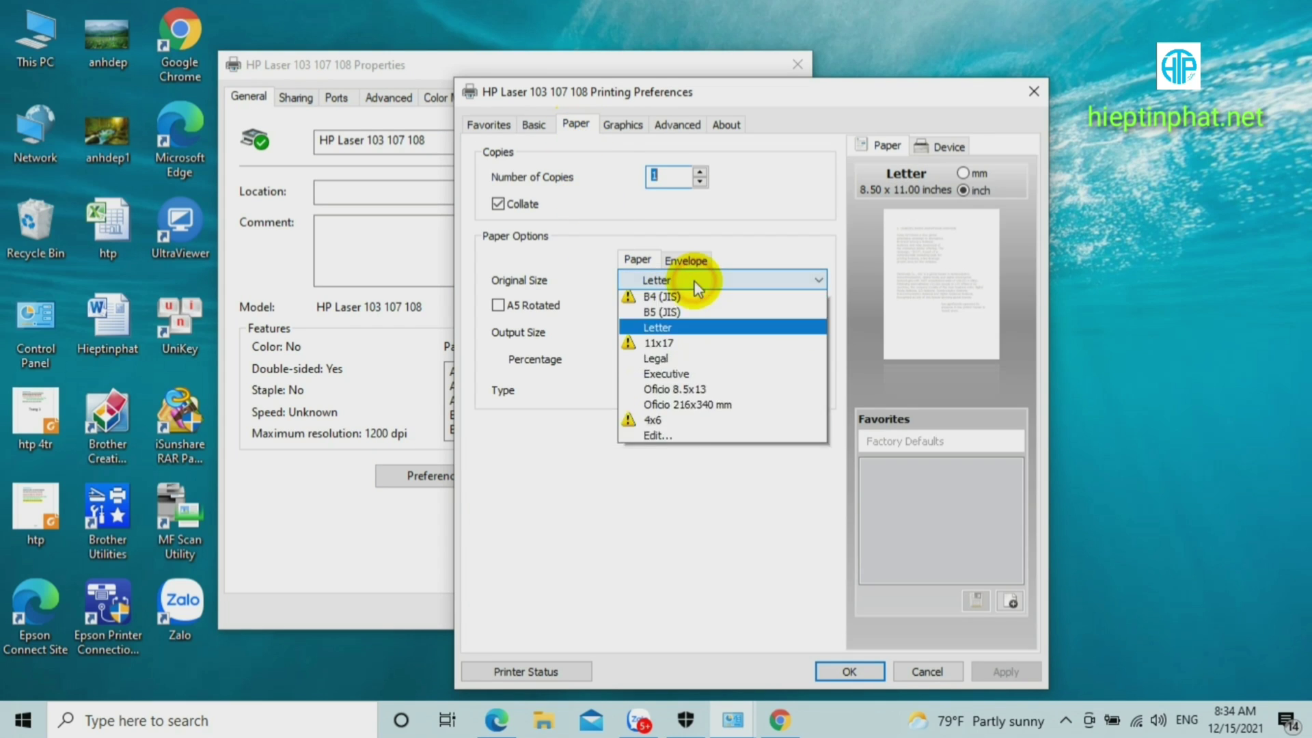
click(673, 301)
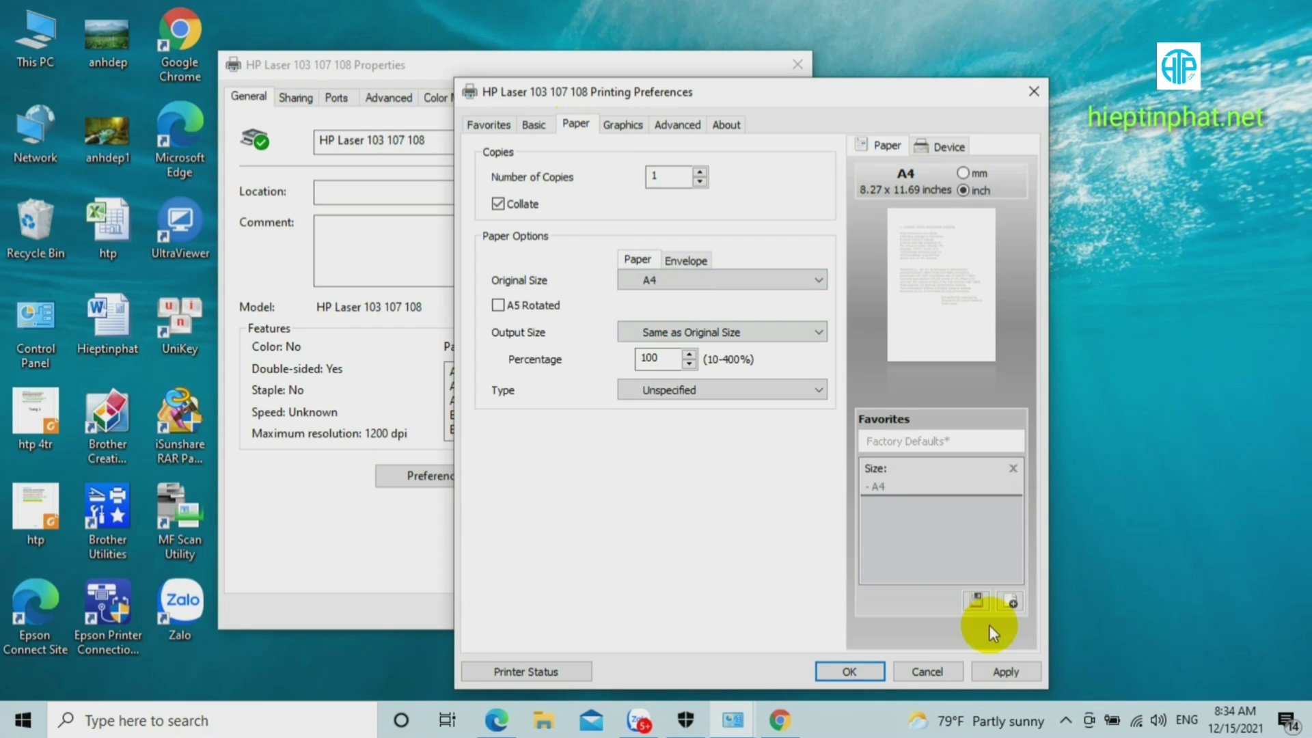
click(1005, 670)
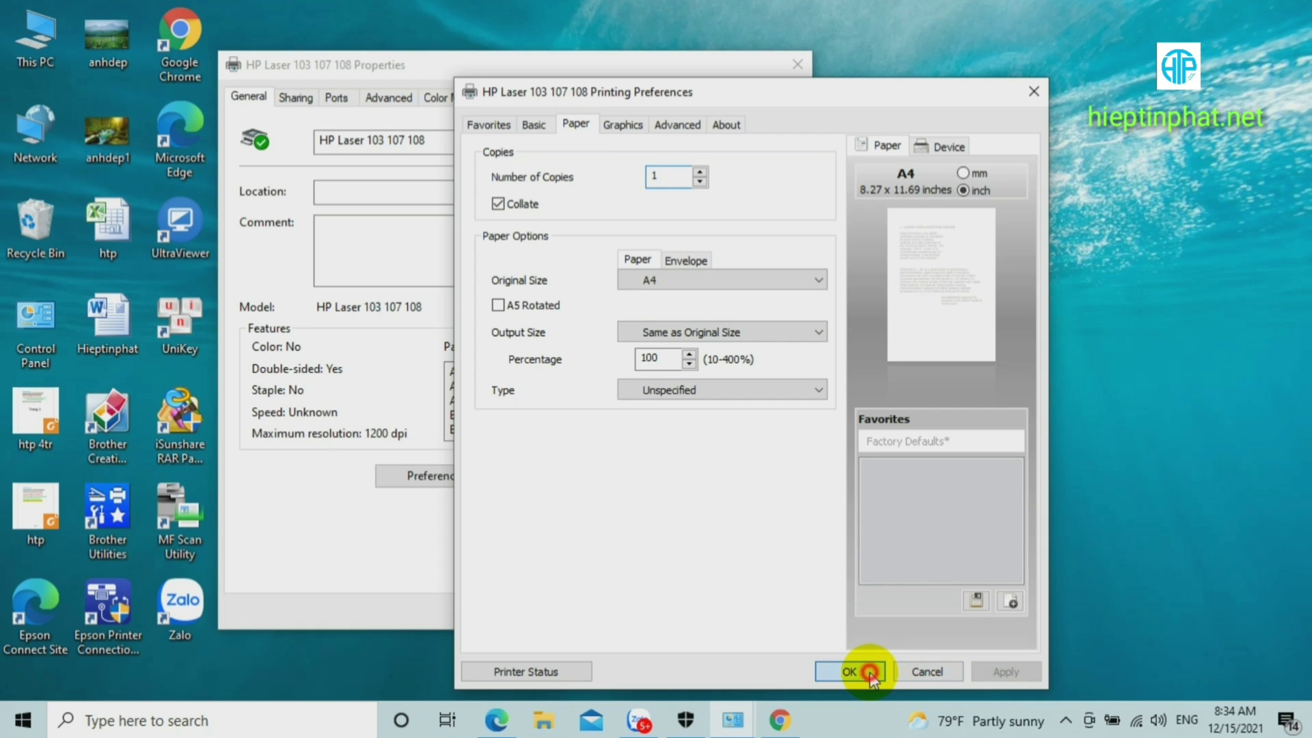
click(850, 672)
Set A4 as the default paper size in Printing Defaults on the Advanced page.
click(408, 104)
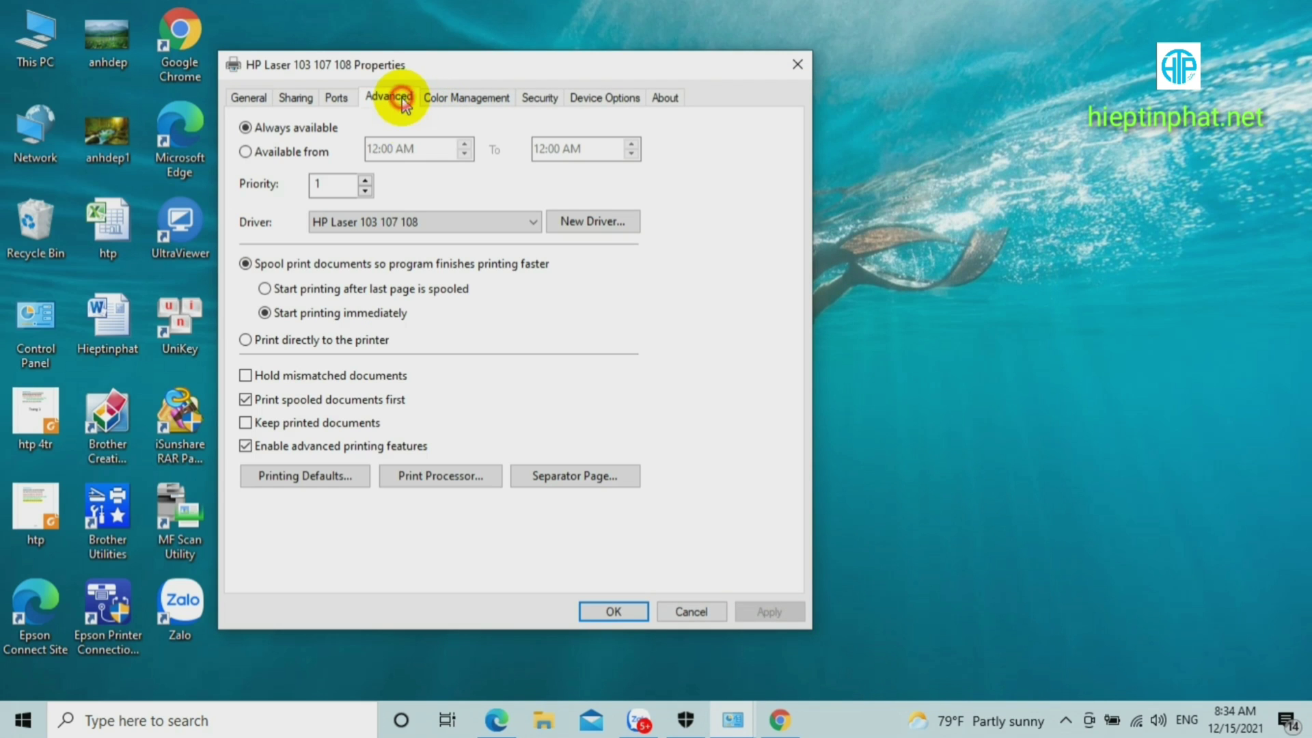
click(351, 479)
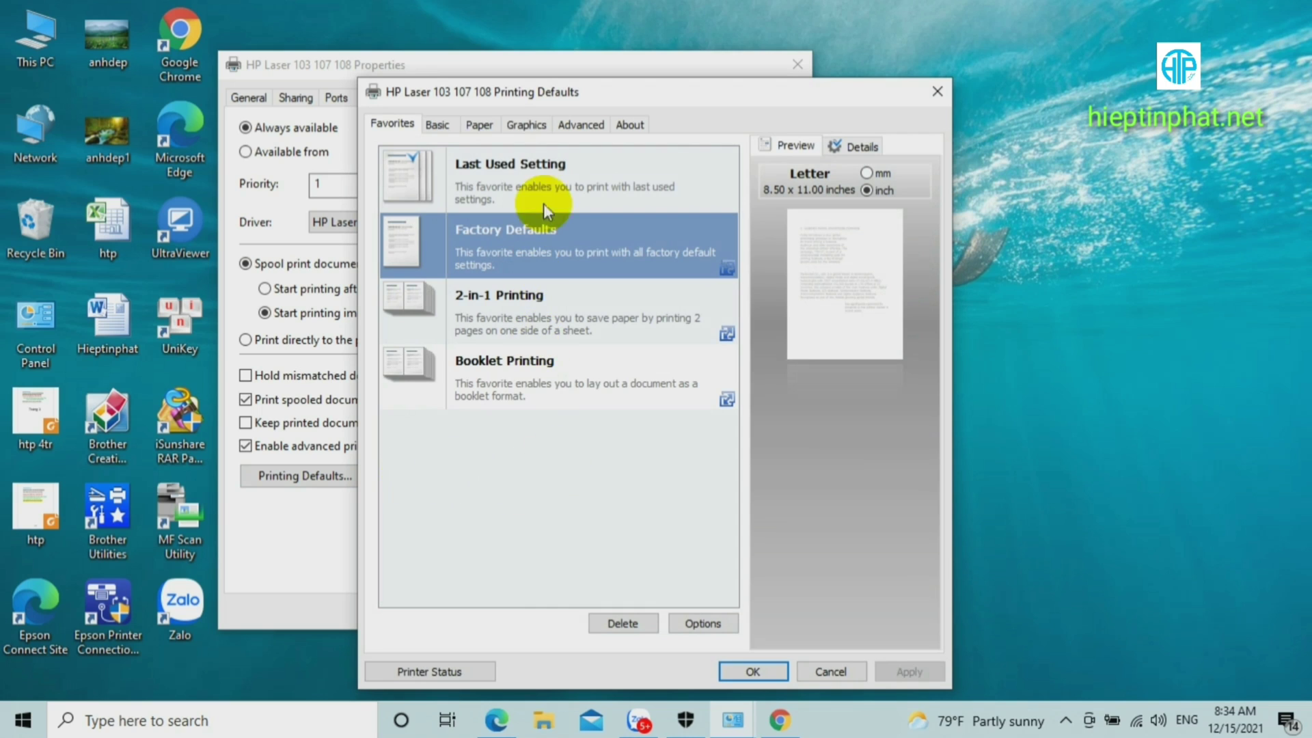
click(491, 134)
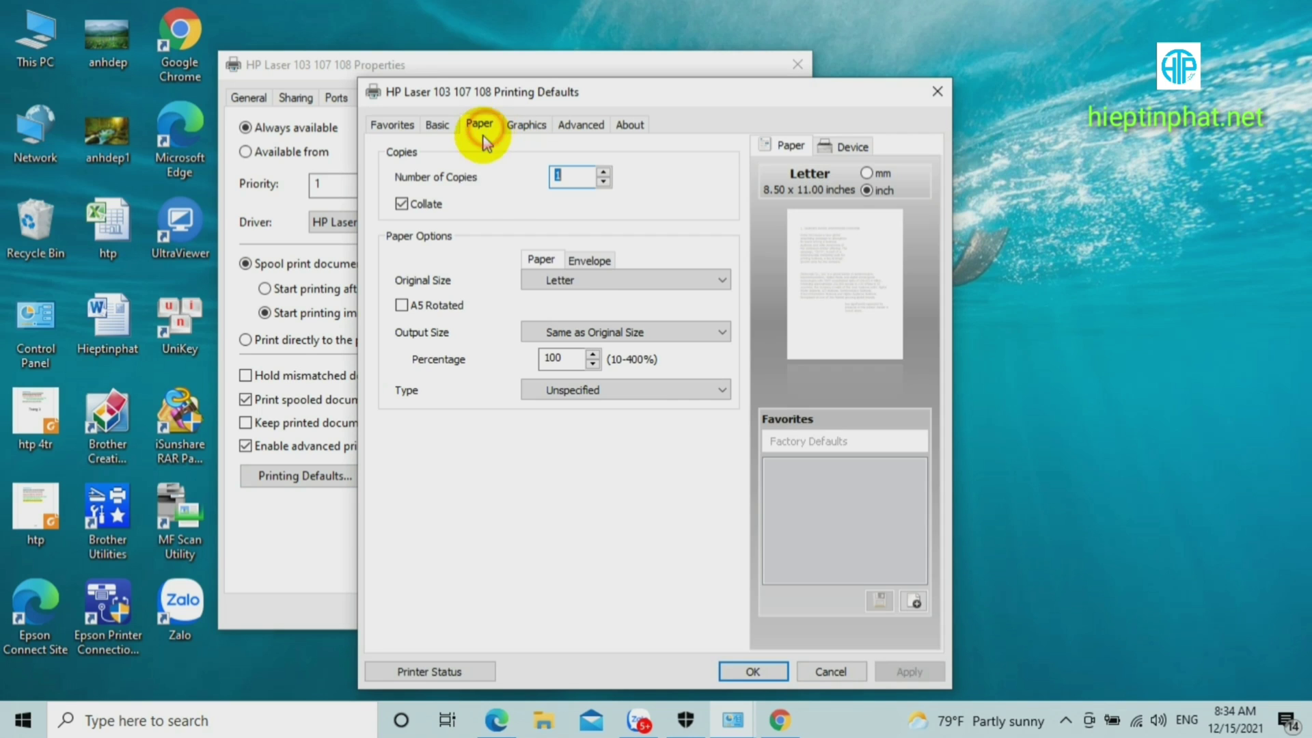
click(592, 282)
click(591, 301)
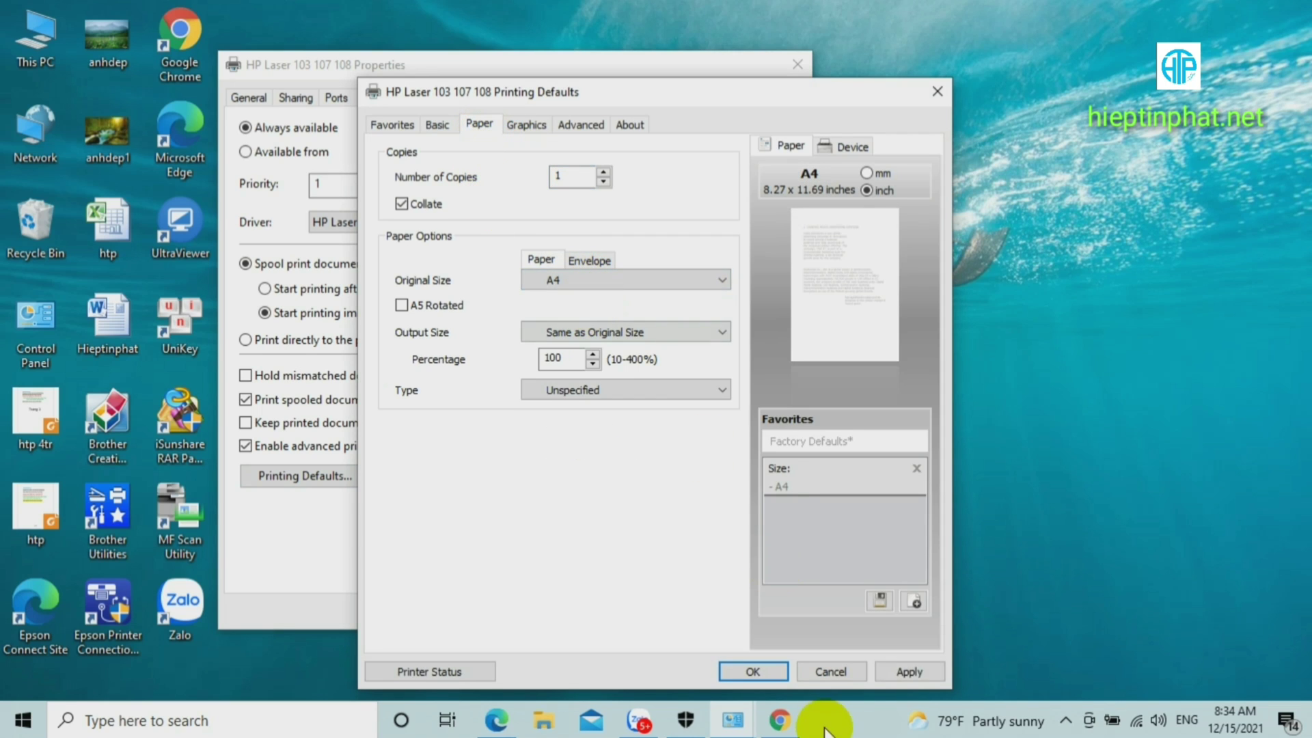
click(888, 674)
click(755, 670)
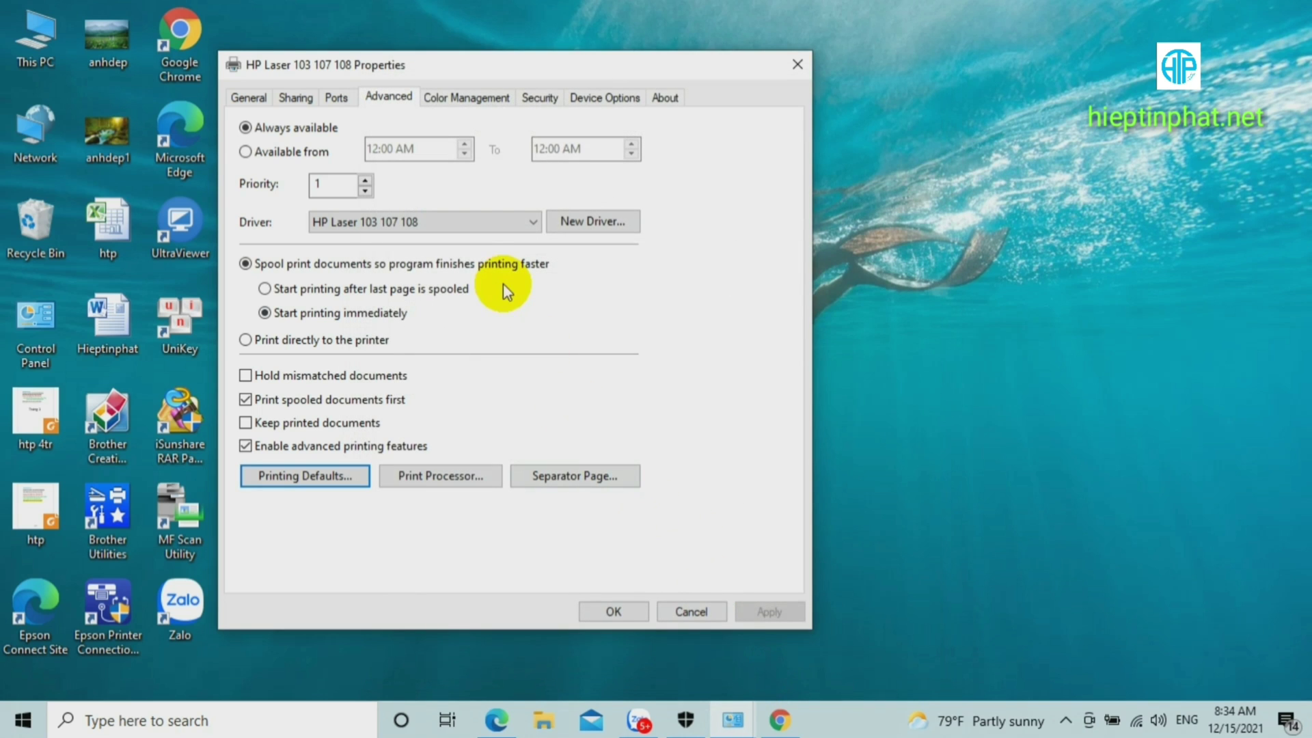
Keep the HP Laser 103 107 108 driver and cancel out of printer properties.
click(535, 218)
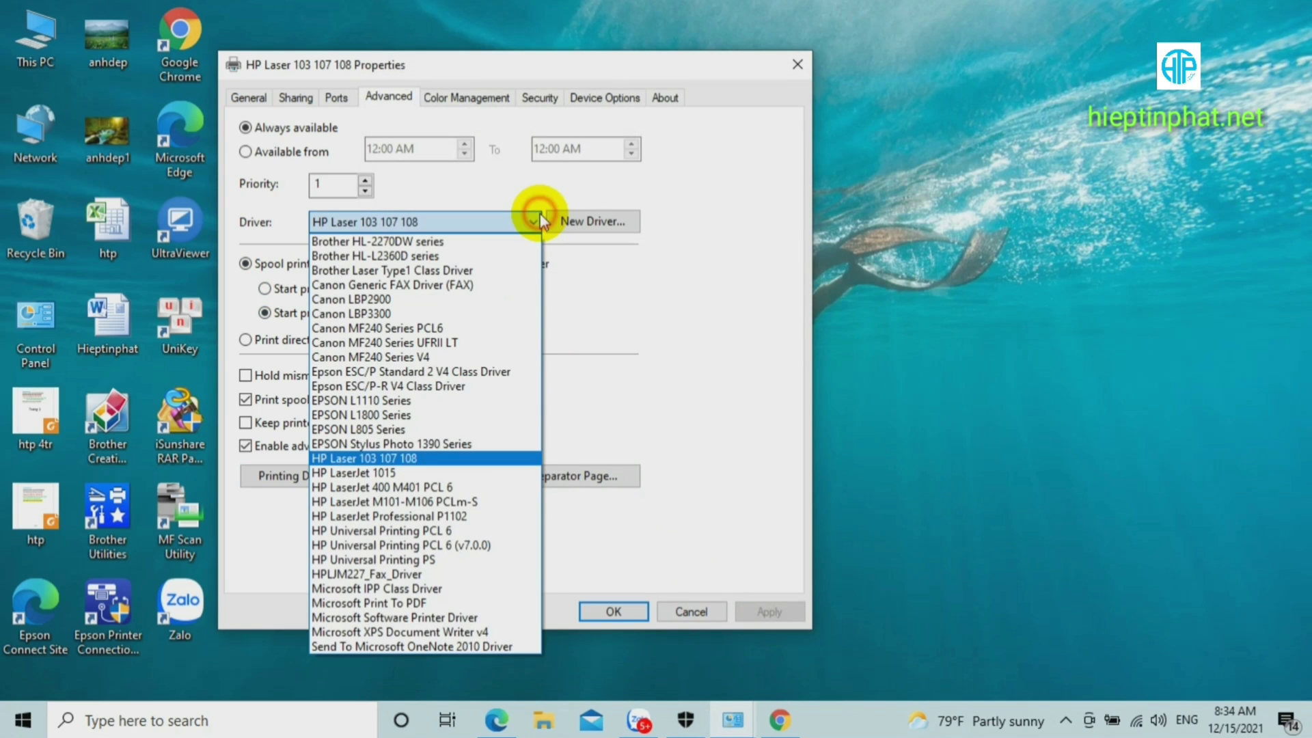
click(429, 465)
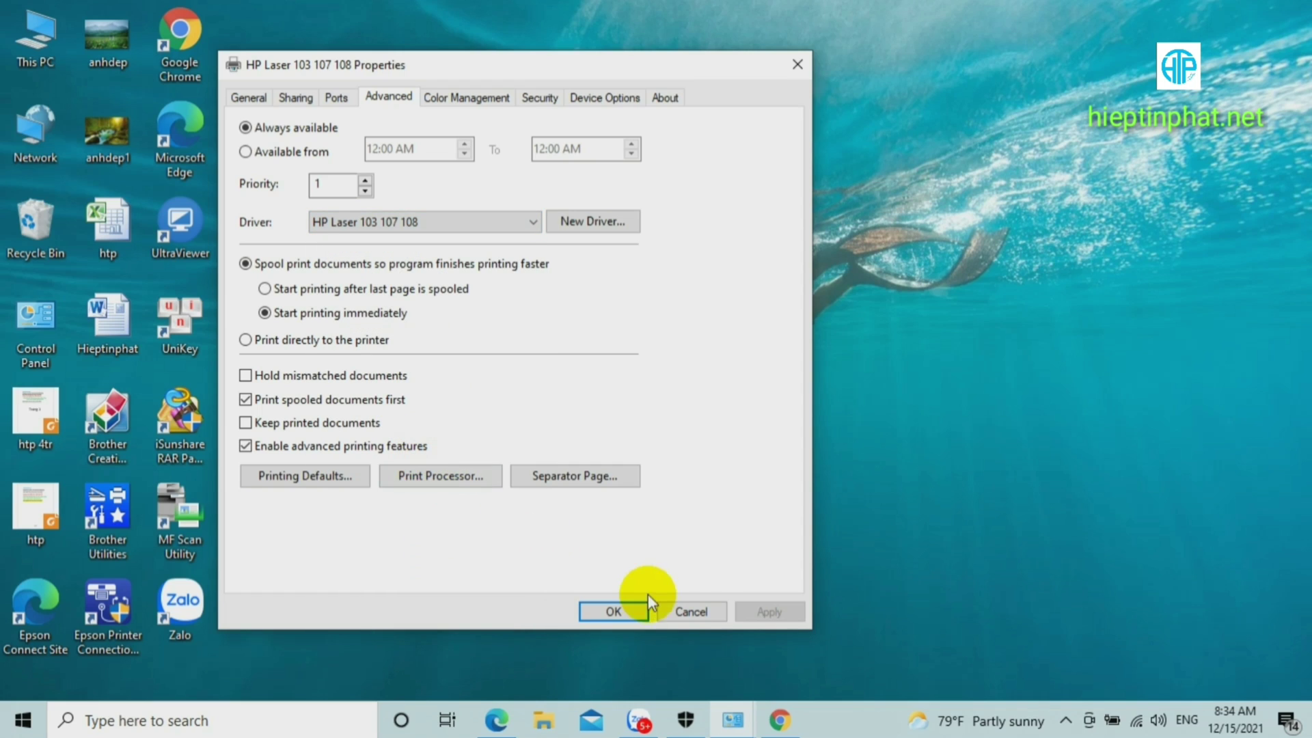
click(691, 611)
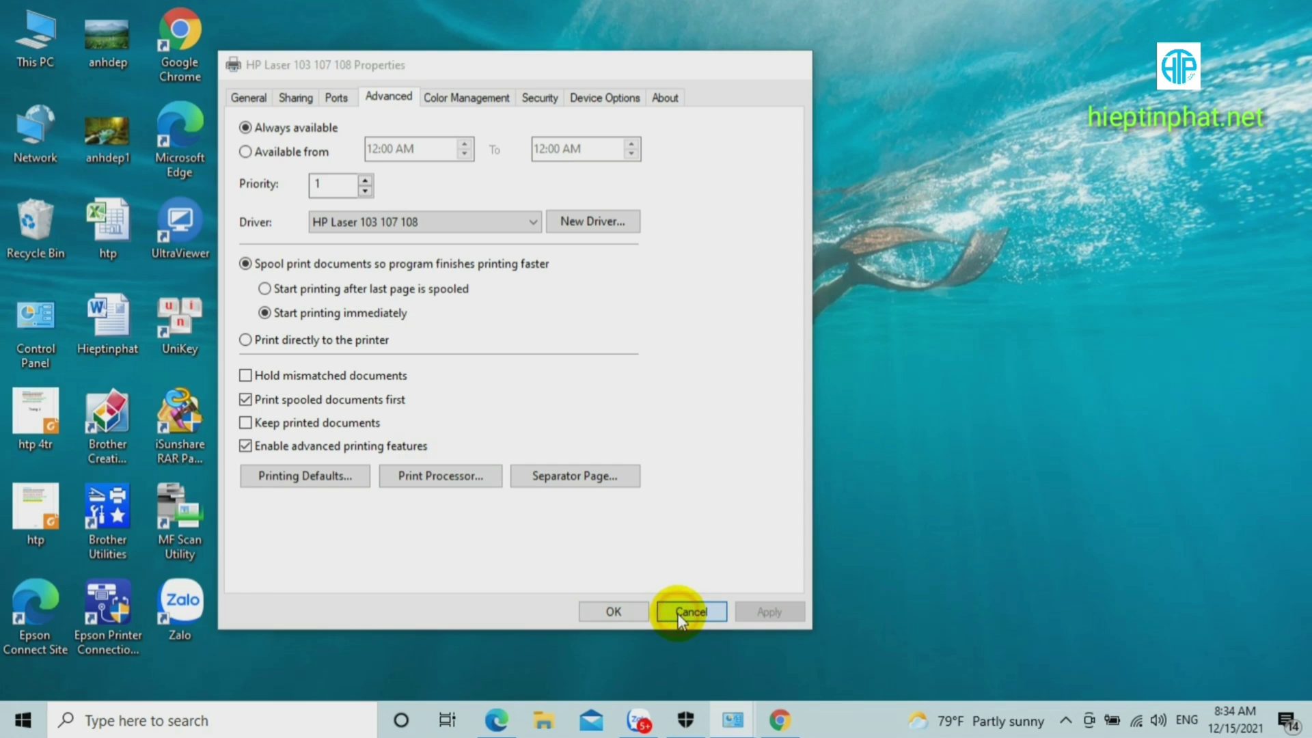
Open Devices and Printers full screen and inspect the second HP Laser 103 107 108 entry.
double_click(41, 329)
click(471, 9)
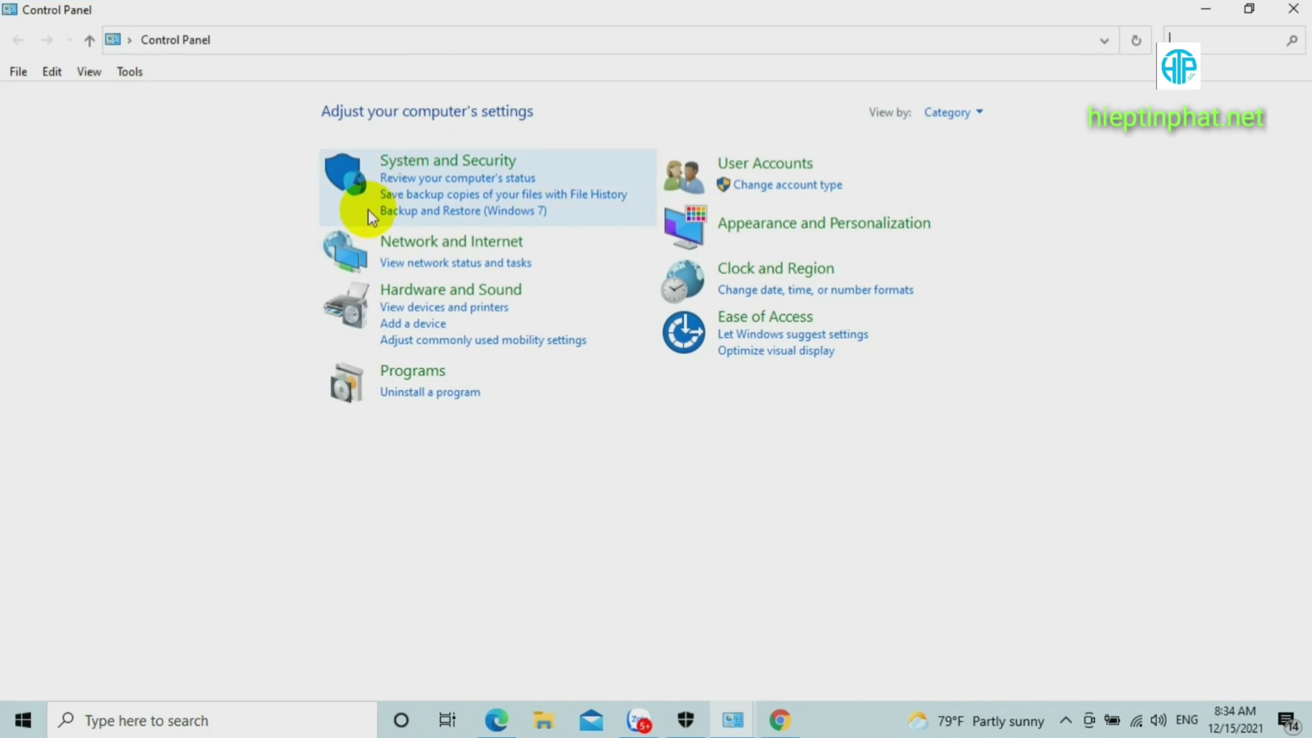
click(478, 307)
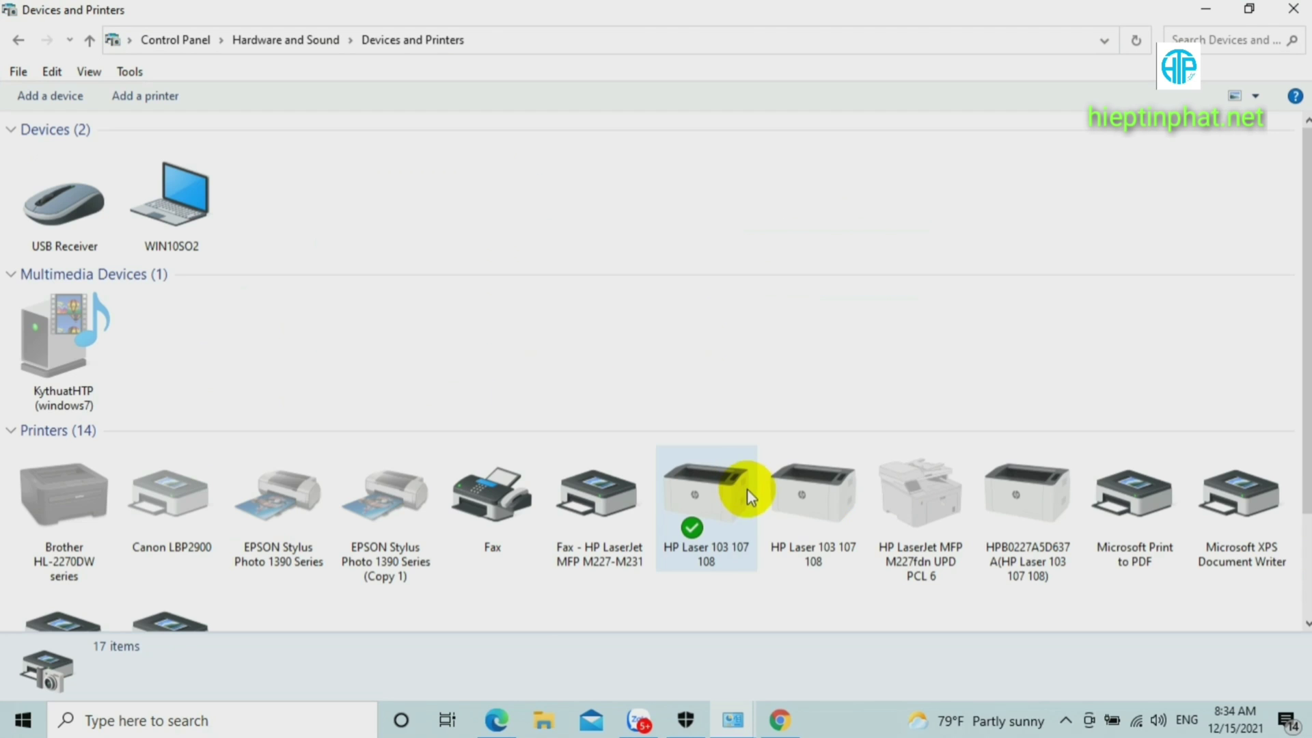
click(829, 566)
right_click(828, 565)
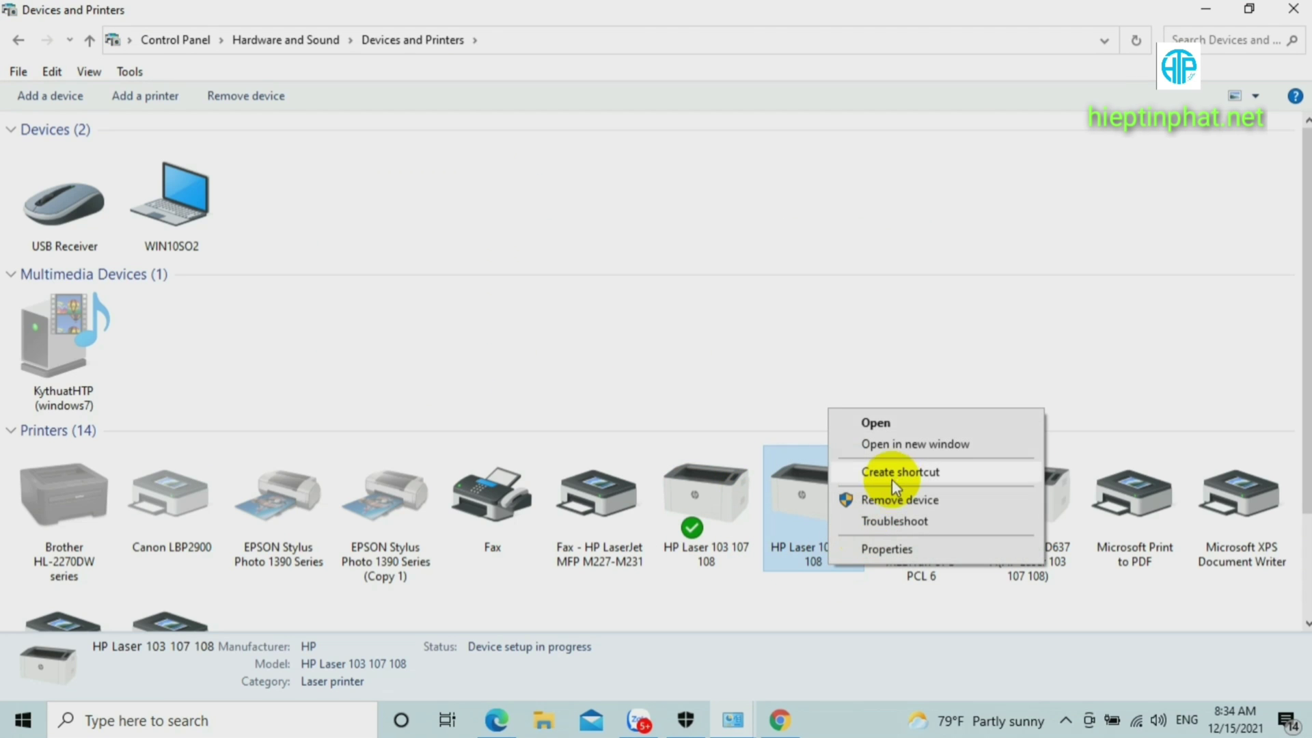
click(867, 612)
scroll(868, 605, down, 1)
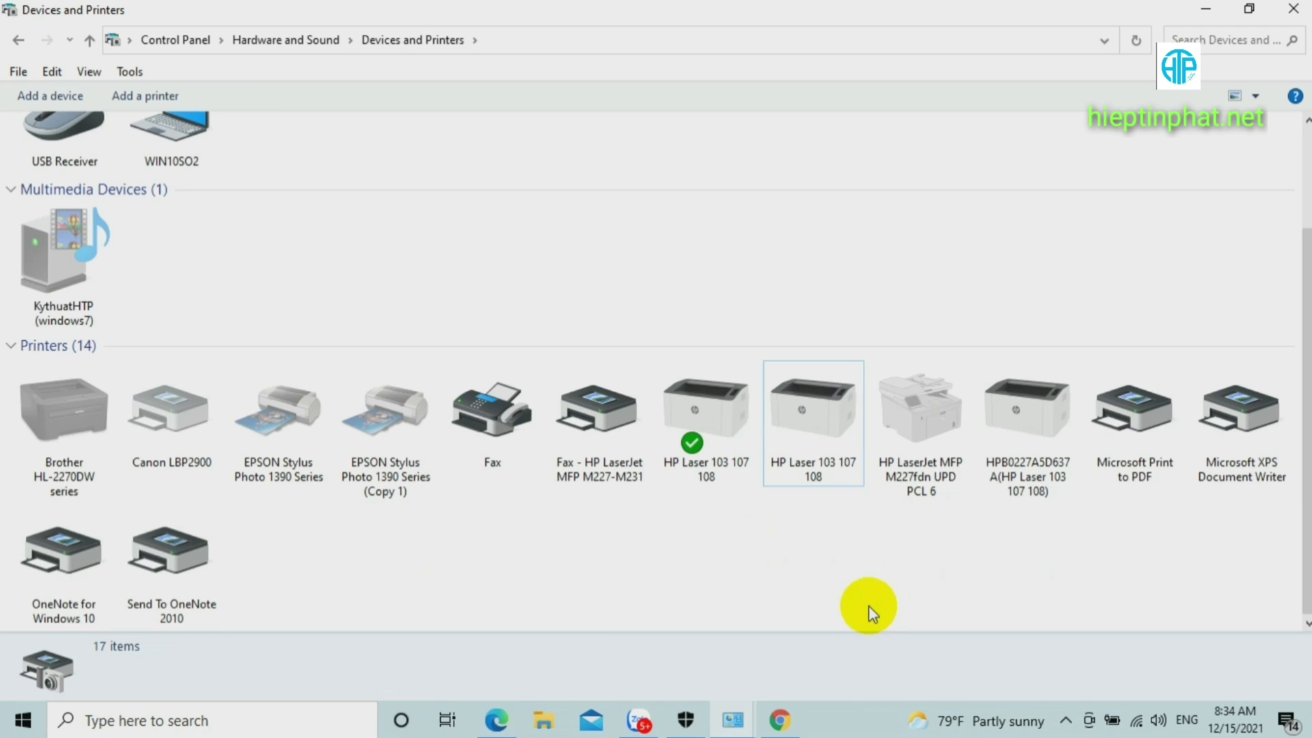
Check the Ports page of the HPB0227A5D637A network printer, then close its properties.
click(1028, 490)
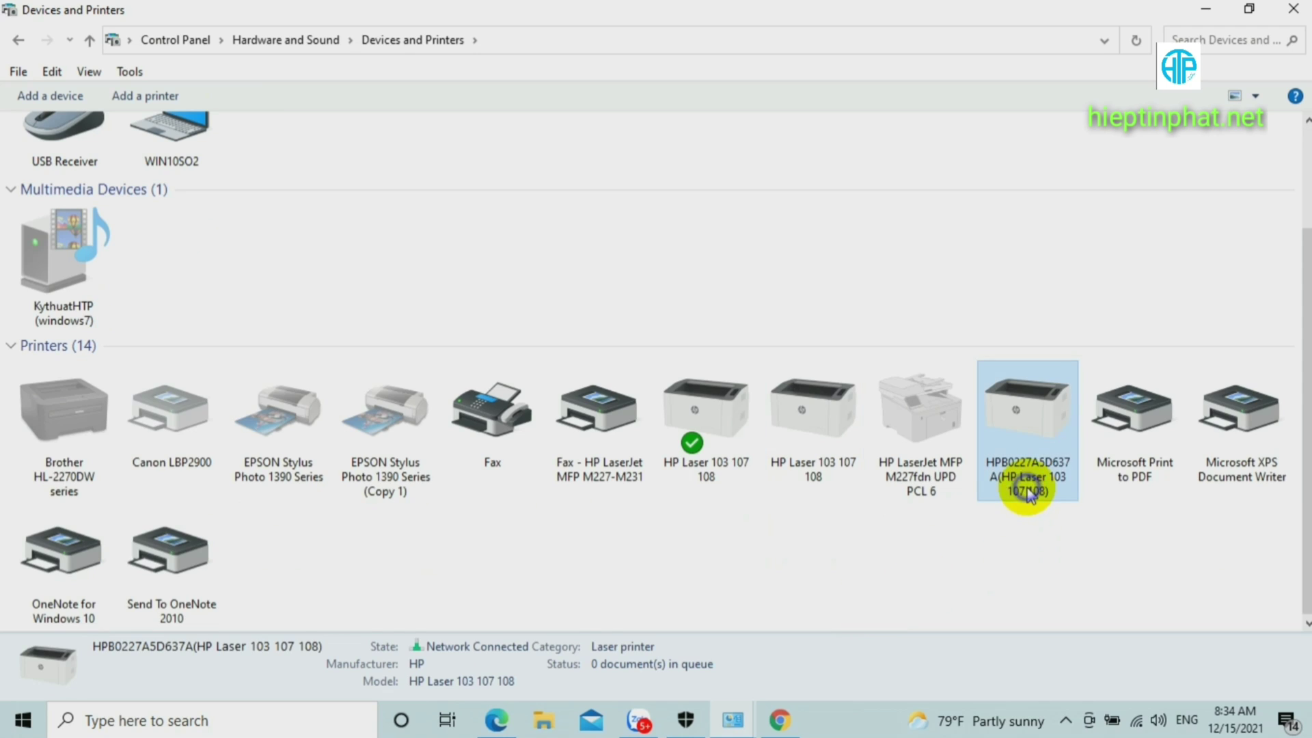
right_click(1028, 492)
click(1098, 366)
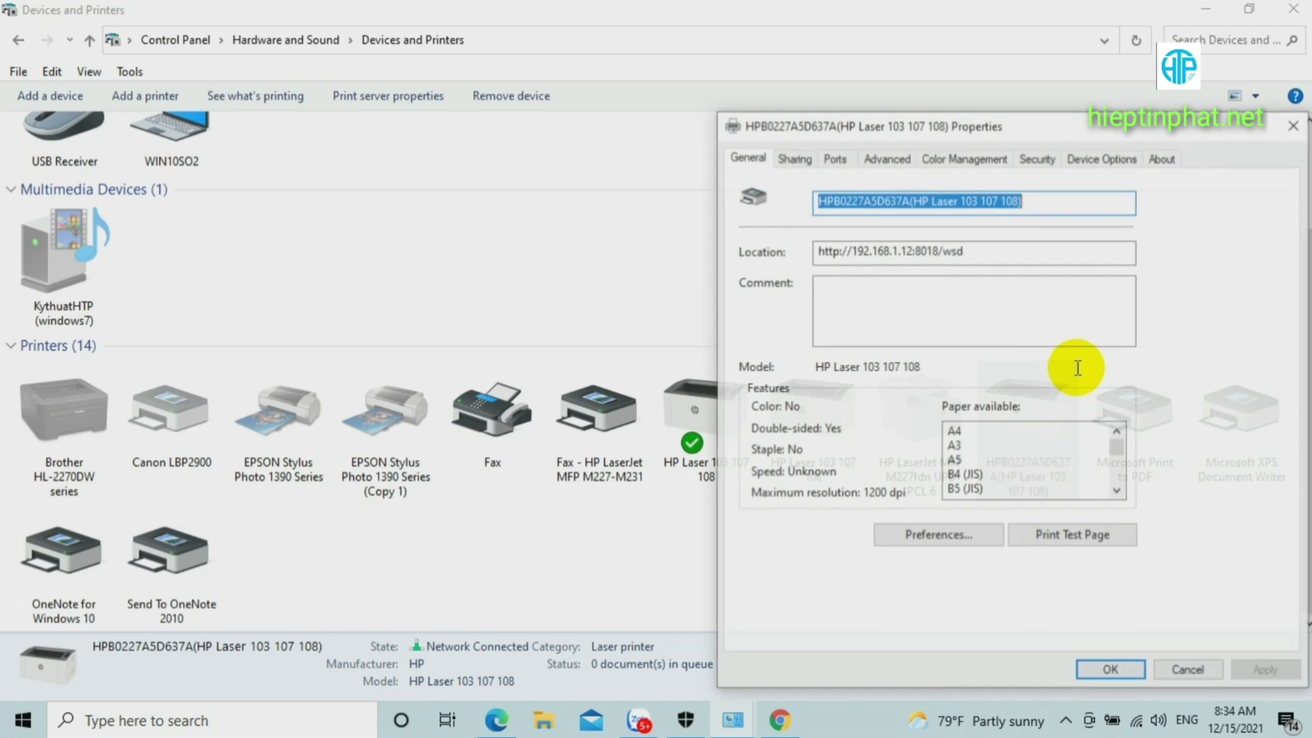
click(835, 158)
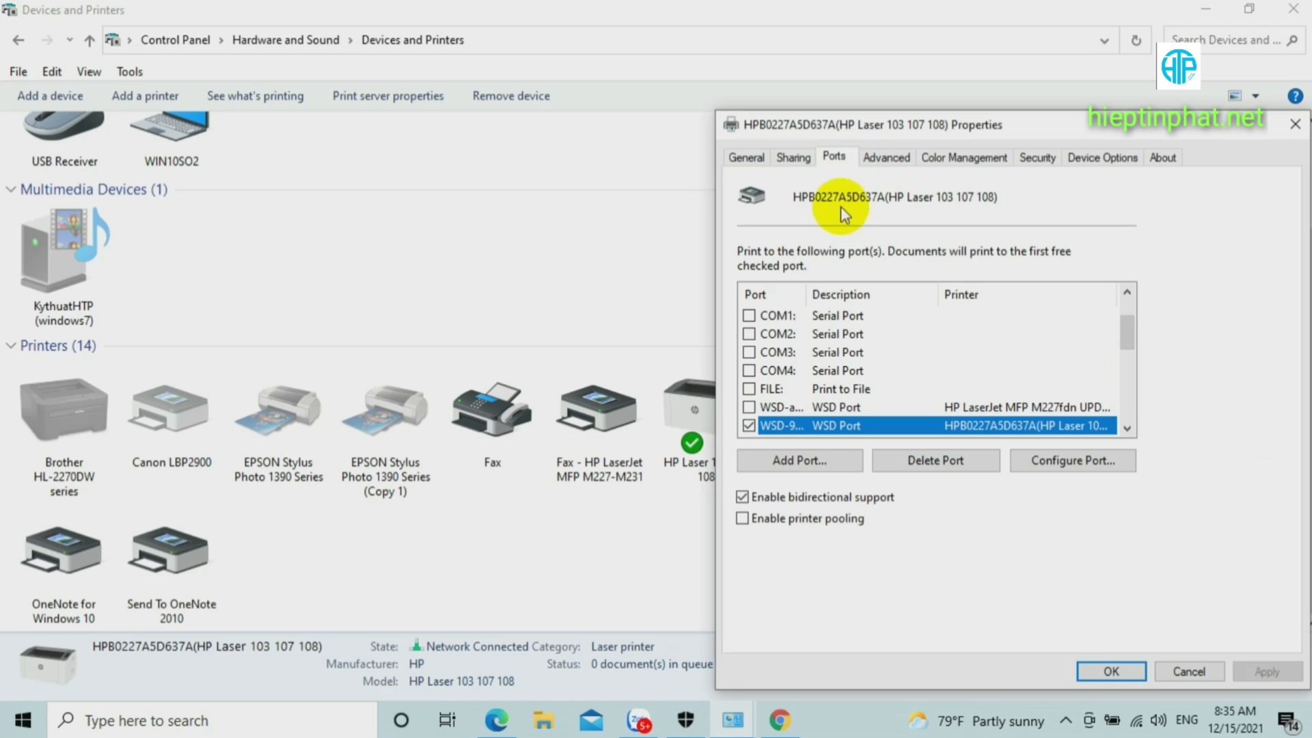
drag(810, 294, 902, 294)
scroll(848, 328, down, 2)
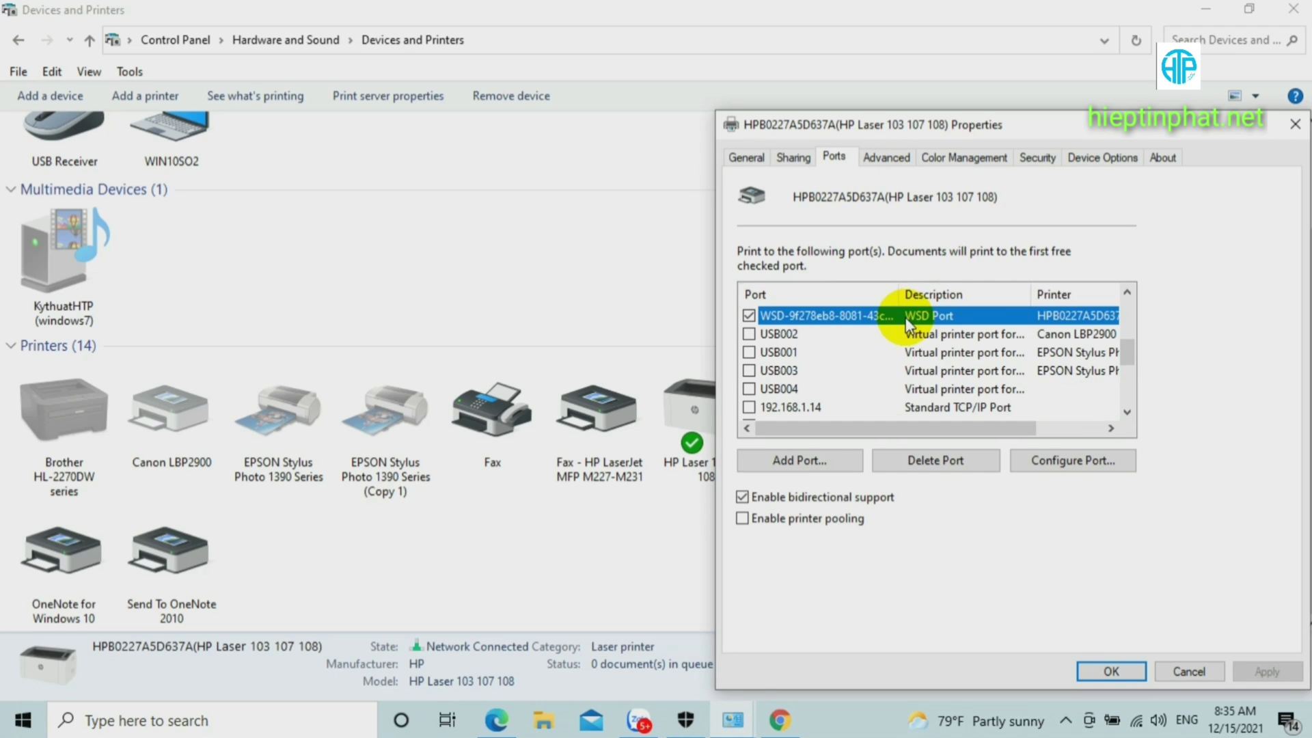
click(1188, 672)
click(891, 552)
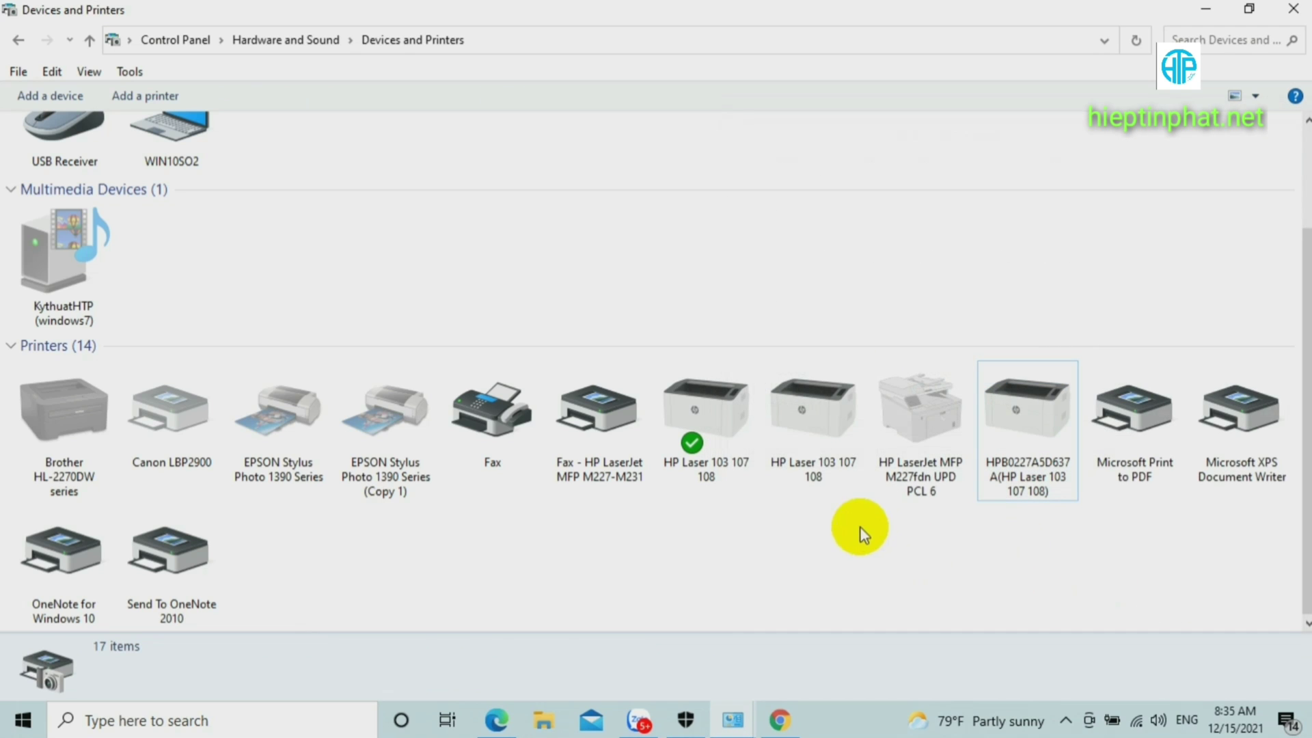
Remove the duplicate HP Laser 103 107 108 printer, leaving 13 printers.
click(808, 471)
right_click(806, 465)
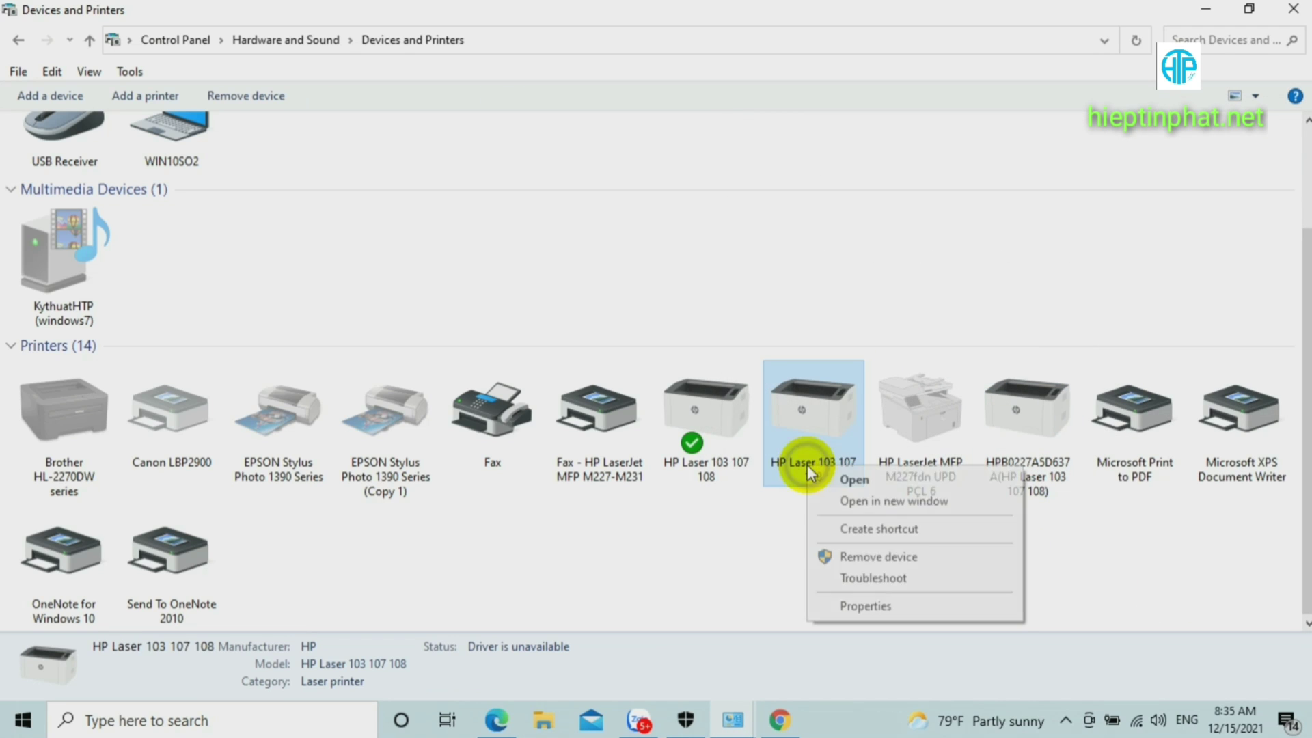
click(889, 557)
click(724, 363)
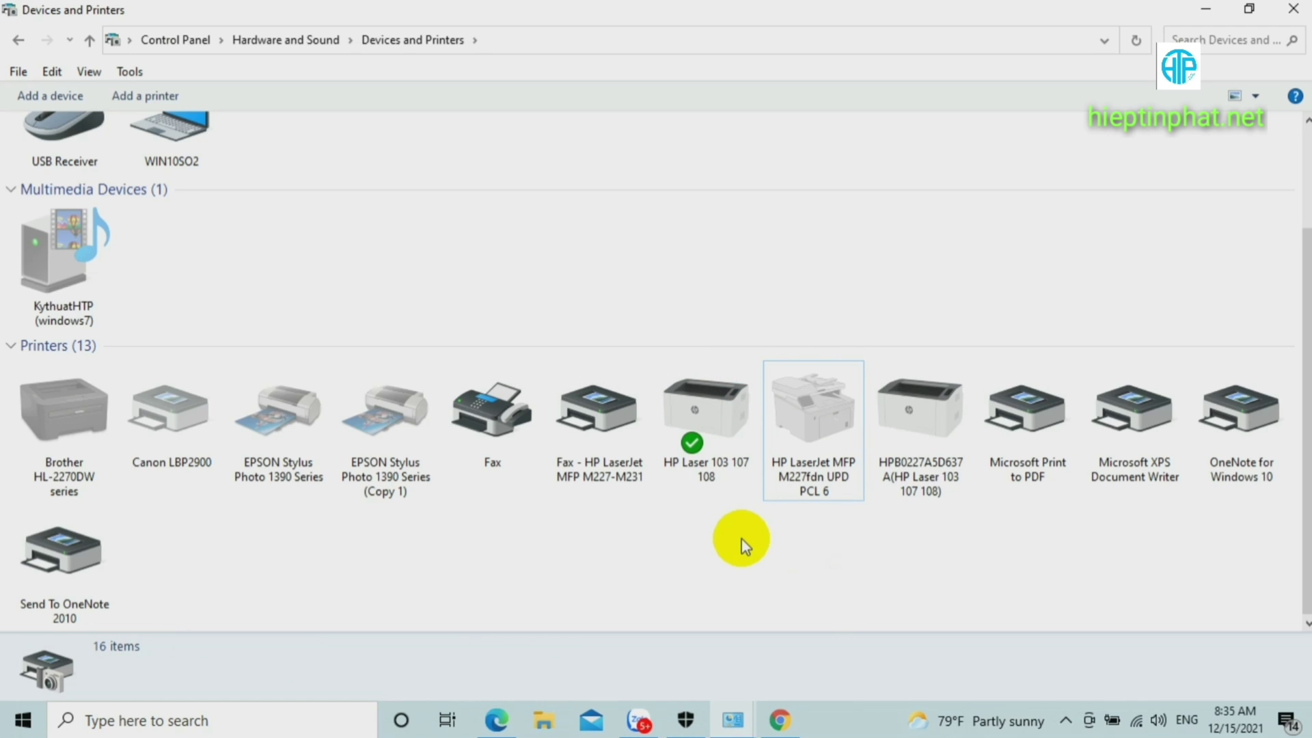
click(708, 477)
right_click(712, 471)
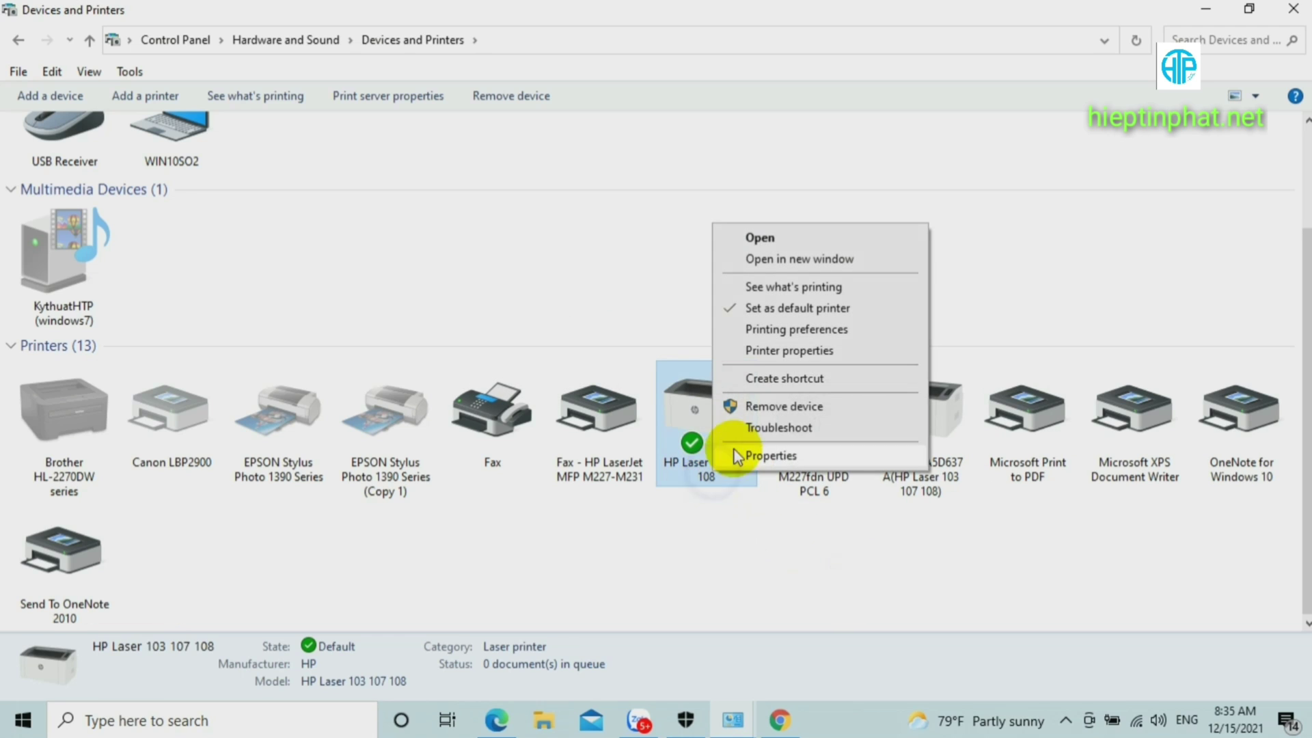
Print a test page from the default HP Laser 103 107 108 properties and dismiss the print notices.
click(803, 351)
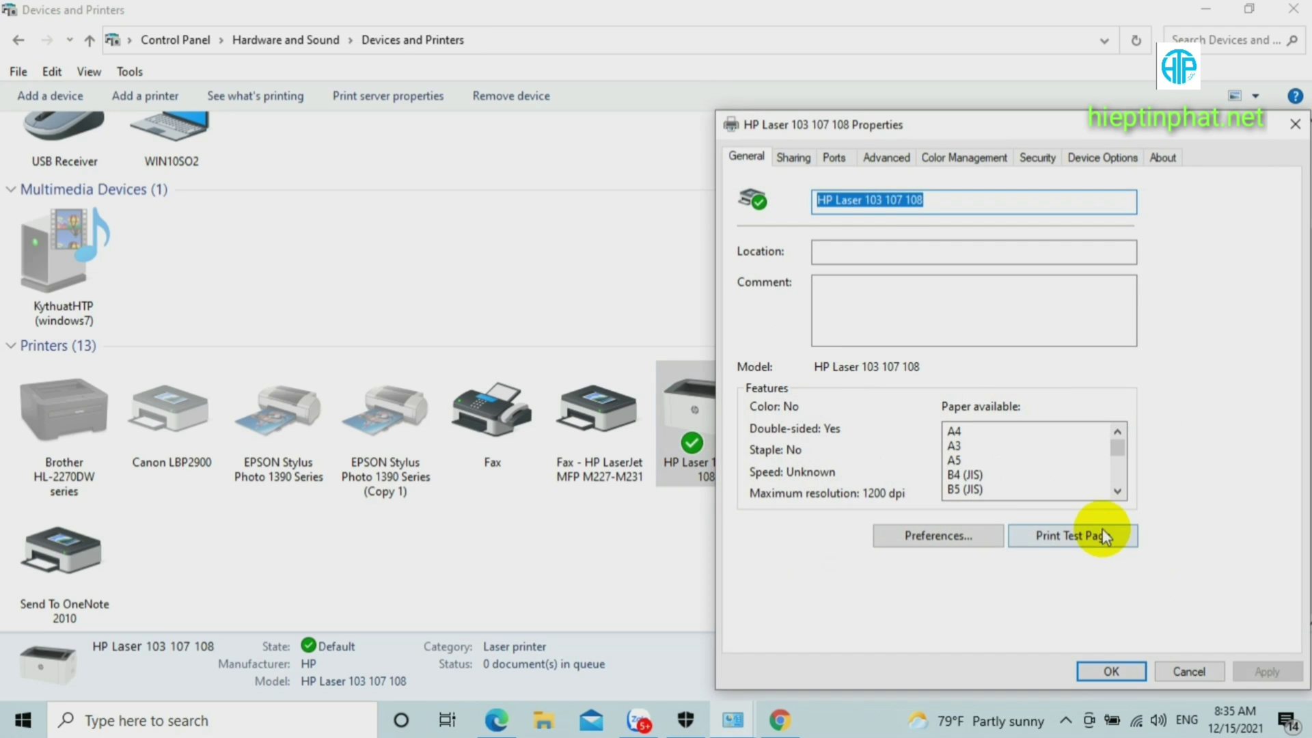
click(1108, 527)
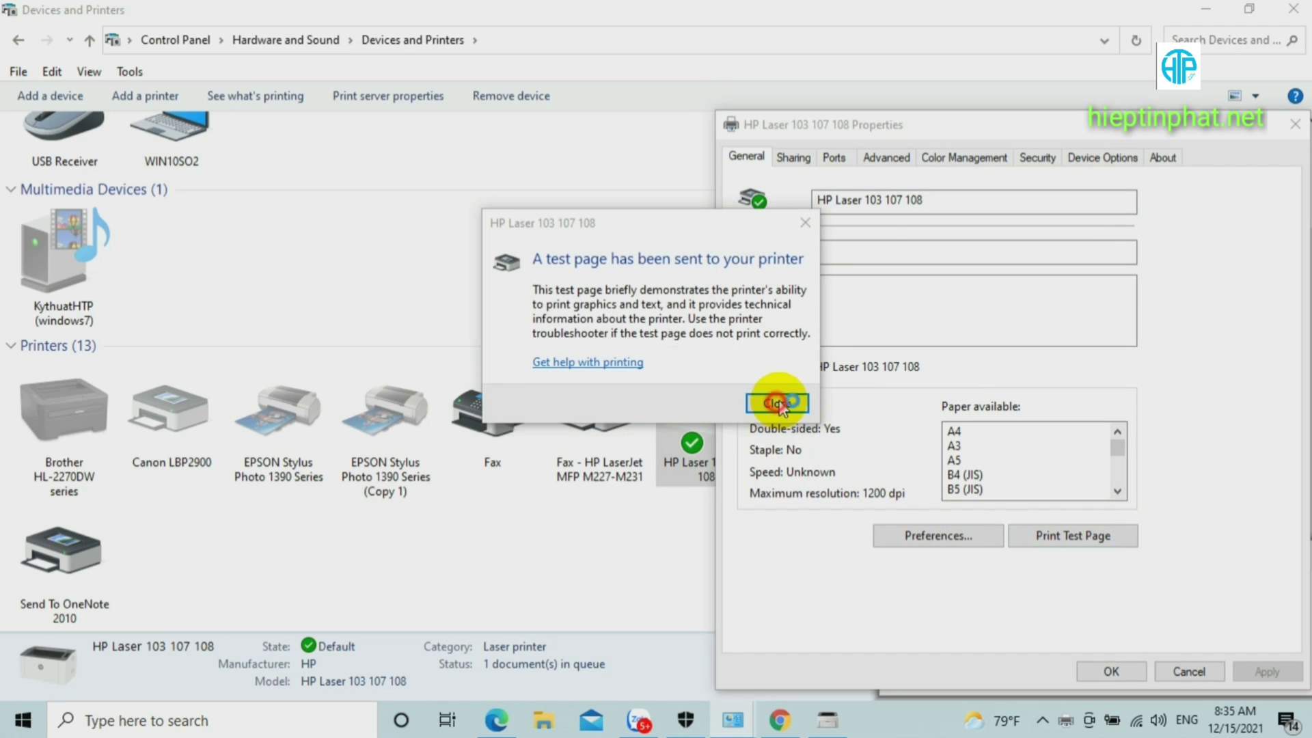
click(781, 403)
click(1121, 675)
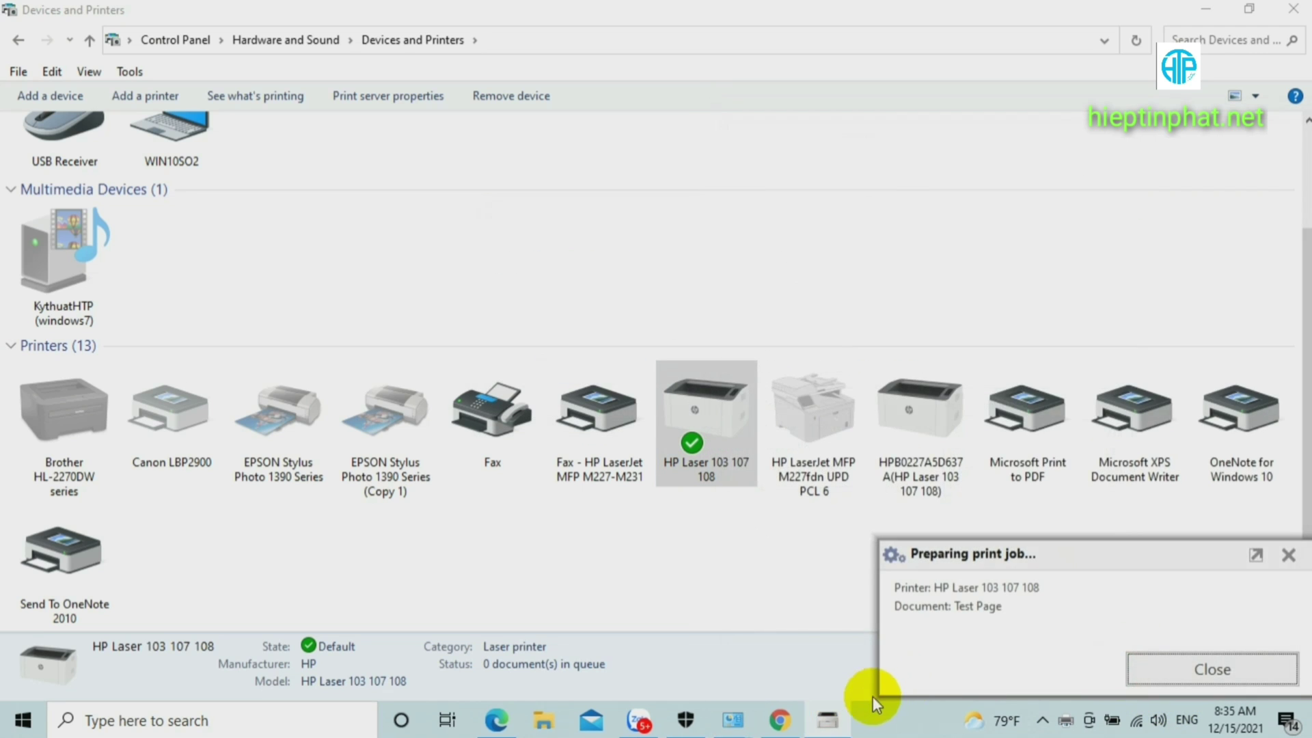
click(1191, 669)
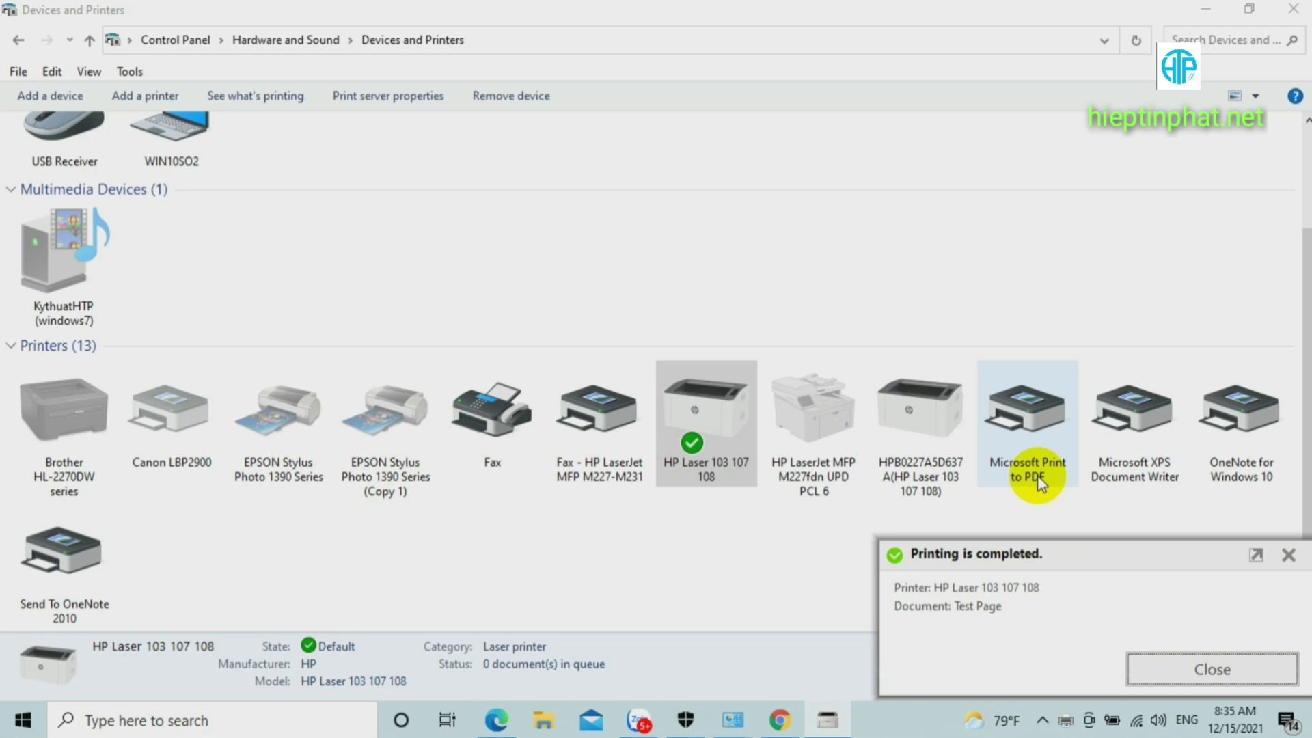
click(1208, 674)
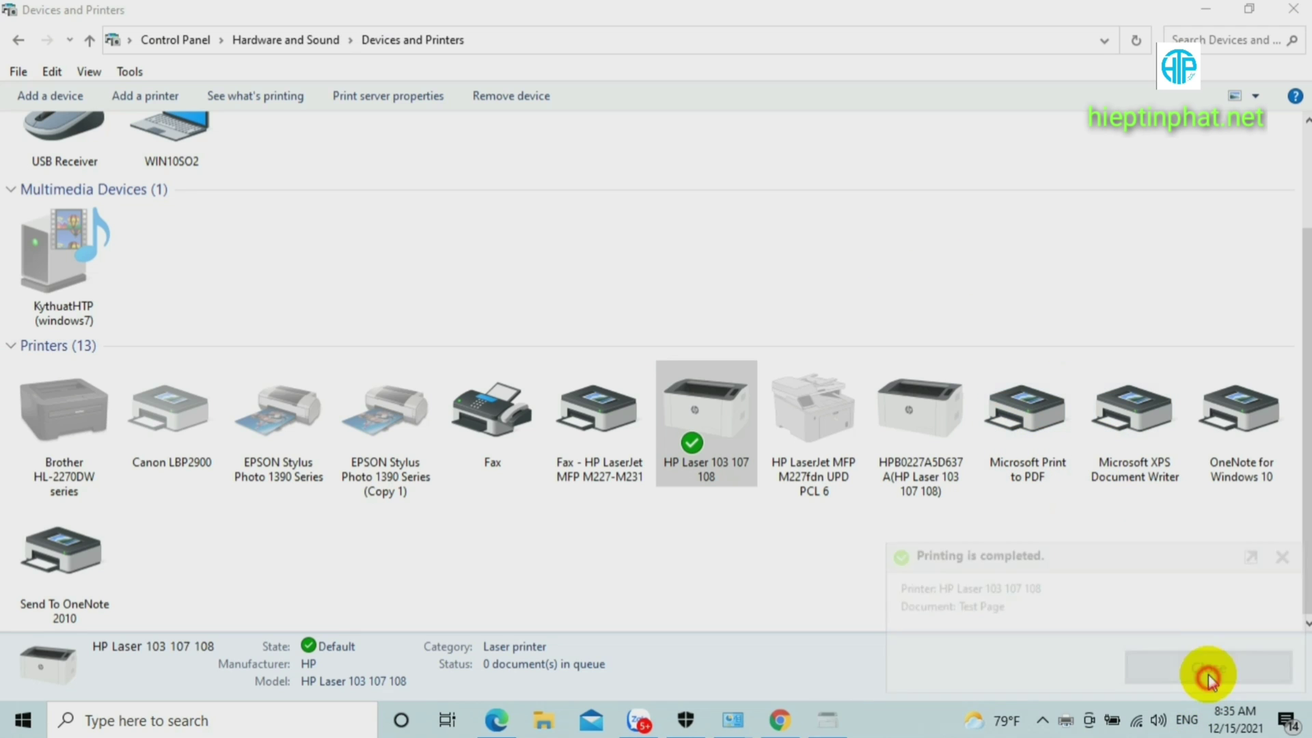
click(1215, 11)
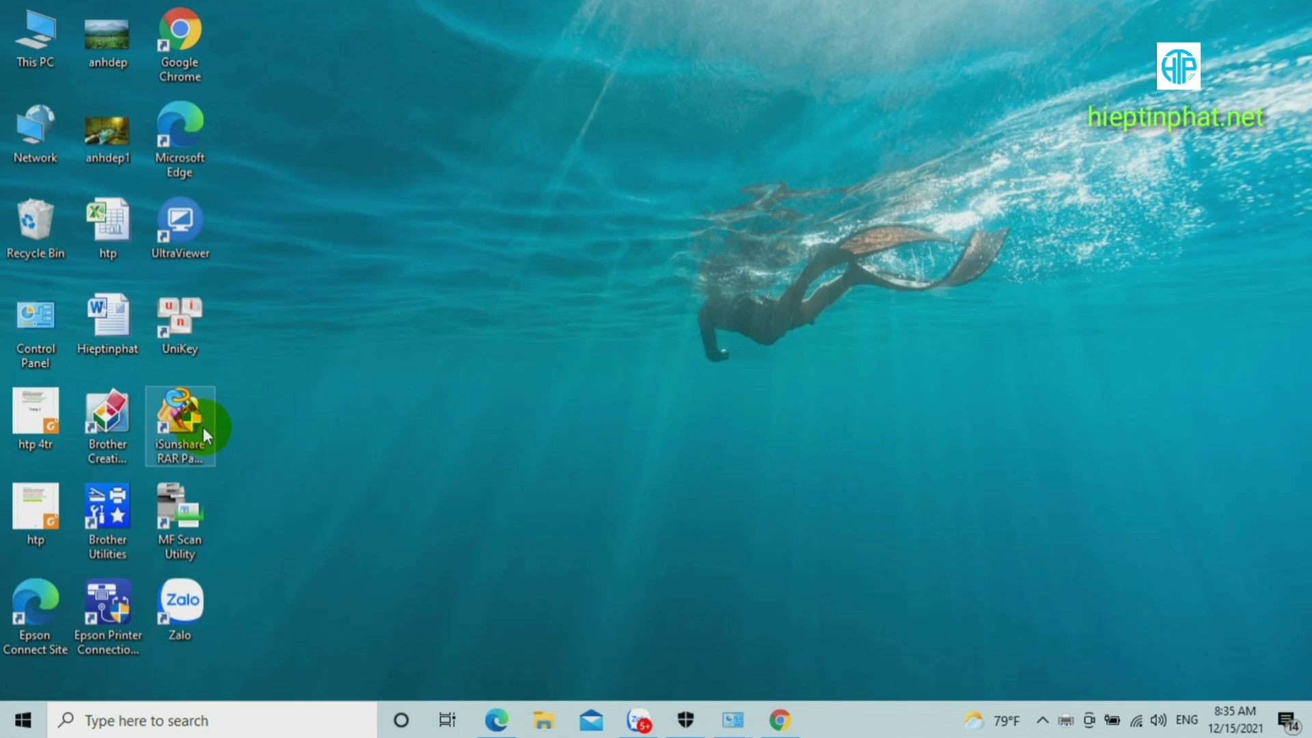
Open htp.pdf from the desktop in Foxit PDF Reader.
click(33, 446)
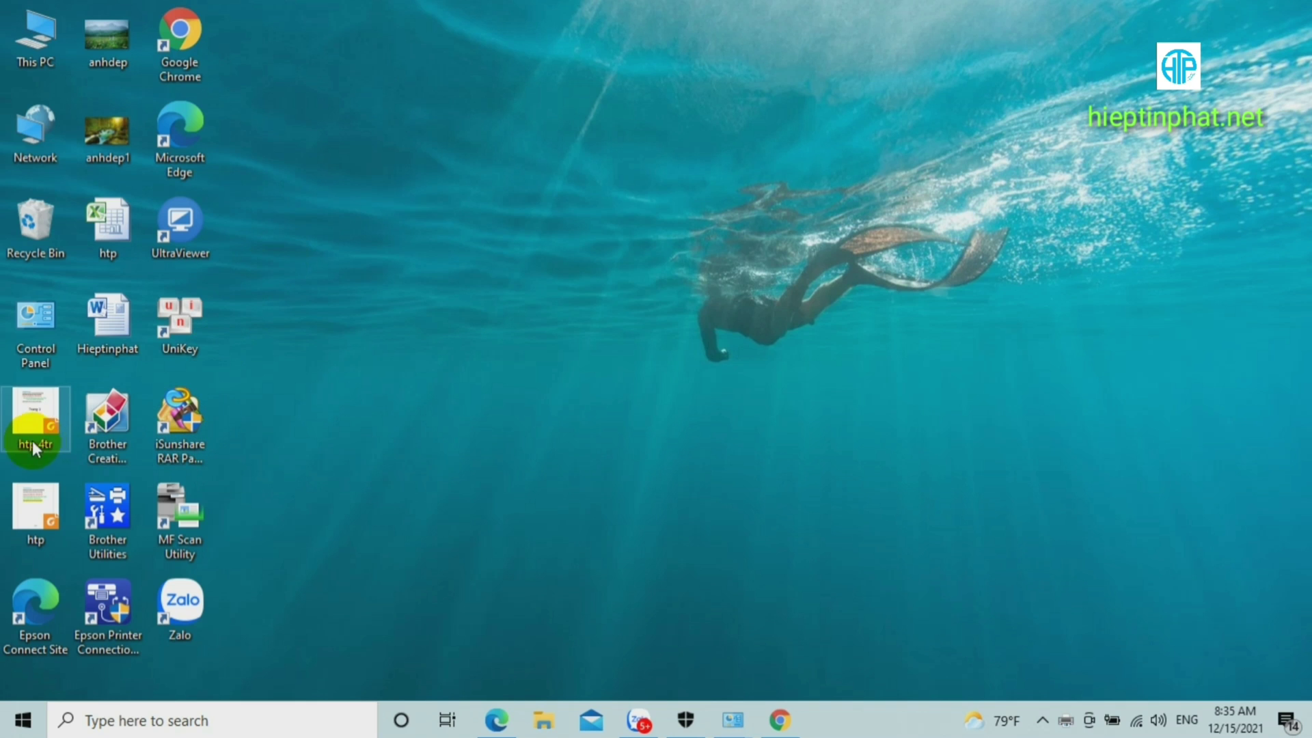
click(35, 505)
key(Return)
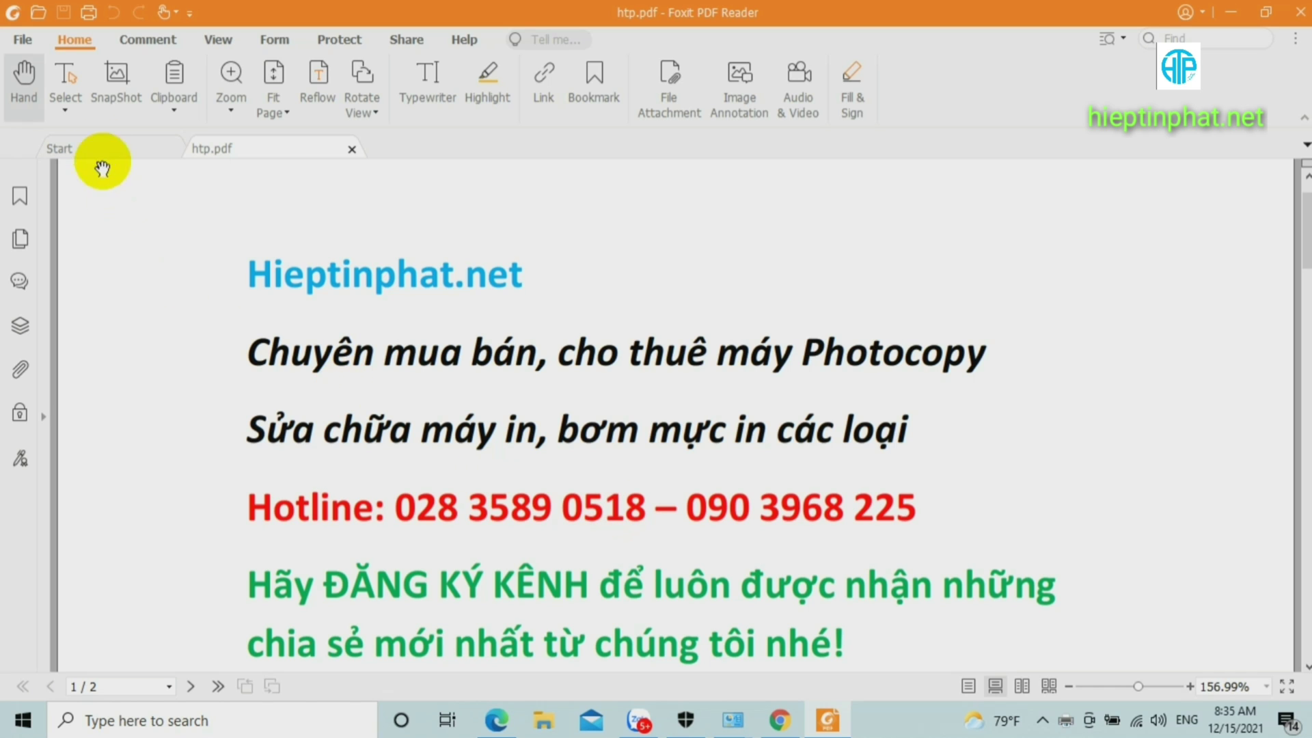
Print all pages of htp.pdf on the HP Laser 103 107 108, then close the reader.
click(23, 42)
click(76, 222)
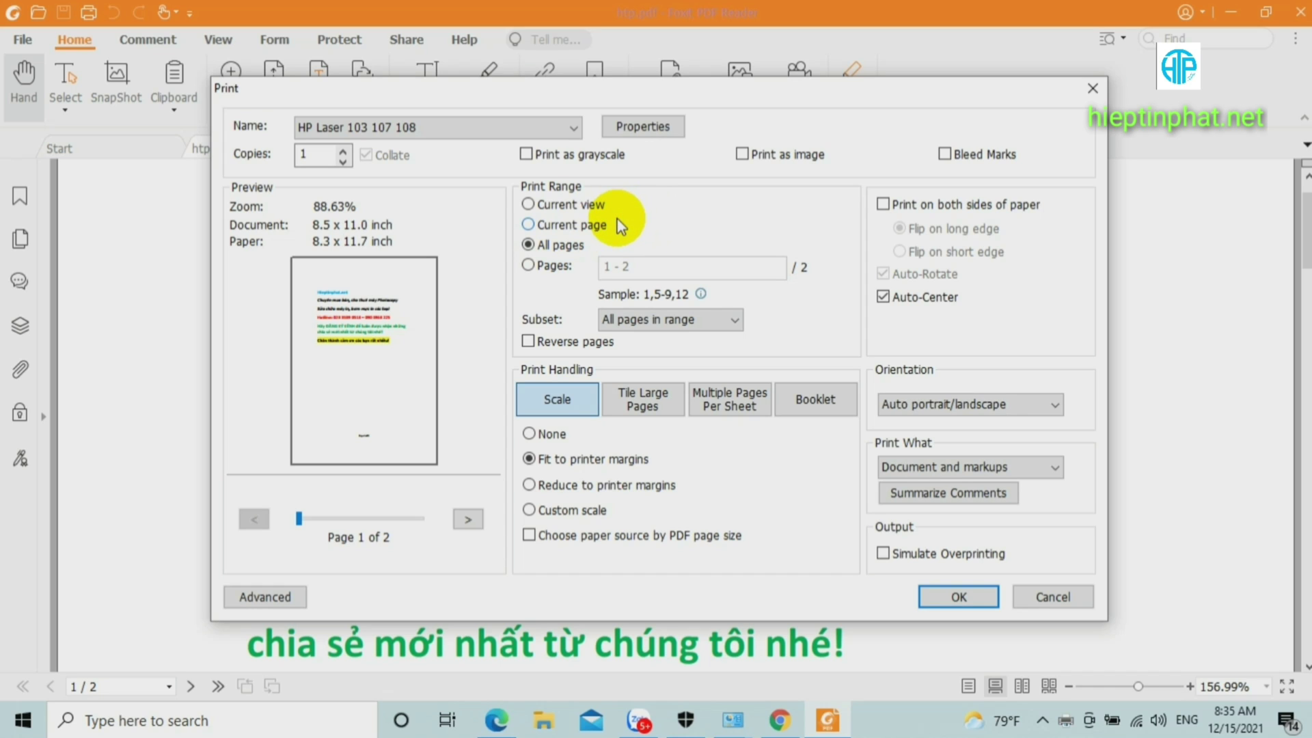
click(976, 594)
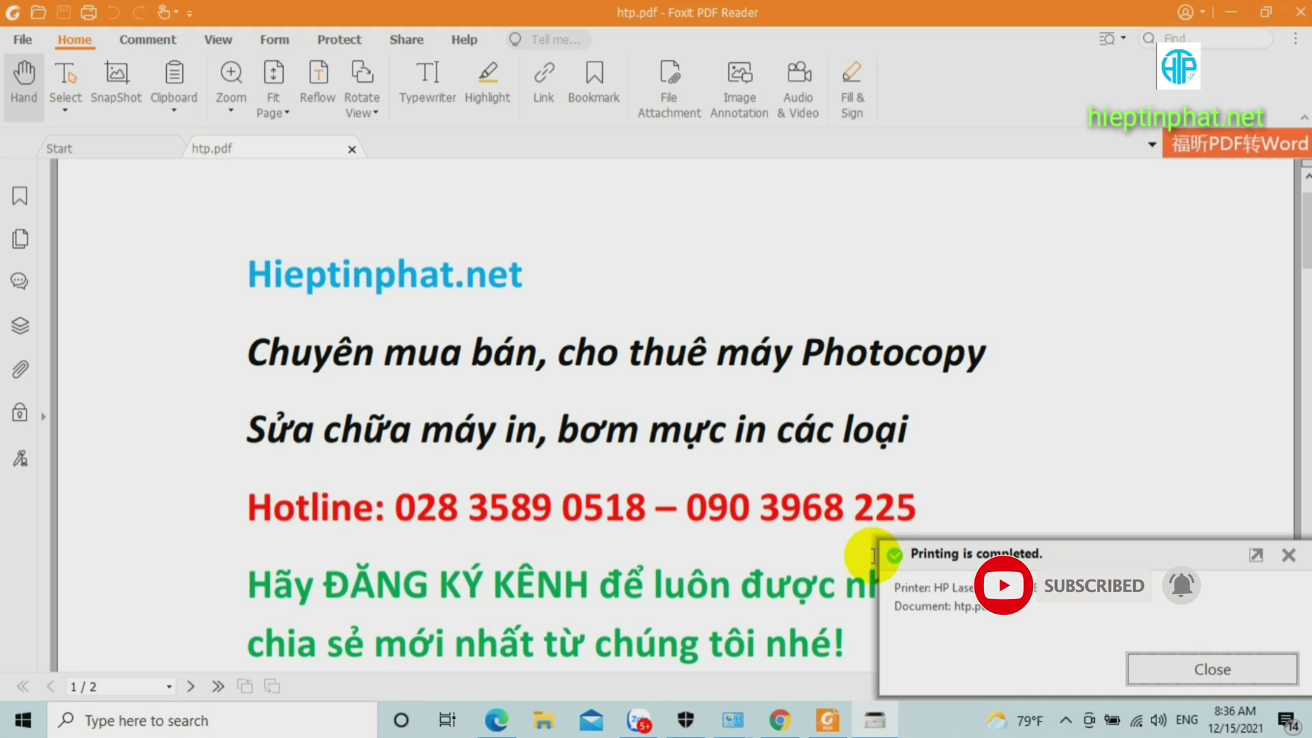
click(1166, 667)
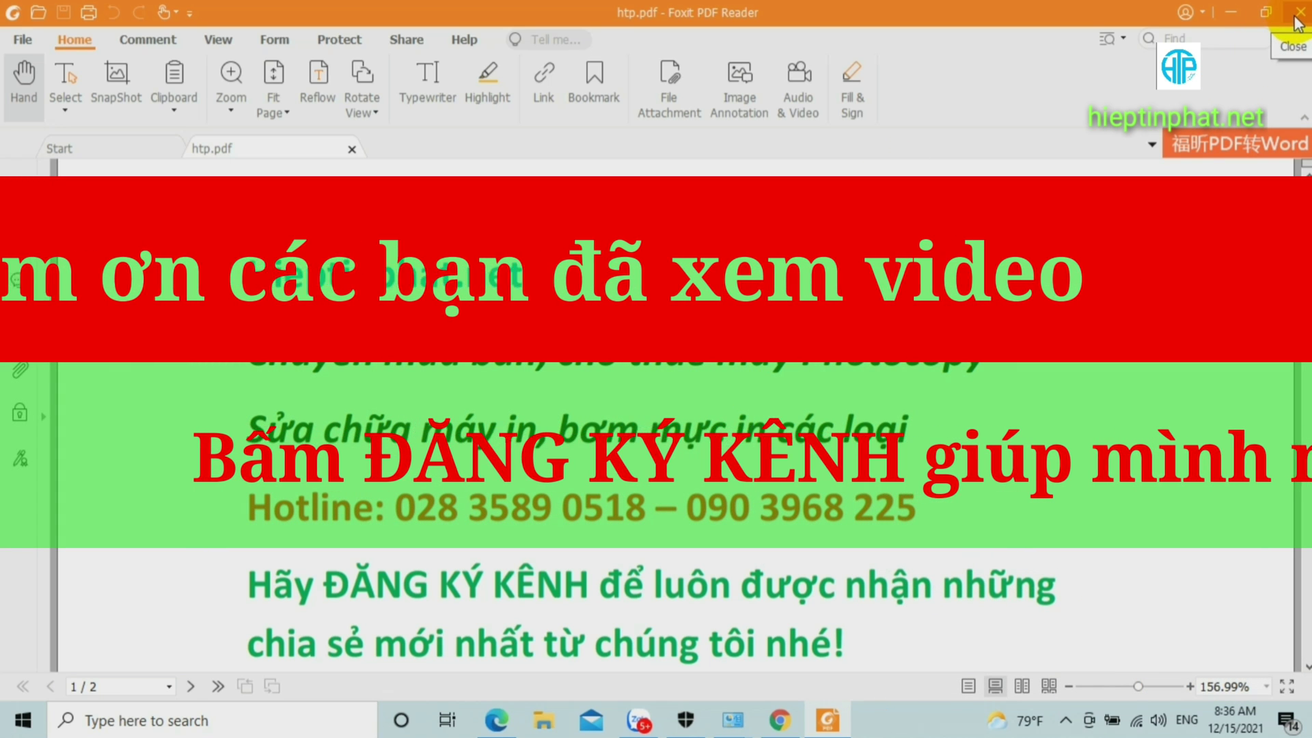
click(1299, 24)
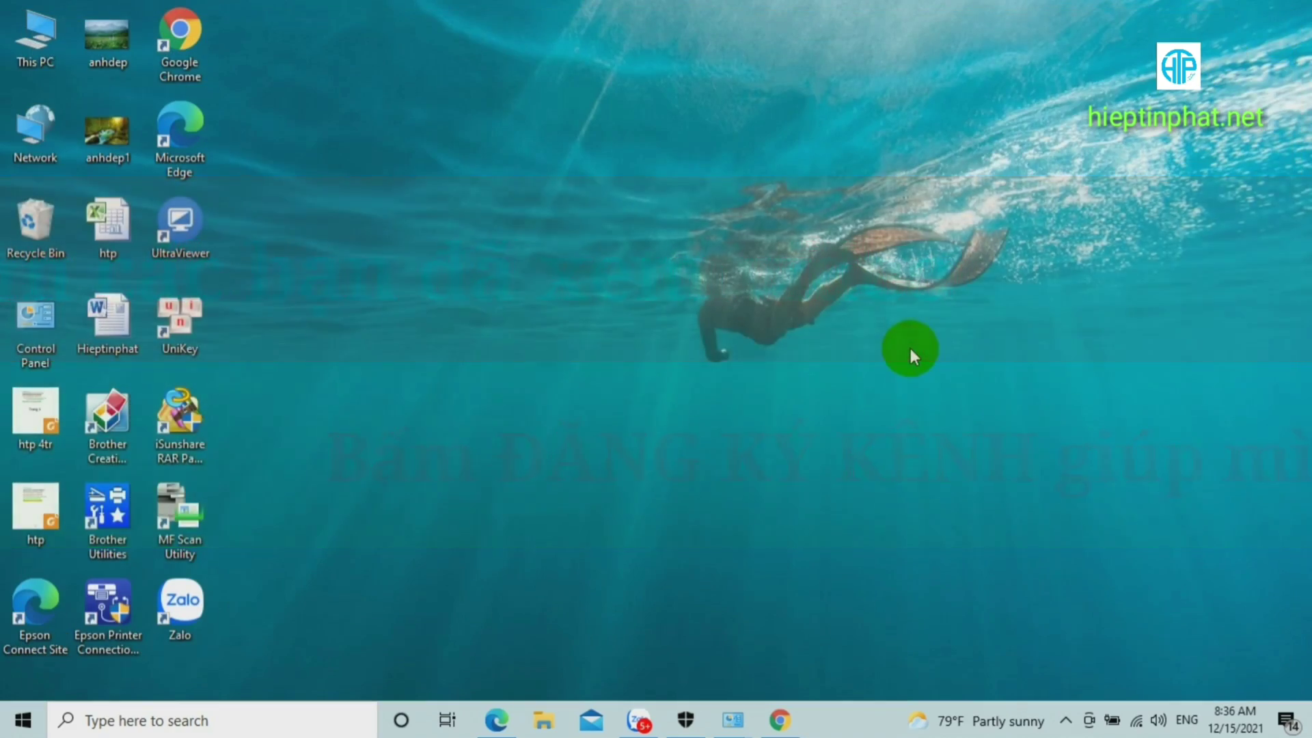